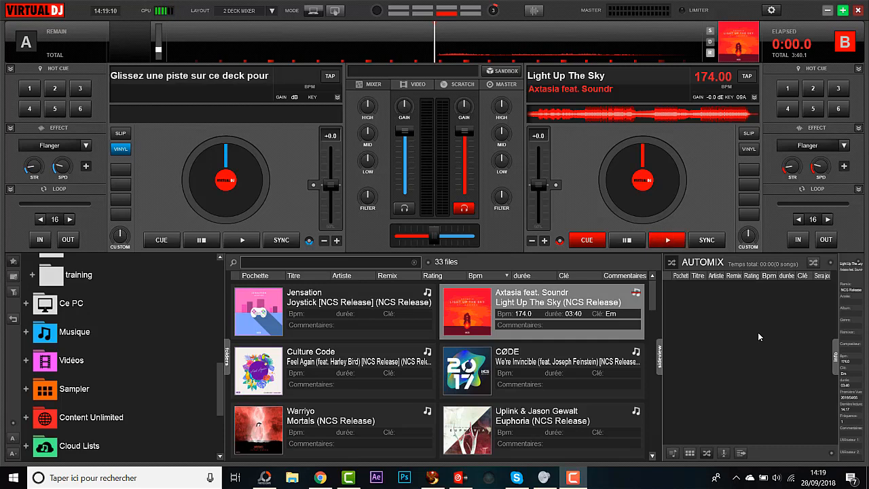
Switch the microphone on and back off in the master section, returning to the mixer controls.
{"action": "left_click", "coordinate": [503, 85]}
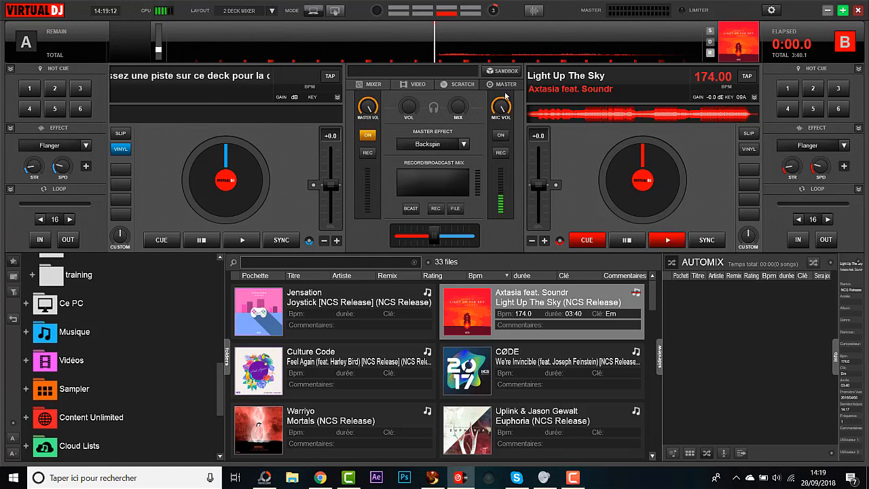
{"action": "left_click", "coordinate": [503, 139]}
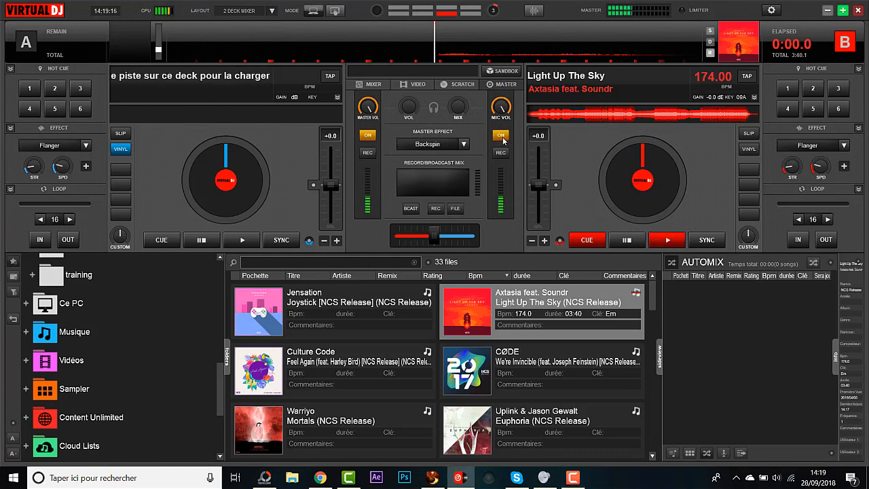
{"action": "left_click", "coordinate": [504, 138]}
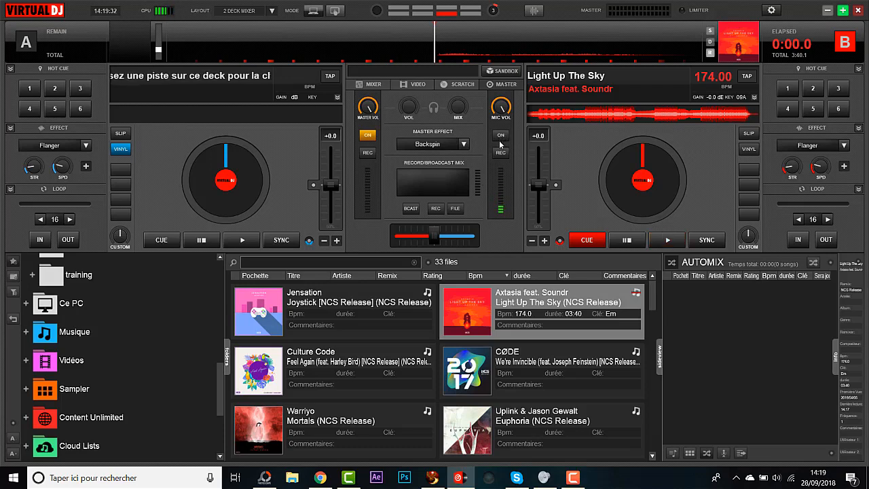
{"action": "left_click", "coordinate": [373, 84]}
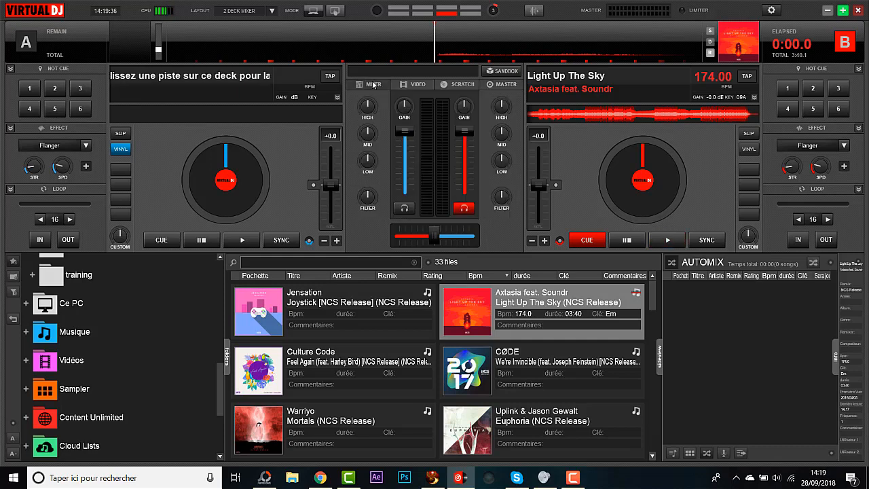
Play Light Up The Sky on deck B with the crossfader shifted to about 6%, stopping the track and recentring the crossfader.
{"action": "left_click", "coordinate": [672, 243]}
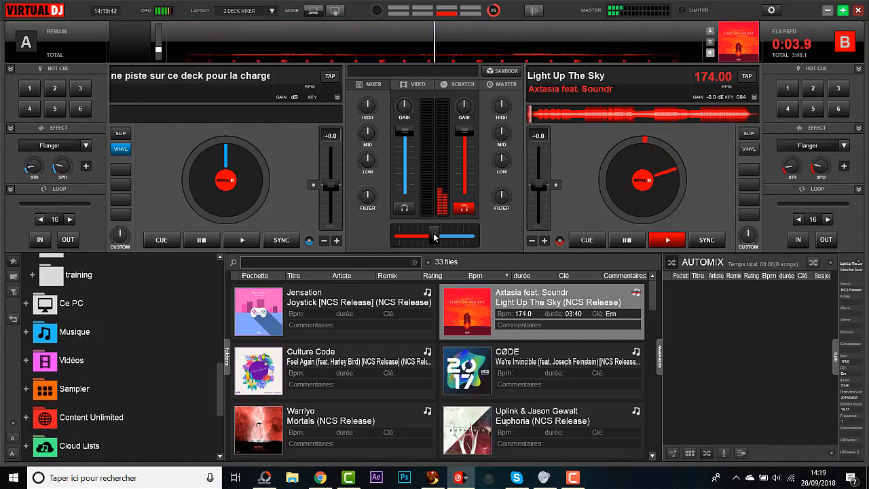
{"action": "left_click_drag", "start_coordinate": [436, 238], "coordinate": [402, 241]}
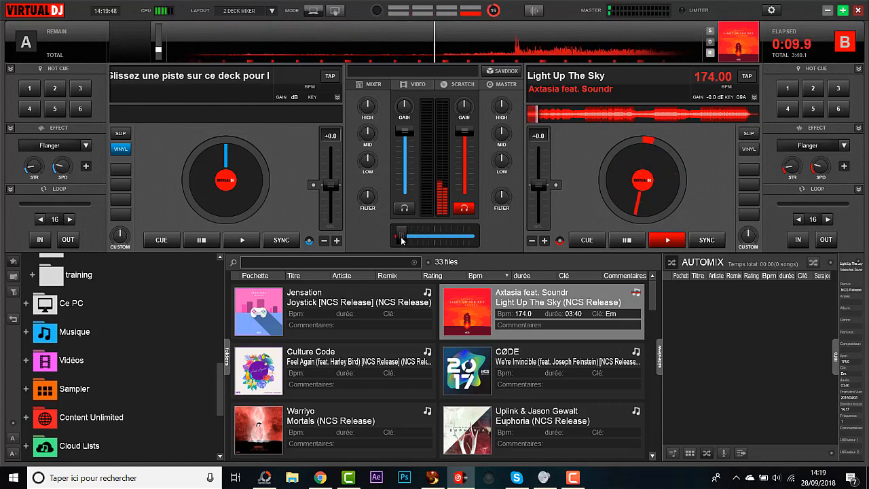
{"action": "mouse_move", "coordinate": [401, 240]}
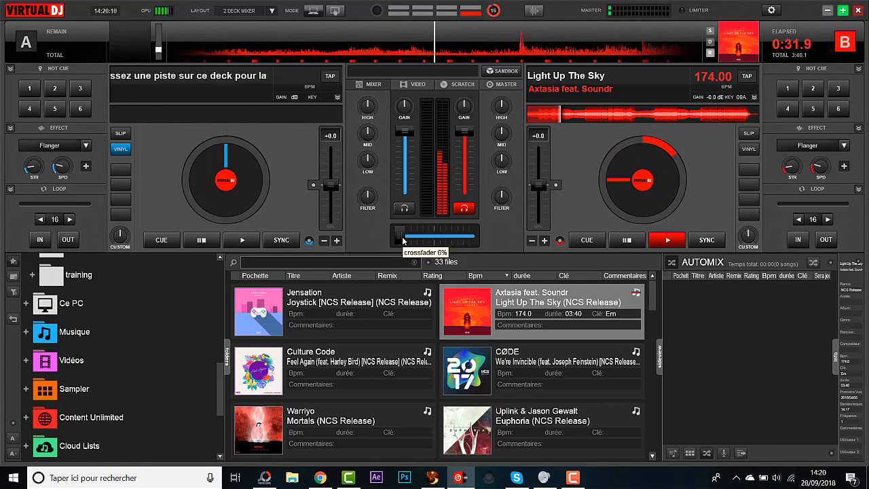
{"action": "double_click", "coordinate": [626, 241]}
{"action": "left_click_drag", "start_coordinate": [401, 238], "coordinate": [435, 241]}
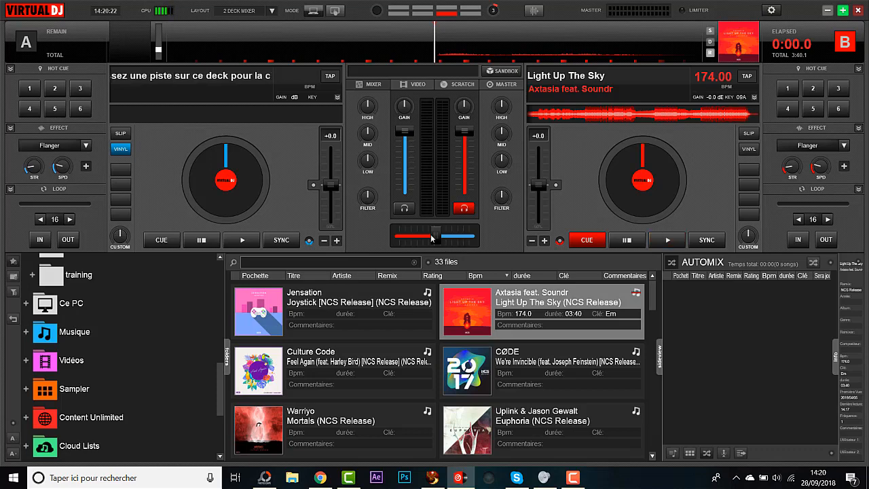
Play Light Up The Sky on deck B from about its midpoint, turn its filter down and reset the filter to neutral.
{"action": "left_click", "coordinate": [669, 241]}
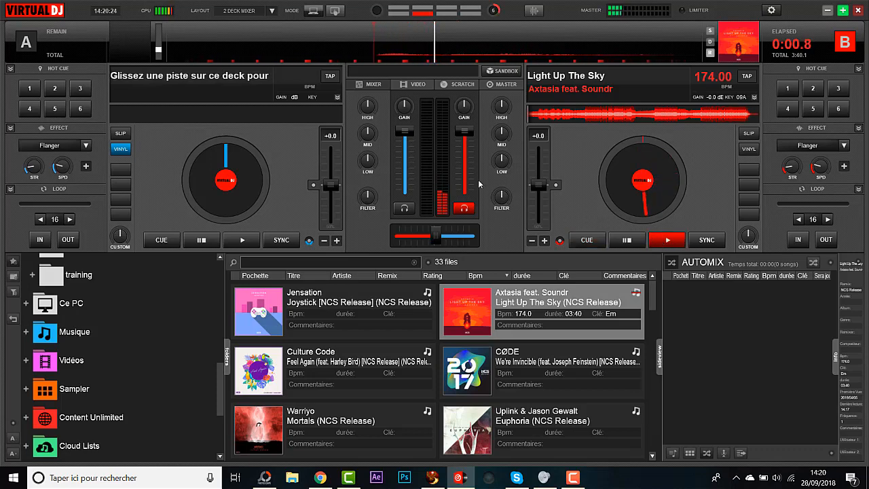
{"action": "left_click", "coordinate": [637, 114]}
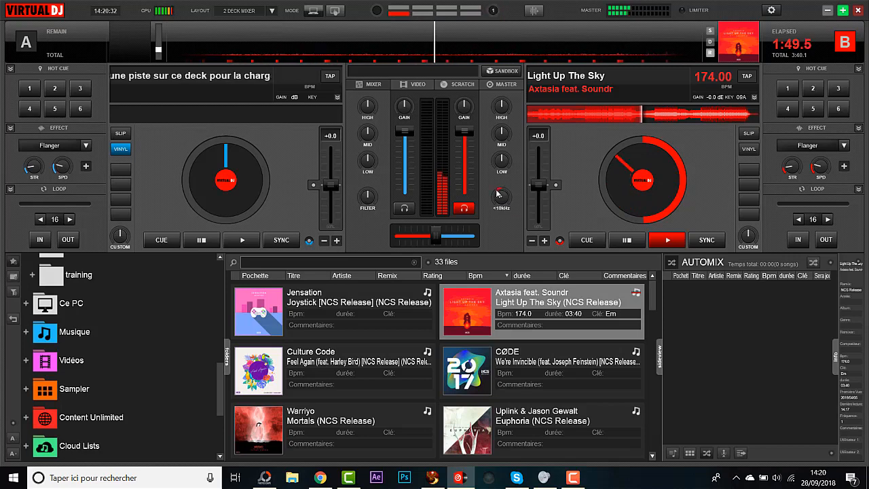
{"action": "left_click_drag", "start_coordinate": [502, 197], "coordinate": [495, 205]}
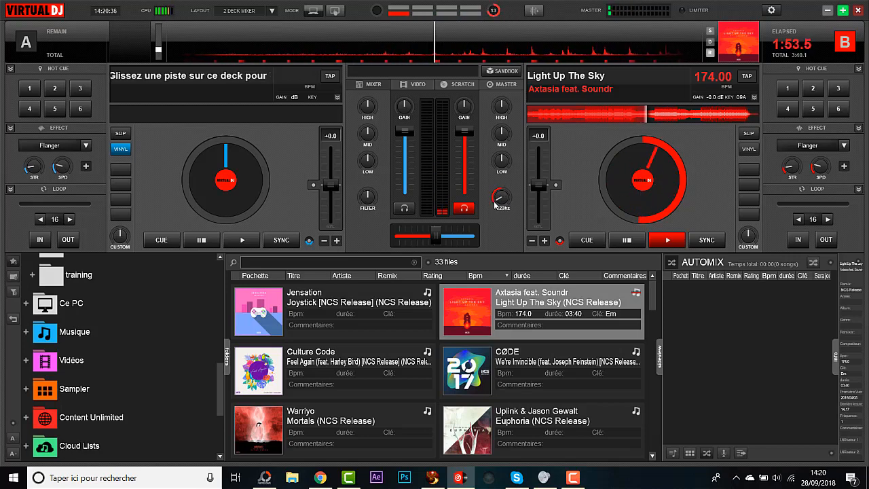
{"action": "left_click_drag", "start_coordinate": [495, 205], "coordinate": [496, 202]}
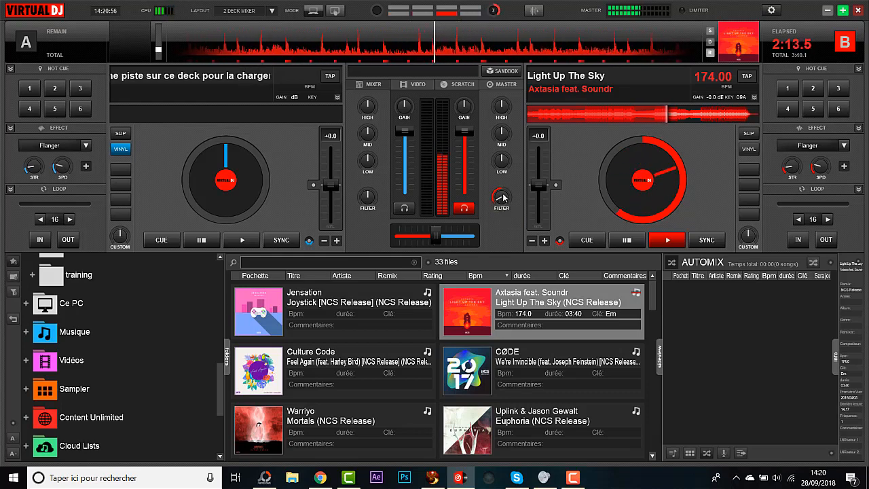
{"action": "mouse_move", "coordinate": [503, 197]}
{"action": "double_click", "coordinate": [503, 197]}
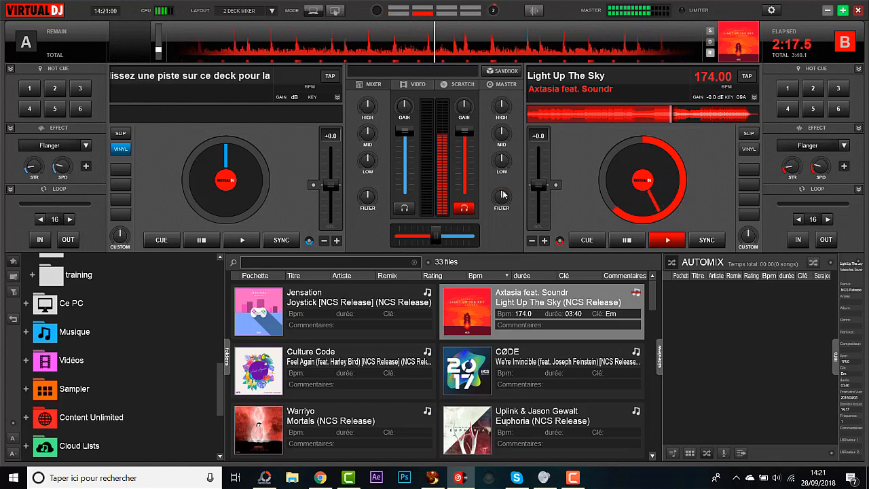
Turn deck B's filter down to a low cutoff while Light Up The Sky keeps playing.
{"action": "left_click_drag", "start_coordinate": [501, 195], "coordinate": [496, 205]}
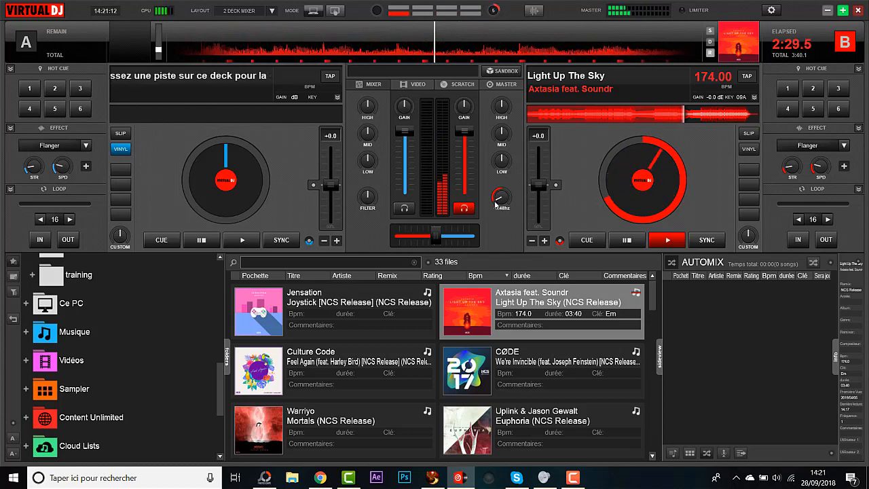
{"action": "left_click_drag", "start_coordinate": [496, 205], "coordinate": [496, 205]}
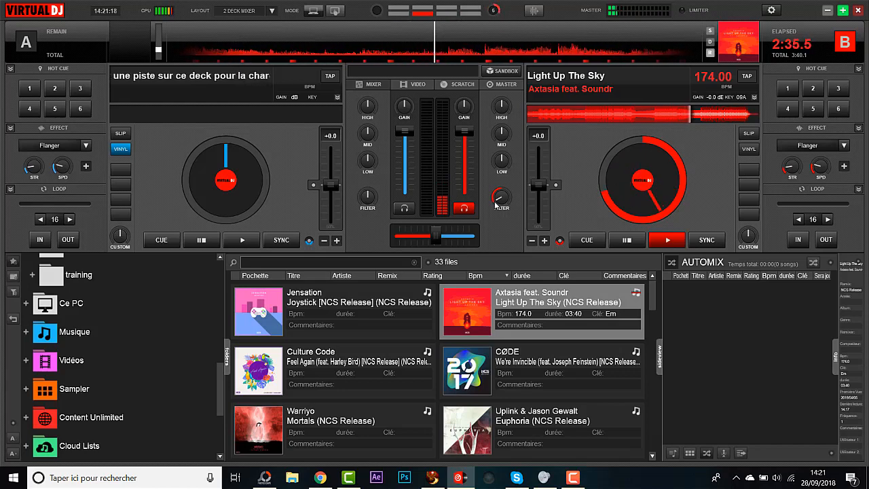
{"action": "left_click_drag", "start_coordinate": [496, 202], "coordinate": [496, 207]}
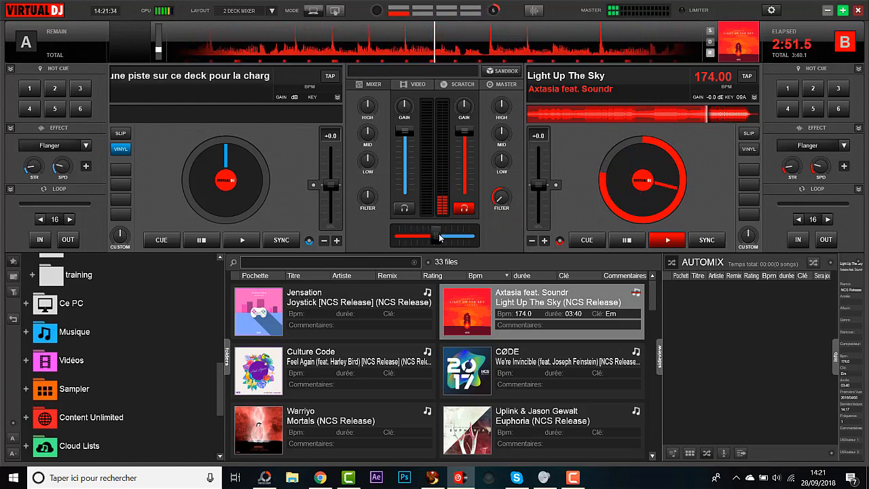
{"action": "scroll", "coordinate": [500, 197], "scroll_direction": "down", "scroll_amount": 3}
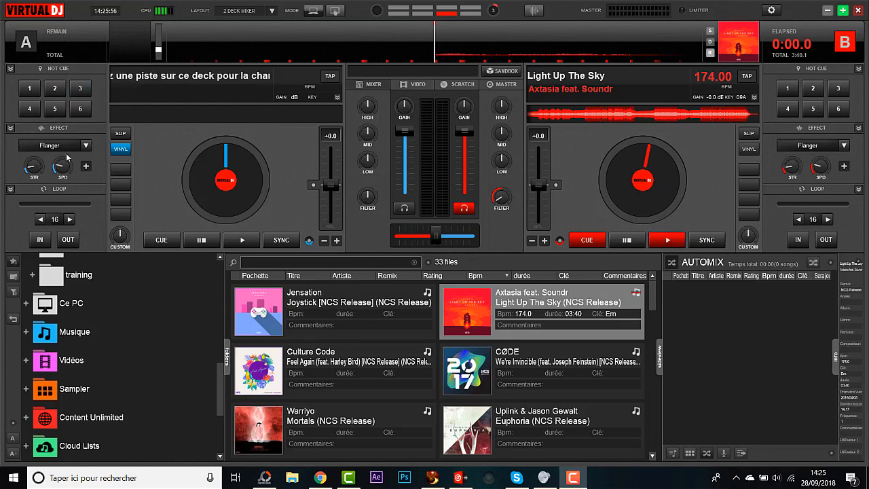
{"action": "left_click", "coordinate": [401, 84]}
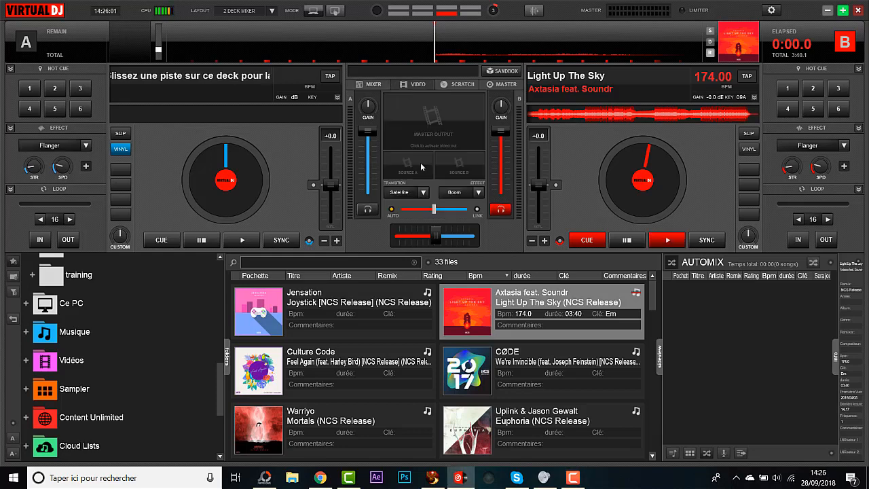
{"action": "left_click", "coordinate": [360, 85]}
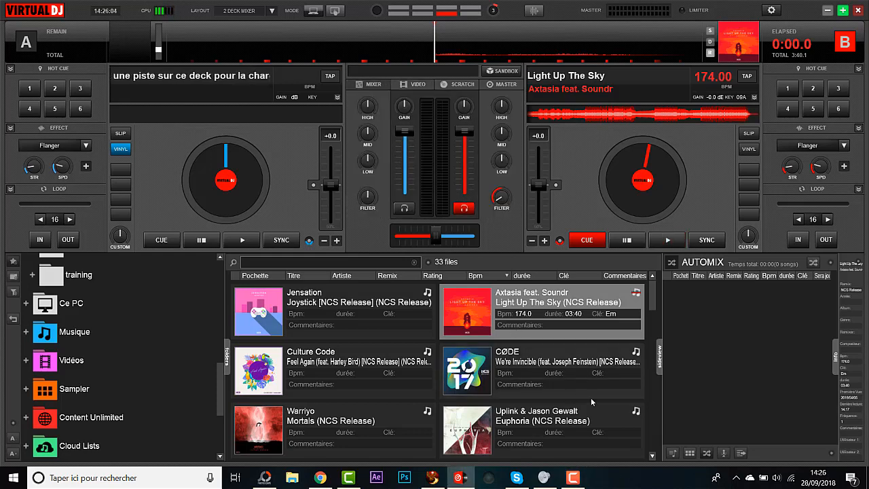
Load Alive by Itro & Kontinuum from the track list onto deck B.
{"action": "left_click_drag", "start_coordinate": [654, 295], "coordinate": [661, 325]}
{"action": "left_click", "coordinate": [333, 378]}
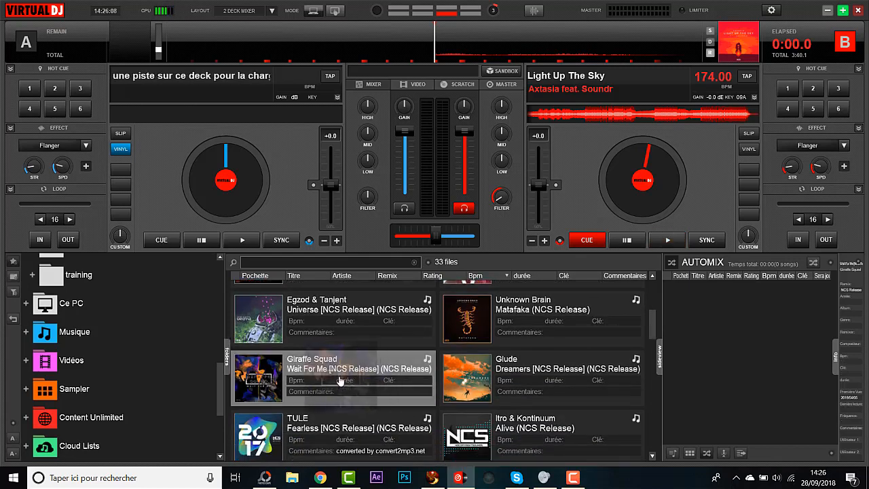
{"action": "left_click_drag", "start_coordinate": [532, 440], "coordinate": [652, 178]}
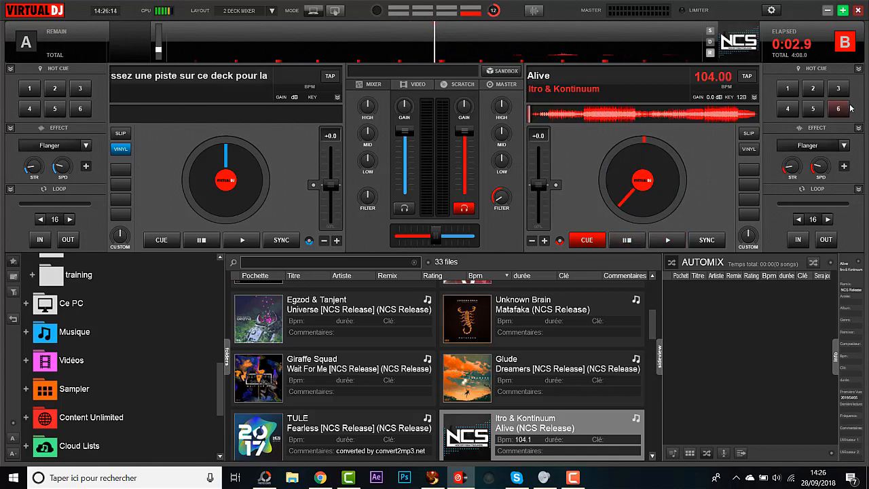
Set deck B's effect to Backspin and trigger it near the end of Alive.
{"action": "left_click", "coordinate": [858, 129]}
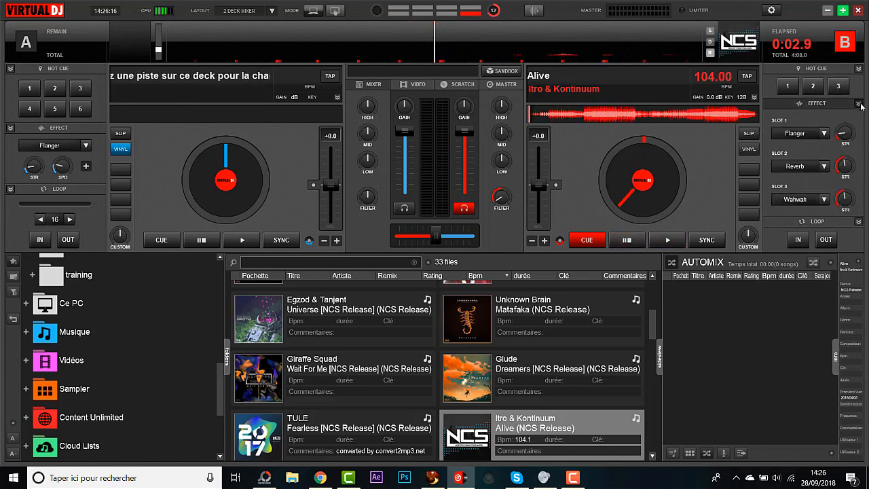
{"action": "left_click", "coordinate": [860, 104]}
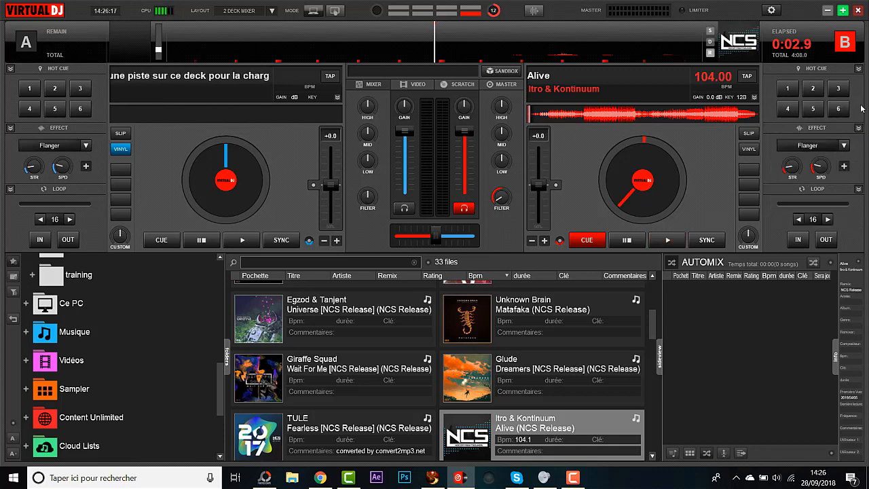
{"action": "left_click", "coordinate": [846, 146]}
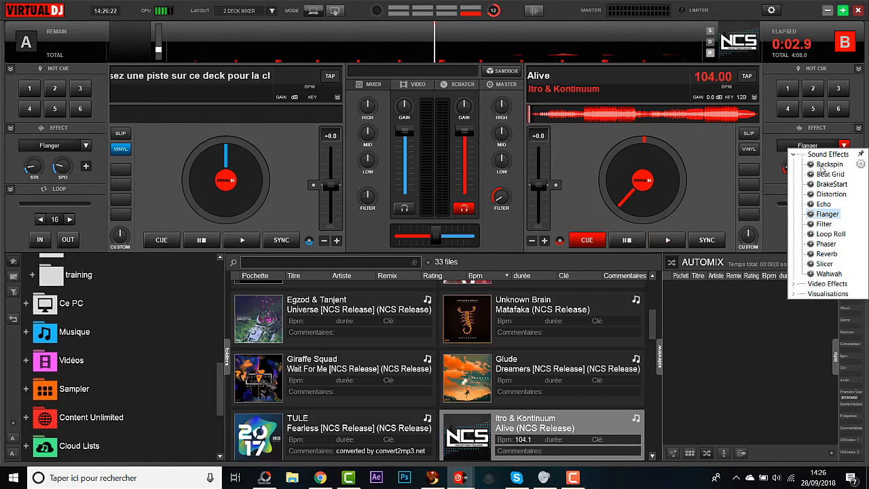
{"action": "left_click", "coordinate": [823, 165]}
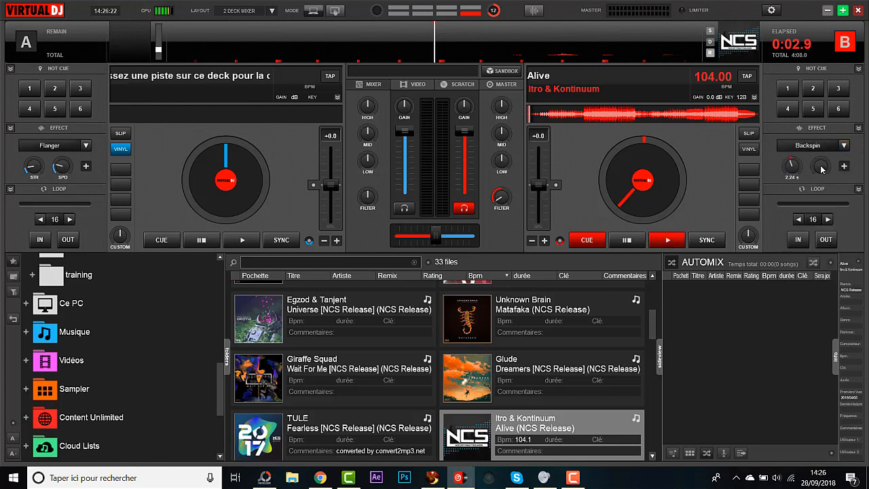
{"action": "left_click", "coordinate": [746, 121]}
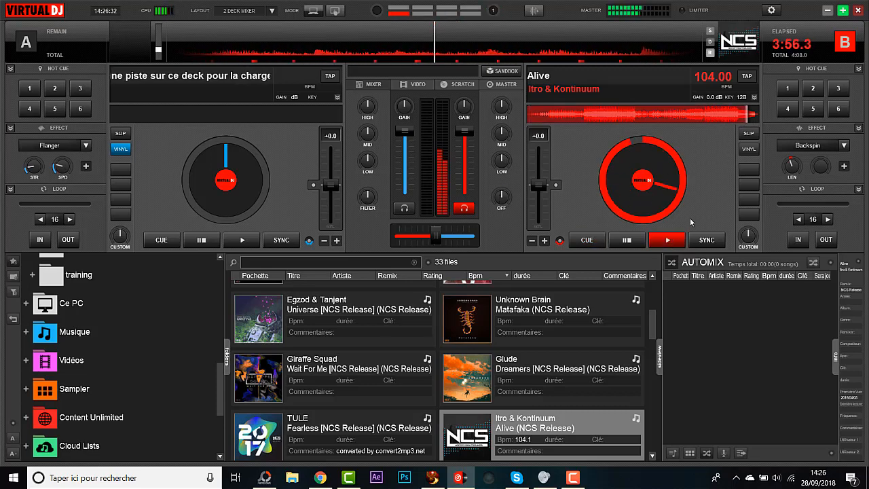
{"action": "left_click", "coordinate": [808, 146]}
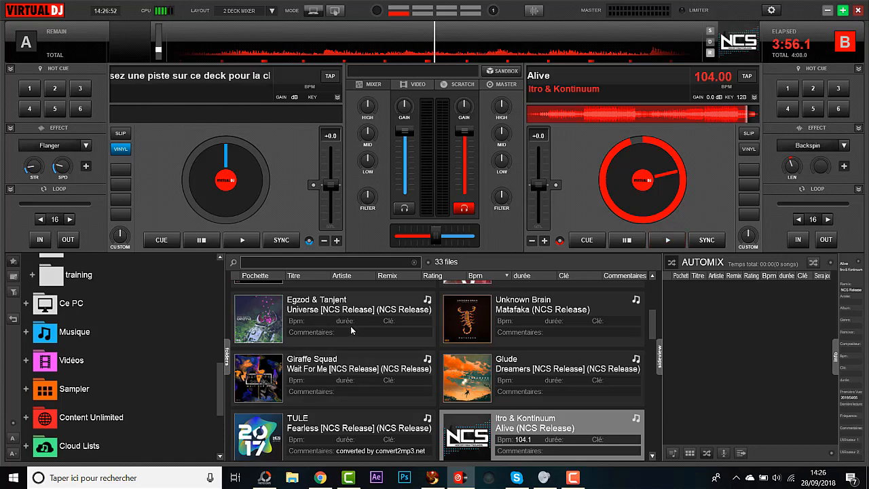
Load Dreamers by Glude onto deck A and reposition Alive on deck B to about 4:00.
{"action": "left_click_drag", "start_coordinate": [535, 376], "coordinate": [267, 166]}
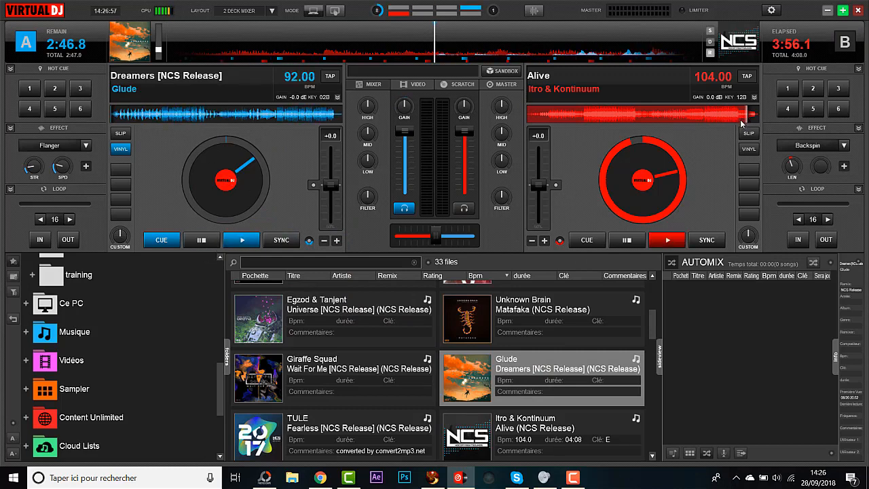
{"action": "left_click", "coordinate": [741, 120]}
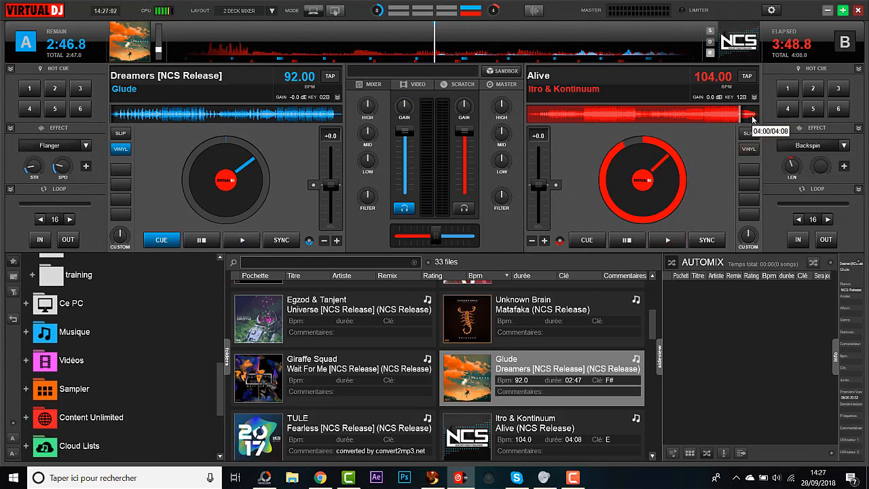
{"action": "left_click", "coordinate": [753, 119]}
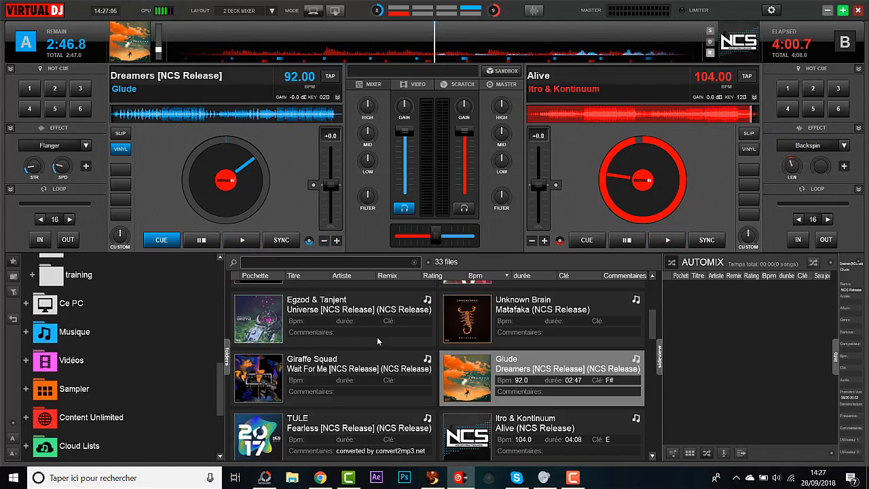
Load So Happy by Raven & Kreyn from the track list onto deck A.
{"action": "left_click_drag", "start_coordinate": [654, 333], "coordinate": [657, 393]}
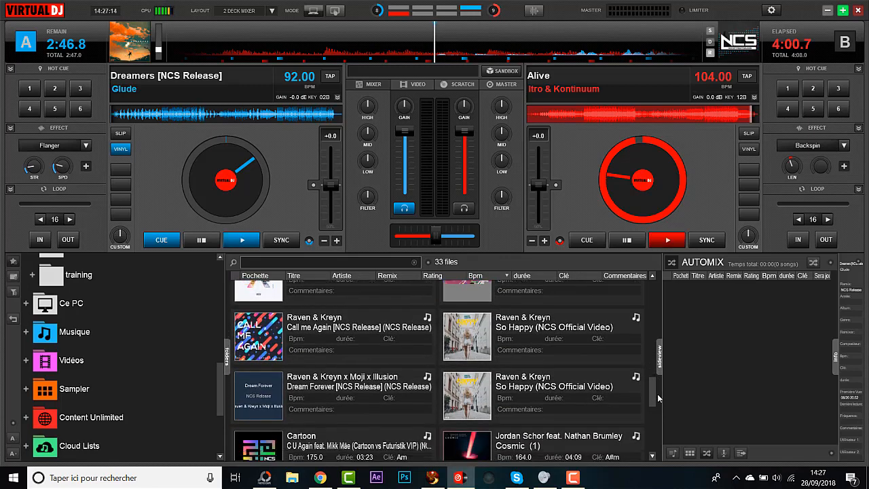
{"action": "left_click_drag", "start_coordinate": [599, 404], "coordinate": [228, 178]}
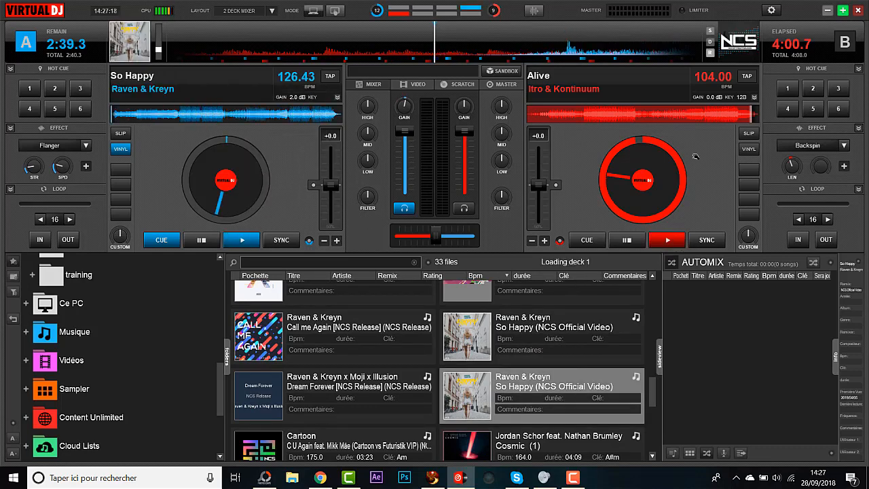
Play Alive on deck B from about 3:53 and trigger the Backspin effect near its end.
{"action": "left_click", "coordinate": [745, 119]}
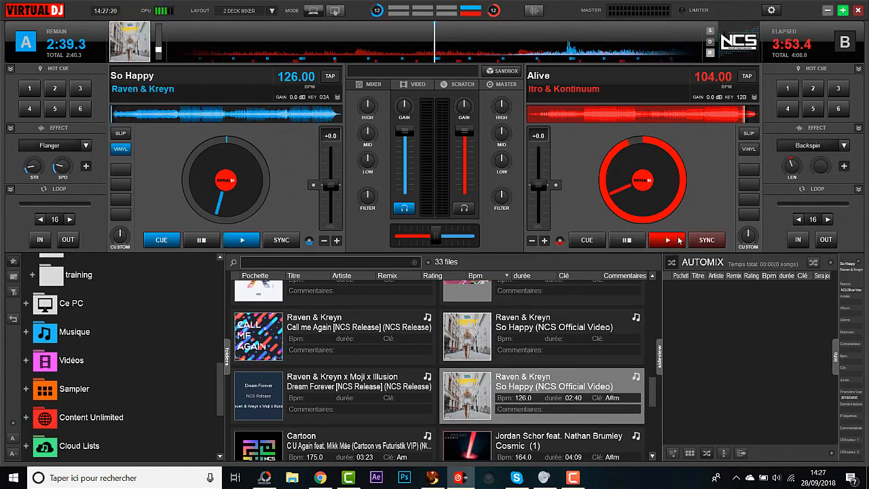
{"action": "left_click", "coordinate": [668, 239]}
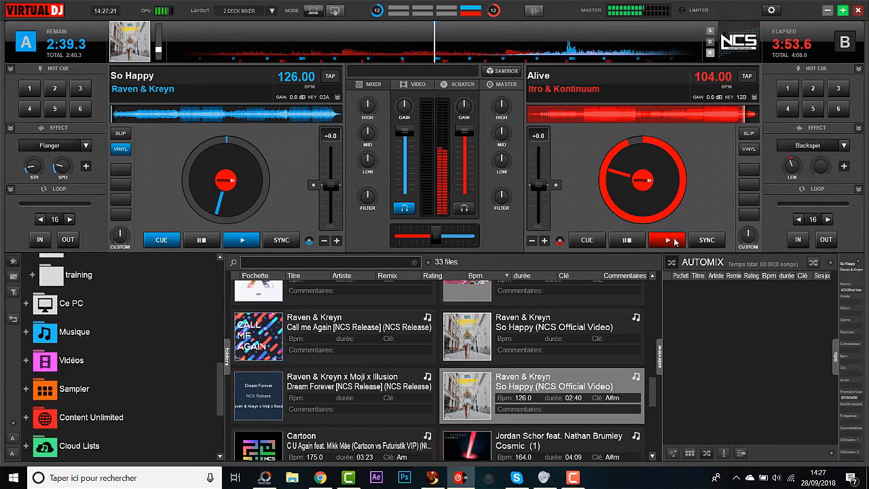
{"action": "left_click", "coordinate": [808, 146]}
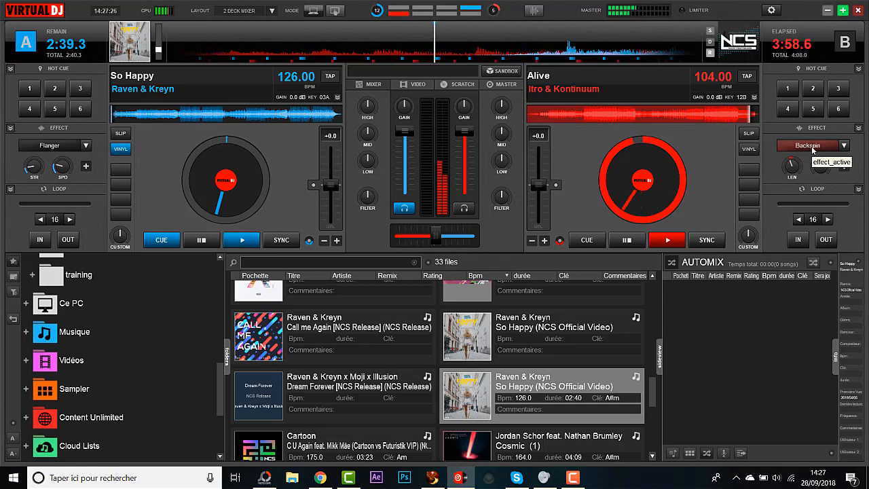
Start So Happy on deck A as the follow-up to Alive and pause it after the first seconds of playback.
{"action": "left_click", "coordinate": [245, 243]}
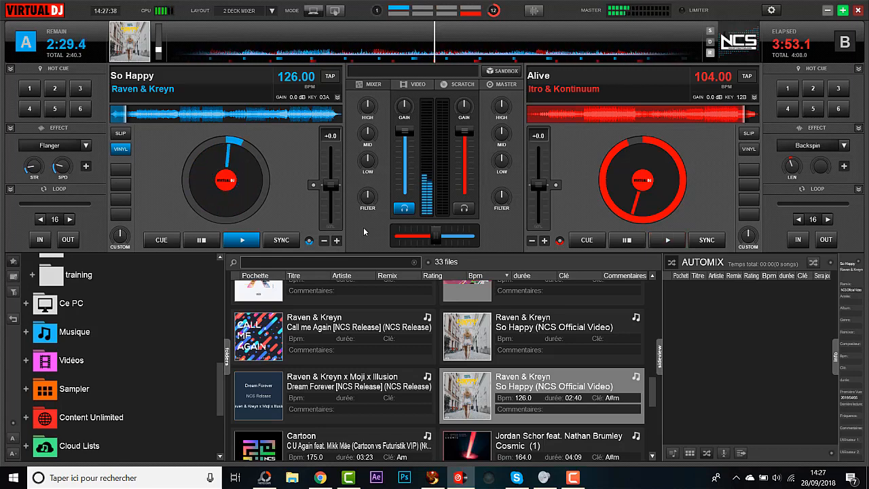
{"action": "left_click", "coordinate": [201, 240]}
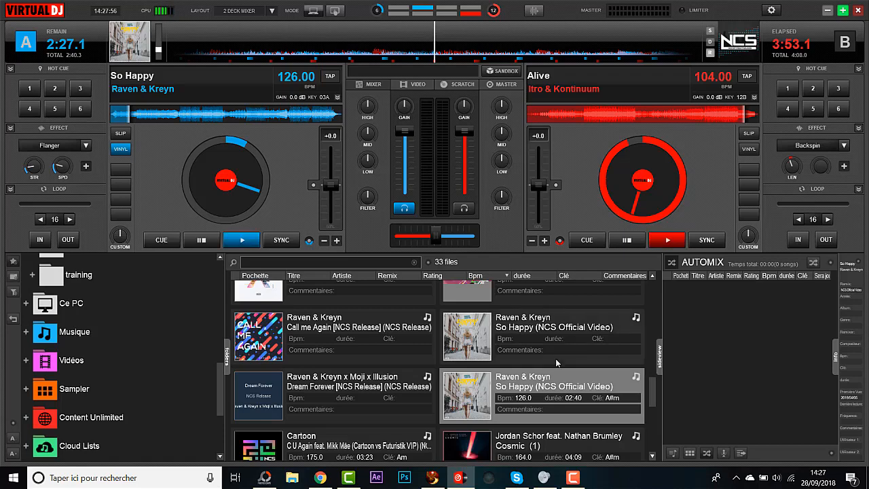
Set deck B's effect to BrakeStart and return Alive to its beginning.
{"action": "left_click", "coordinate": [844, 146]}
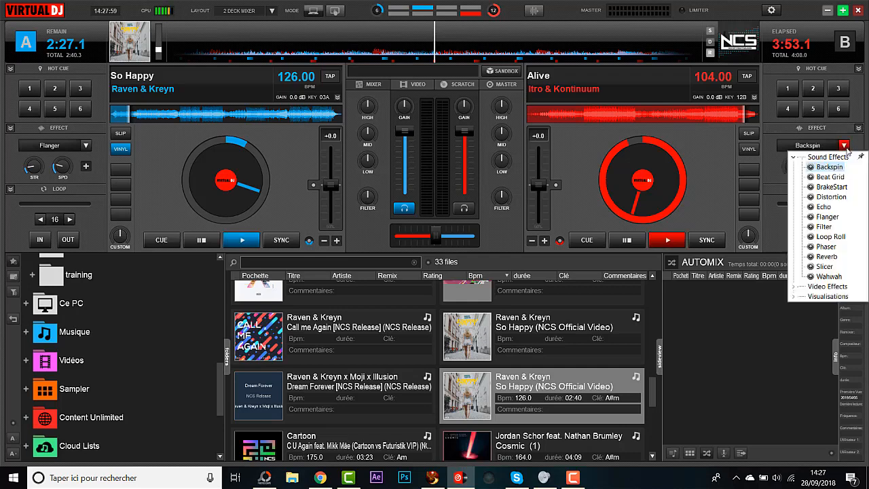
{"action": "left_click", "coordinate": [841, 188]}
{"action": "left_click", "coordinate": [625, 240]}
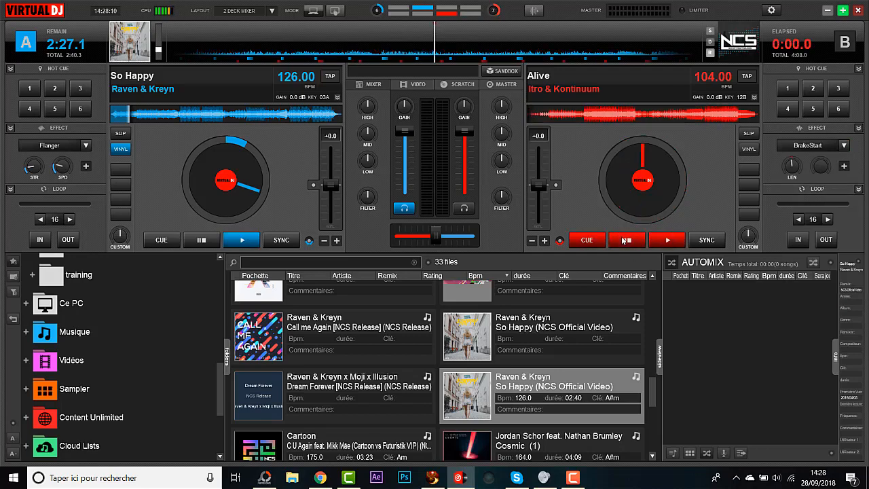
Return So Happy to its beginning on deck A and set that deck's effect to BrakeStart.
{"action": "left_click", "coordinate": [201, 242]}
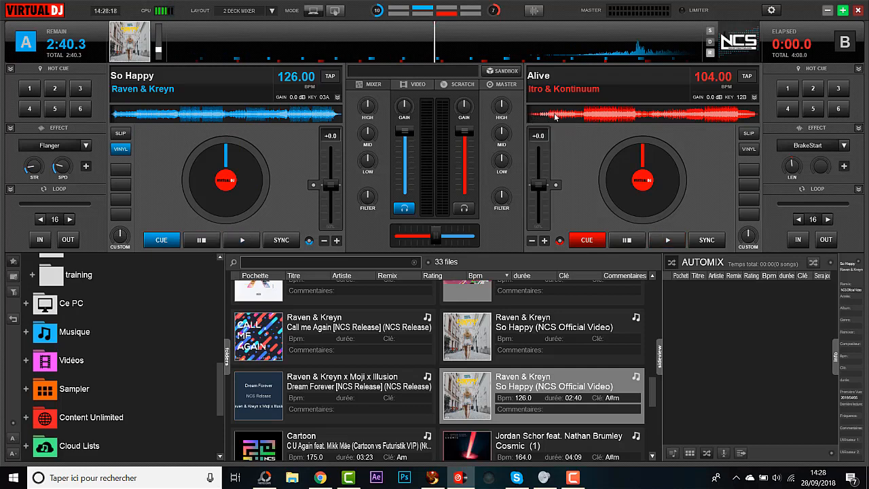
{"action": "left_click", "coordinate": [87, 147]}
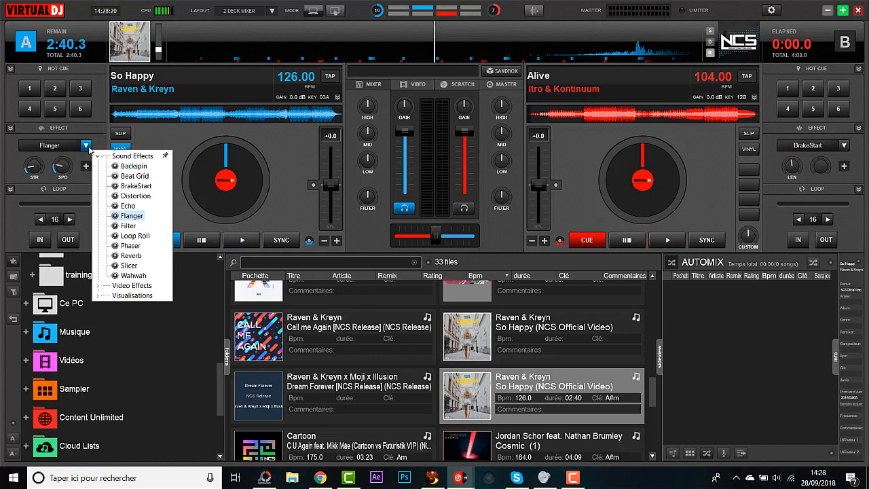
{"action": "left_click", "coordinate": [127, 187]}
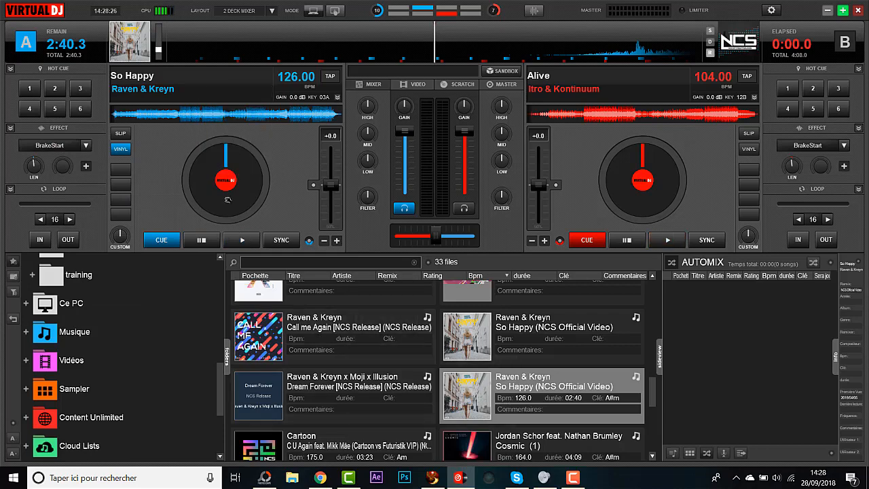
{"action": "left_click", "coordinate": [201, 242]}
{"action": "left_click", "coordinate": [201, 243]}
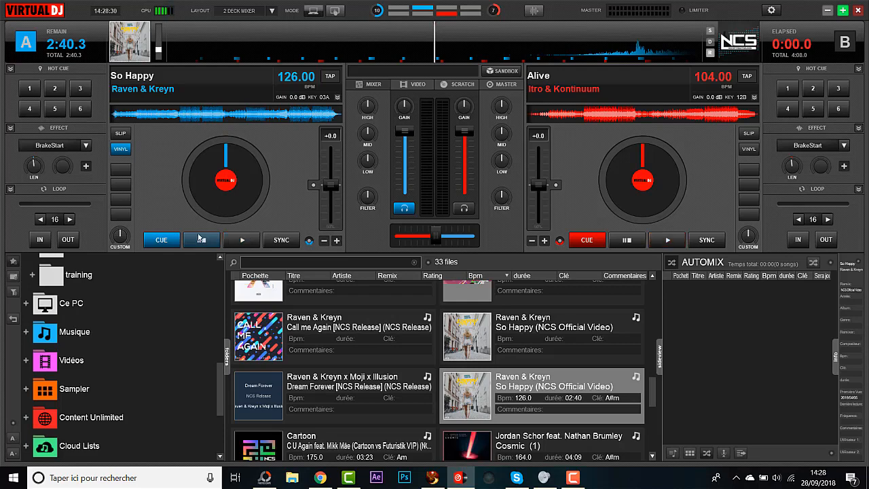
Trigger the BrakeStart effect on So Happy on deck A and pause the track.
{"action": "left_click", "coordinate": [58, 144]}
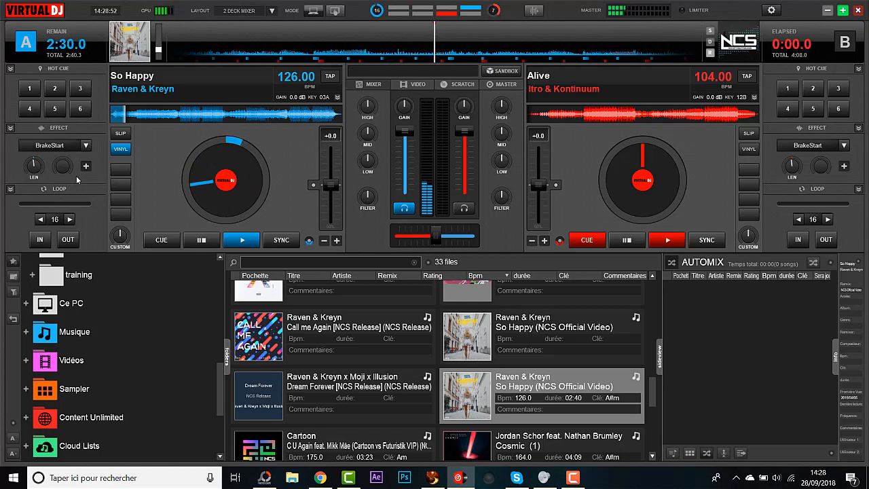
{"action": "left_click", "coordinate": [201, 240]}
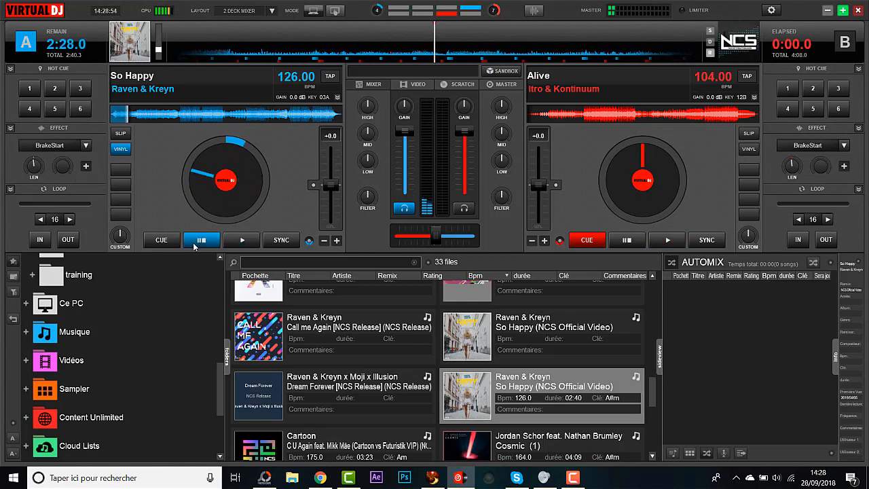
Load Cosmic (1) from the track list onto deck A.
{"action": "left_click_drag", "start_coordinate": [655, 392], "coordinate": [661, 408]}
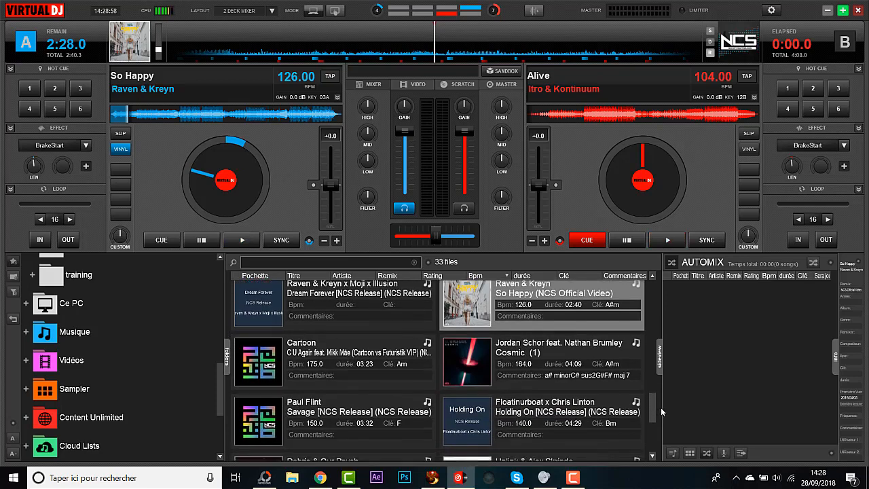
{"action": "left_click", "coordinate": [548, 344]}
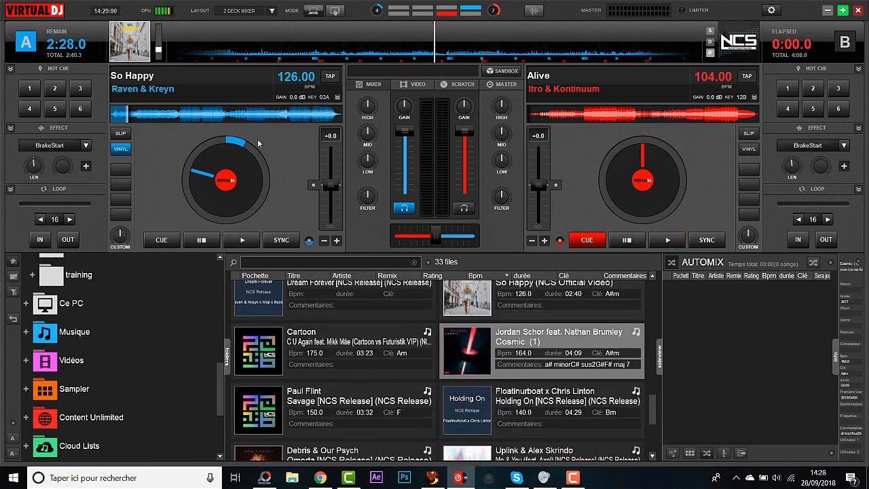
{"action": "left_click_drag", "start_coordinate": [568, 352], "coordinate": [242, 171]}
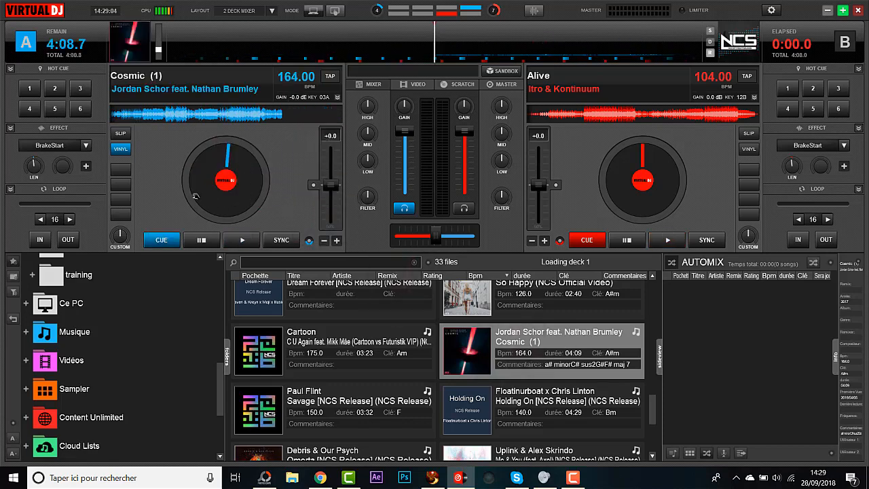
Trigger the BrakeStart effect twice on deck A during the opening of Cosmic.
{"action": "left_click", "coordinate": [66, 150]}
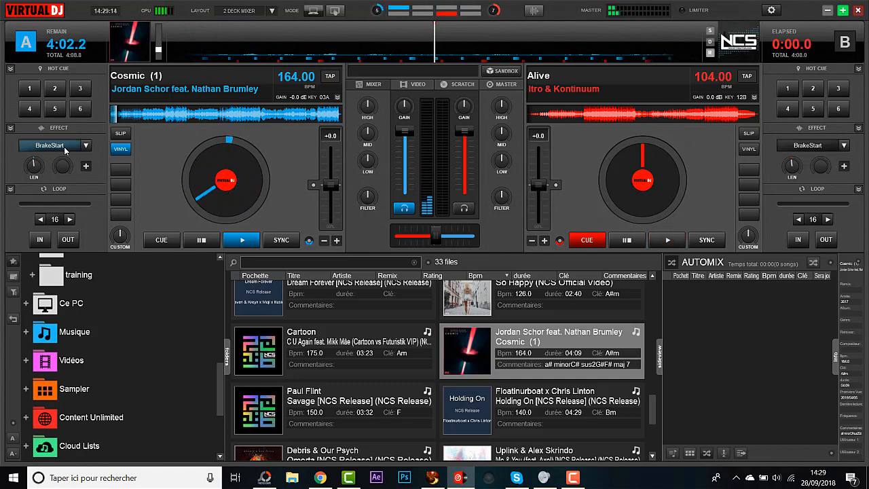
{"action": "left_click", "coordinate": [65, 149]}
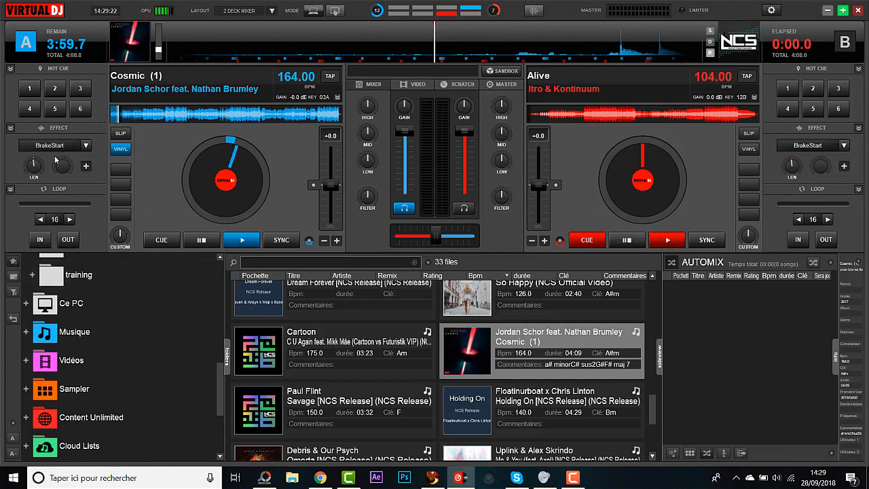
Replay Cosmic from near its beginning on deck A, pause and cue it, and trigger BrakeStart again.
{"action": "left_click", "coordinate": [114, 117]}
{"action": "left_click", "coordinate": [241, 240]}
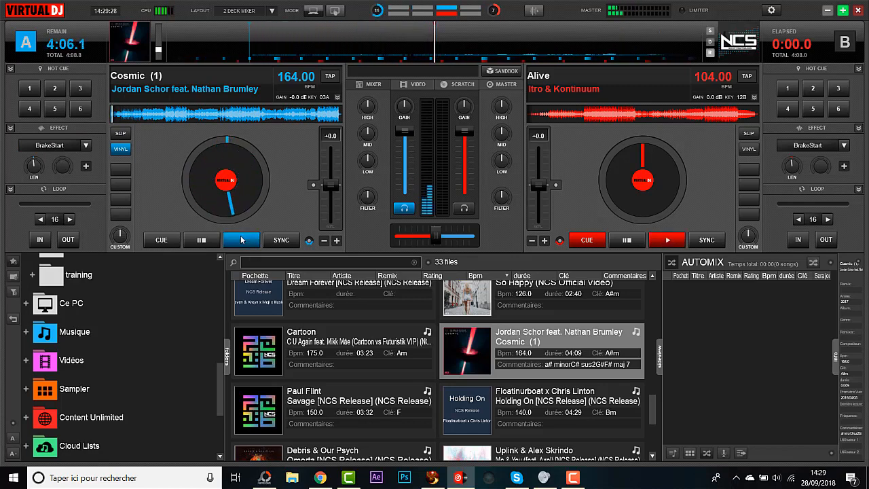
{"action": "left_click", "coordinate": [201, 239]}
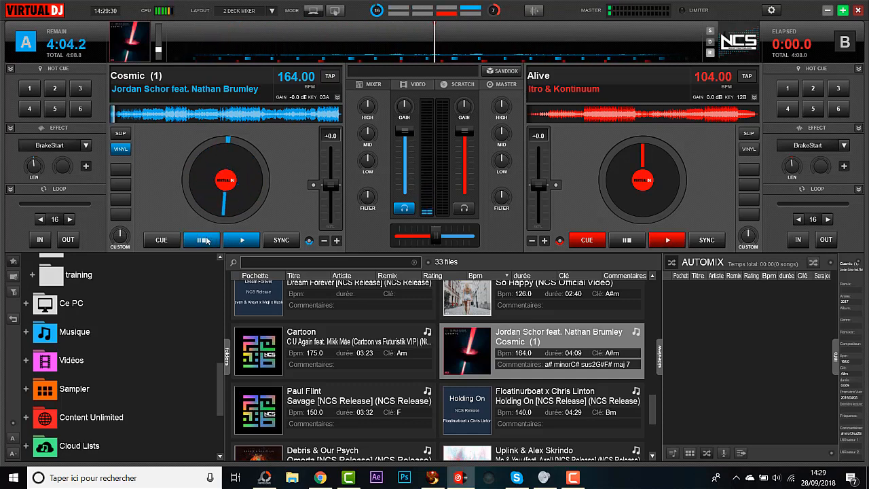
{"action": "left_click", "coordinate": [161, 240]}
{"action": "left_click", "coordinate": [53, 147]}
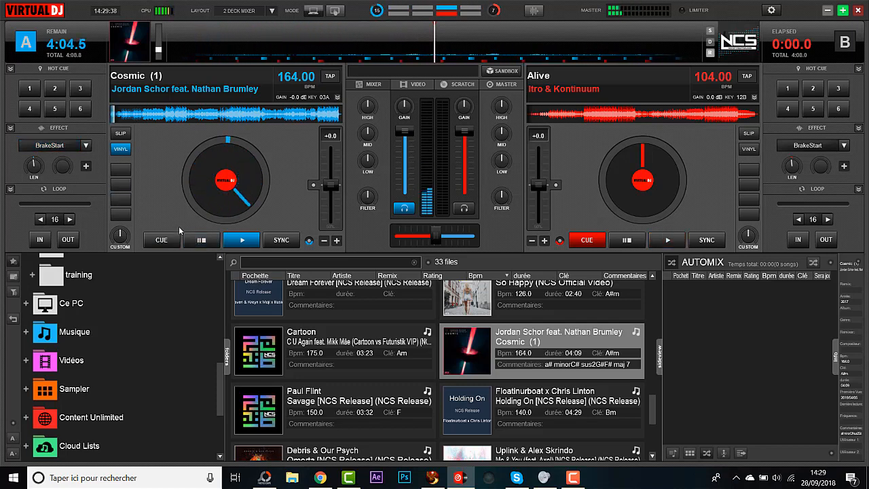
Restart Cosmic on deck A without the effect, pause it shortly after, and return it to its beginning.
{"action": "left_click", "coordinate": [201, 240]}
{"action": "left_click", "coordinate": [201, 239]}
{"action": "left_click", "coordinate": [246, 241]}
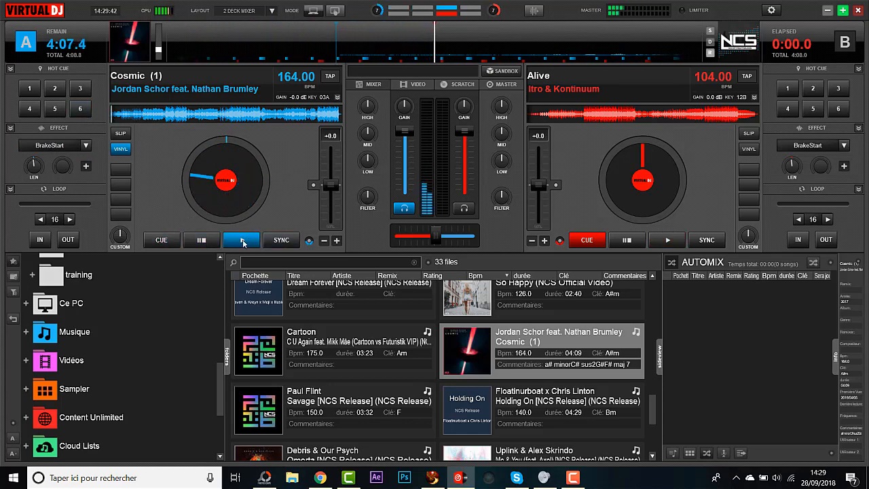
{"action": "left_click", "coordinate": [211, 241]}
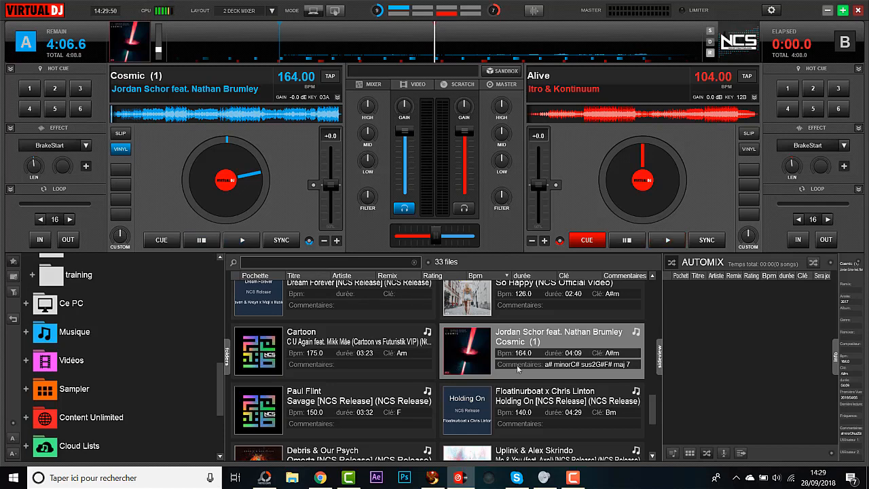
{"action": "left_click", "coordinate": [202, 240]}
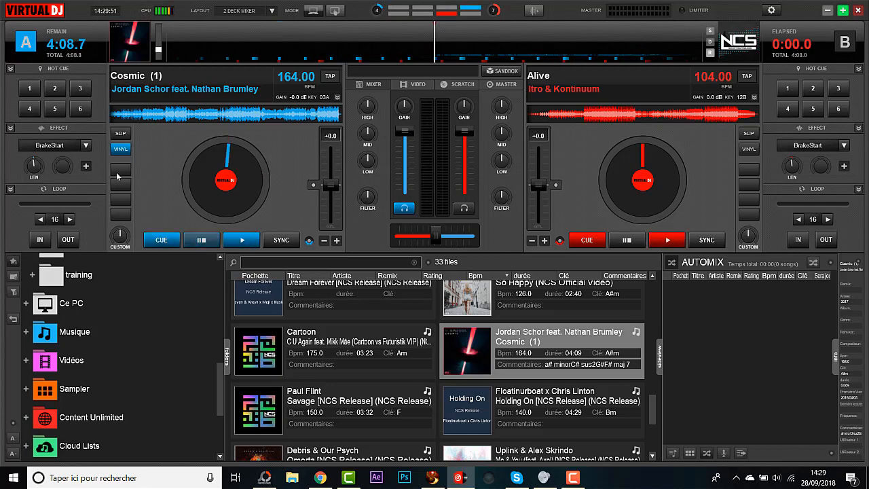
Set deck A's effect to Beat Grid, play the opening of Cosmic with it active, and pause the track.
{"action": "left_click", "coordinate": [87, 146]}
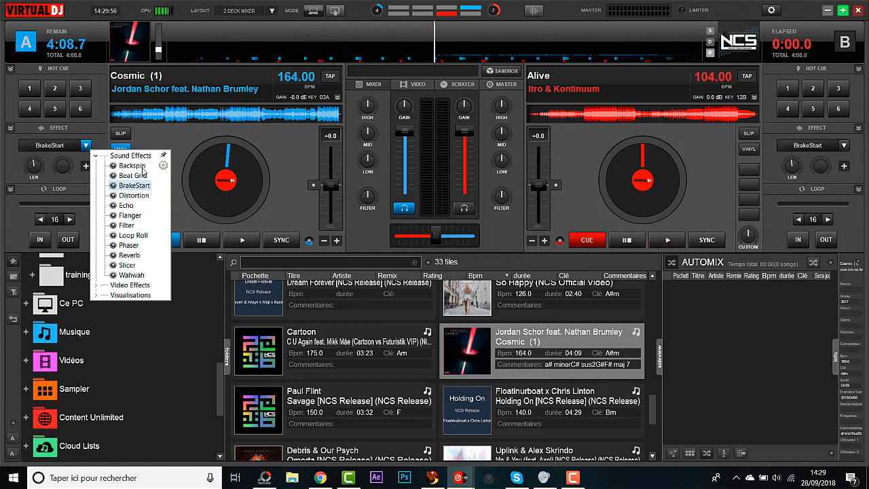
{"action": "left_click", "coordinate": [142, 175]}
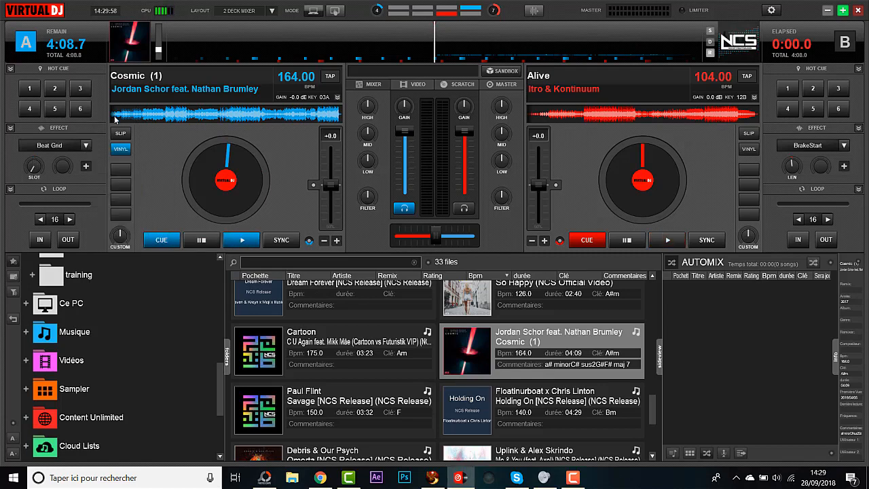
{"action": "left_click", "coordinate": [241, 242]}
{"action": "left_click", "coordinate": [49, 147]}
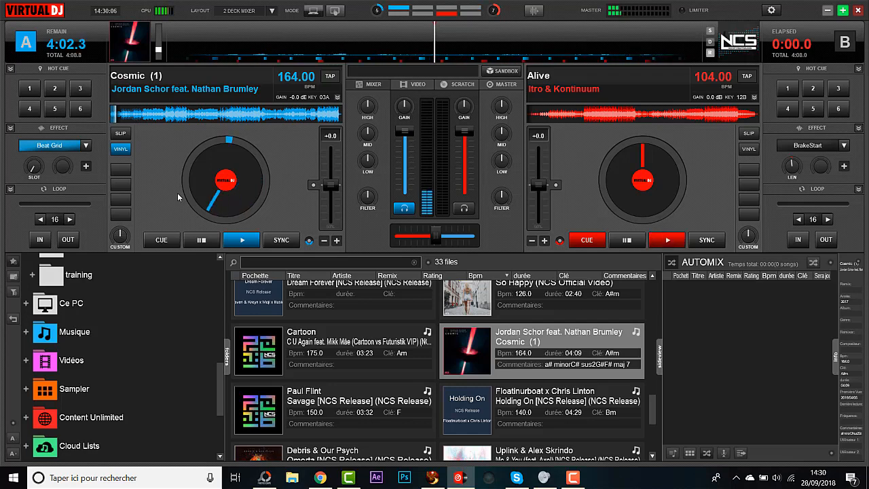
{"action": "left_click", "coordinate": [210, 246]}
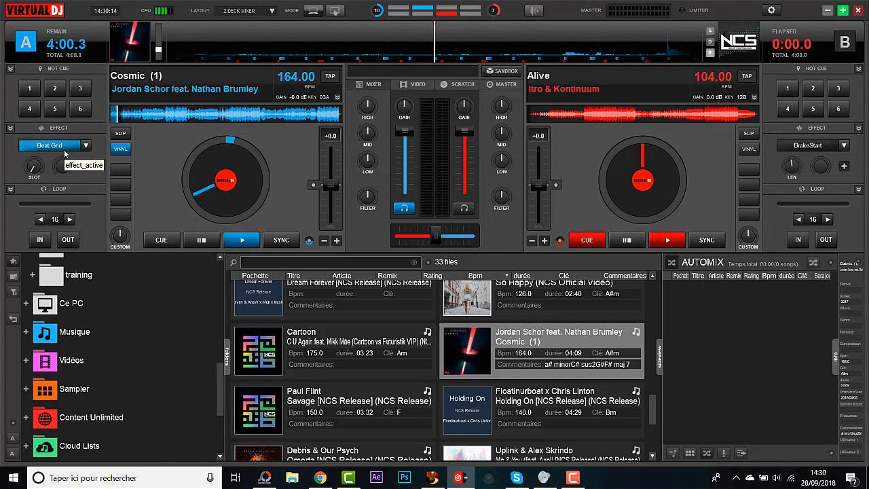
Move Cosmic on deck A to about 7 seconds before its end and load Savage onto deck B.
{"action": "left_click", "coordinate": [338, 121]}
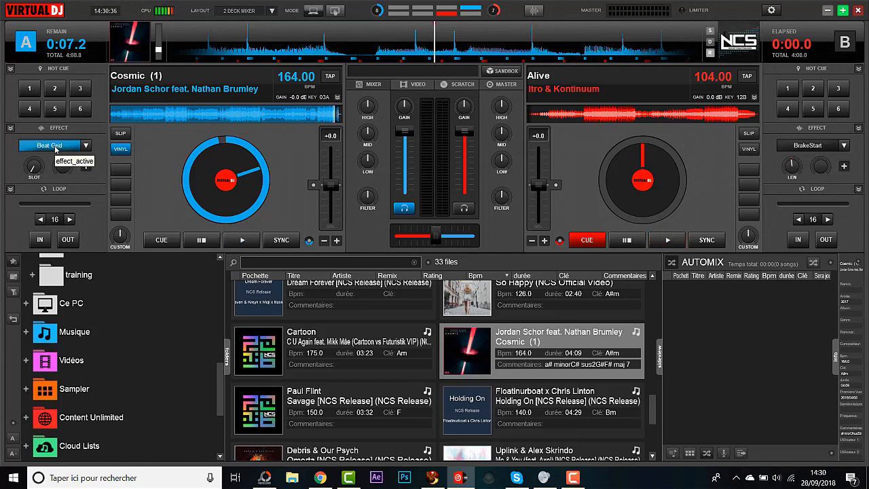
{"action": "left_click", "coordinate": [350, 415]}
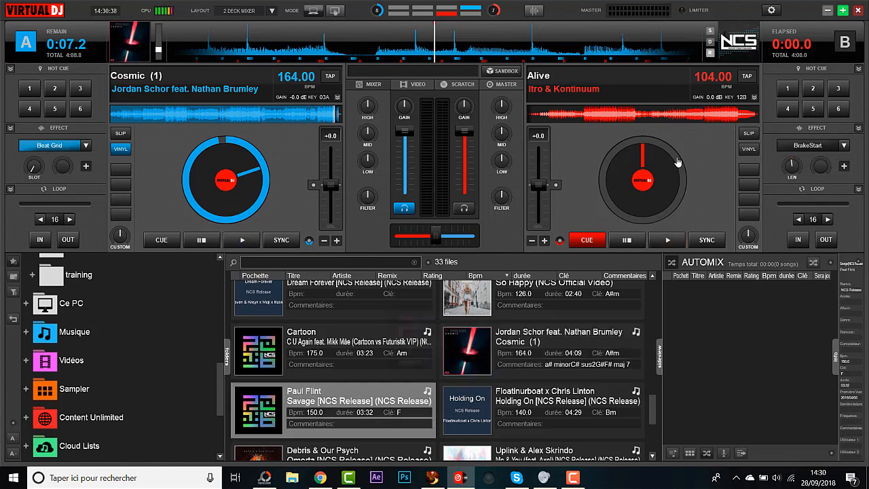
{"action": "left_click_drag", "start_coordinate": [659, 173], "coordinate": [659, 173]}
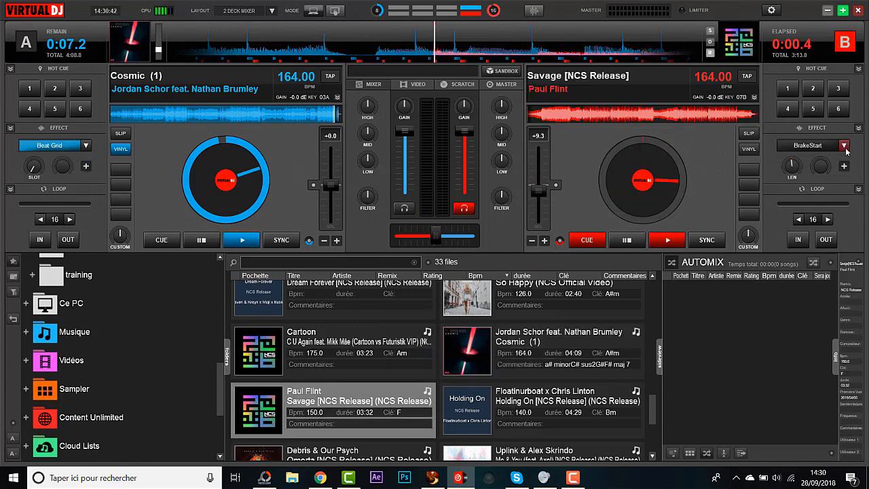
Play the end of Cosmic with Beat Grid active, bring in Savage on deck B, and pause Savage.
{"action": "left_click", "coordinate": [242, 240]}
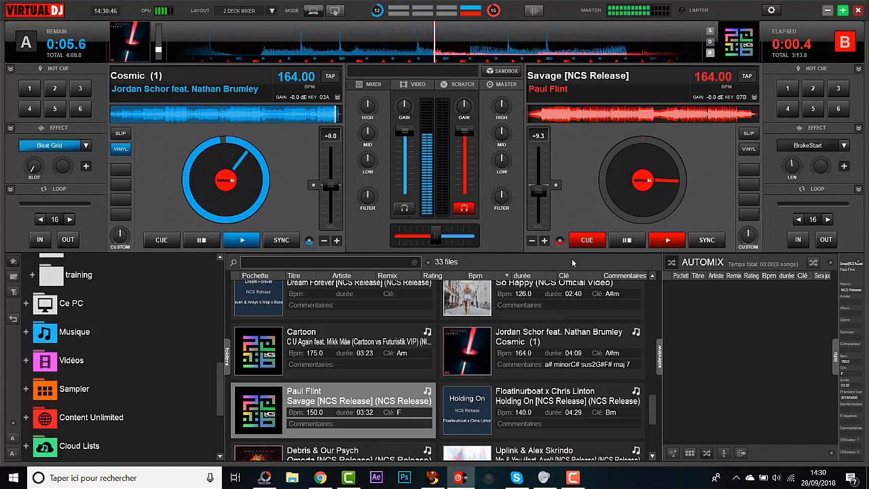
{"action": "left_click", "coordinate": [667, 242]}
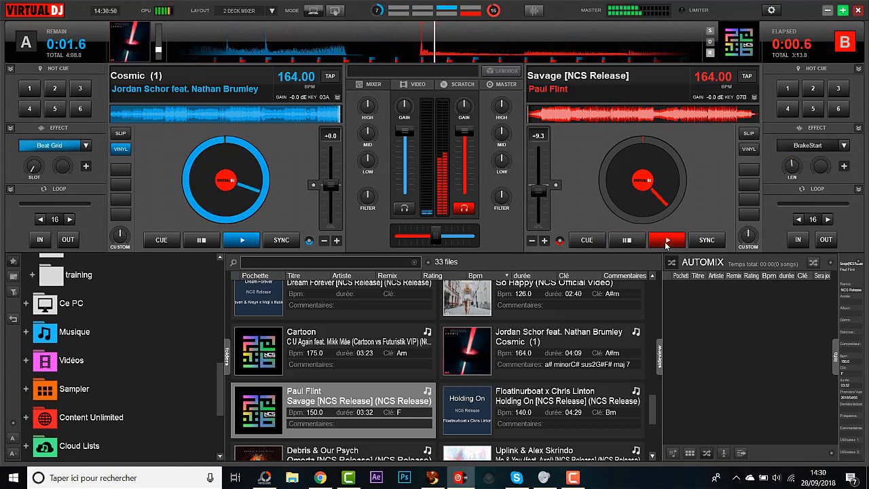
{"action": "left_click", "coordinate": [629, 241]}
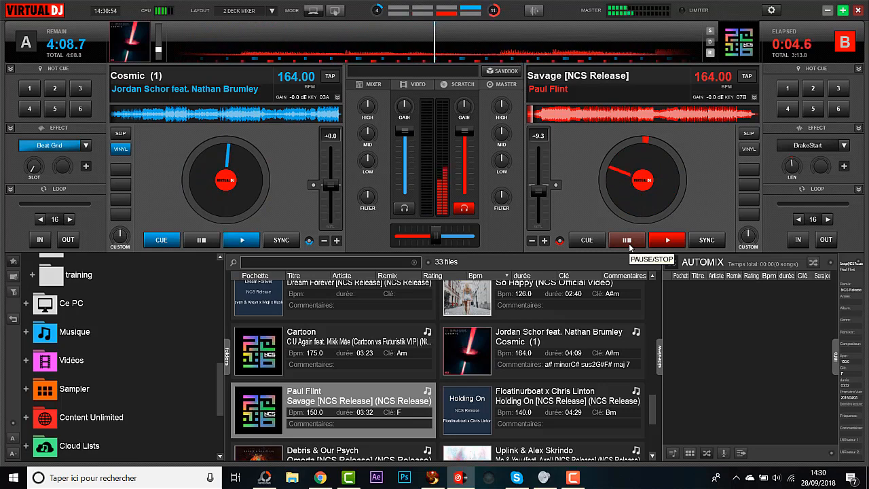
Reposition Cosmic to about 15 seconds before its end and play it on deck A, pausing once to activate Beat Grid.
{"action": "left_click", "coordinate": [324, 123]}
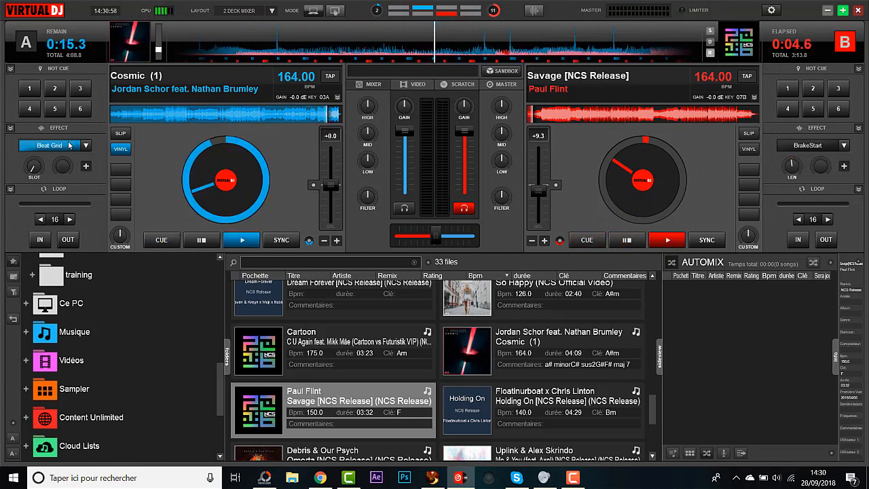
{"action": "left_click", "coordinate": [243, 243]}
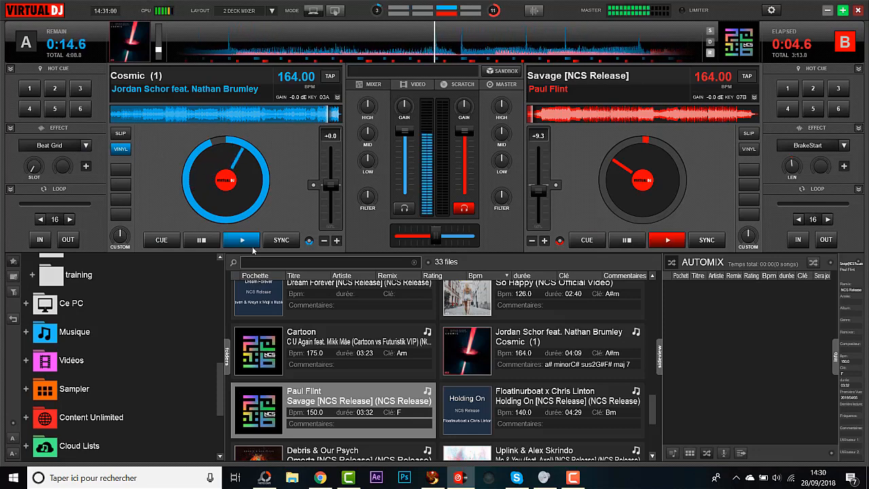
{"action": "left_click", "coordinate": [200, 241]}
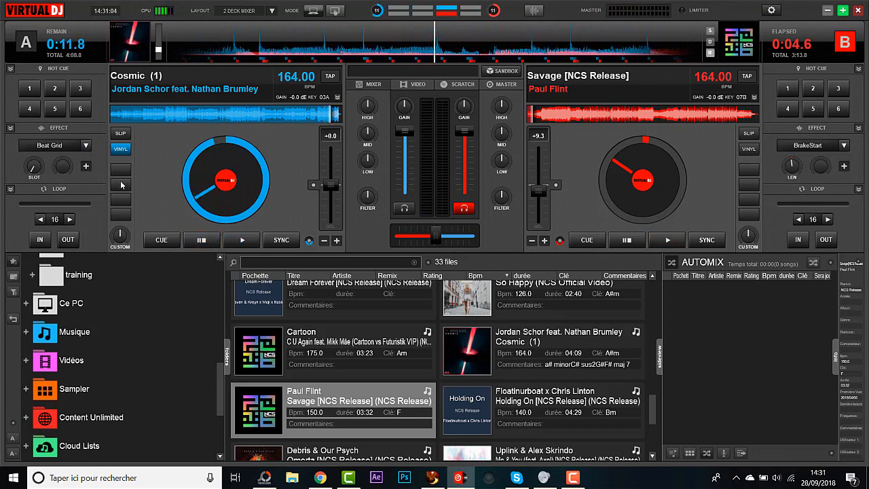
{"action": "left_click", "coordinate": [238, 243]}
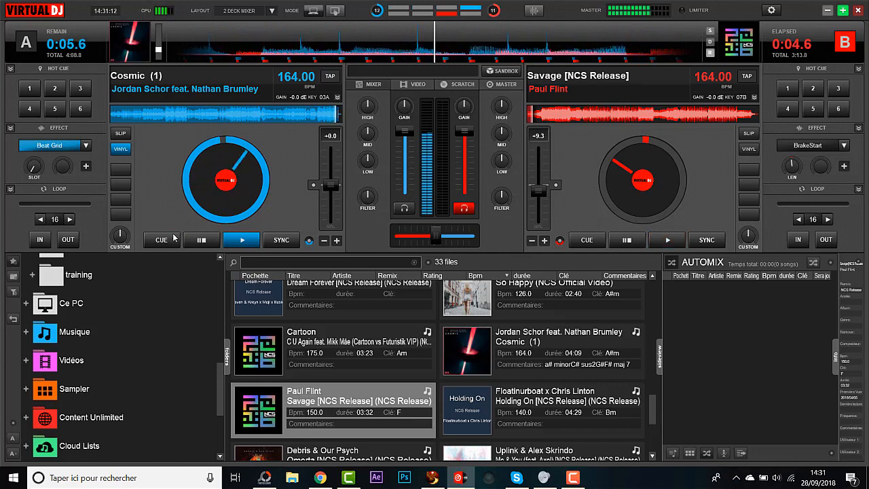
Pause Cosmic on deck A and select Distortion as the deck's effect.
{"action": "left_click", "coordinate": [201, 240]}
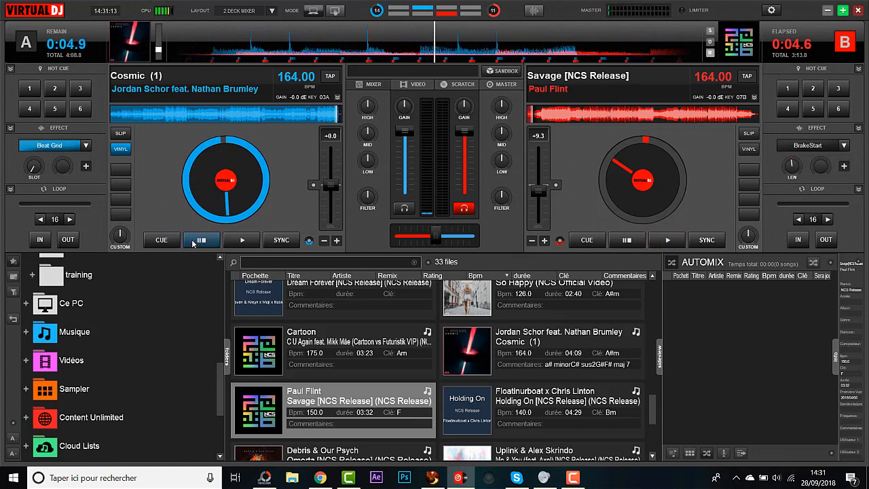
{"action": "left_click", "coordinate": [86, 146]}
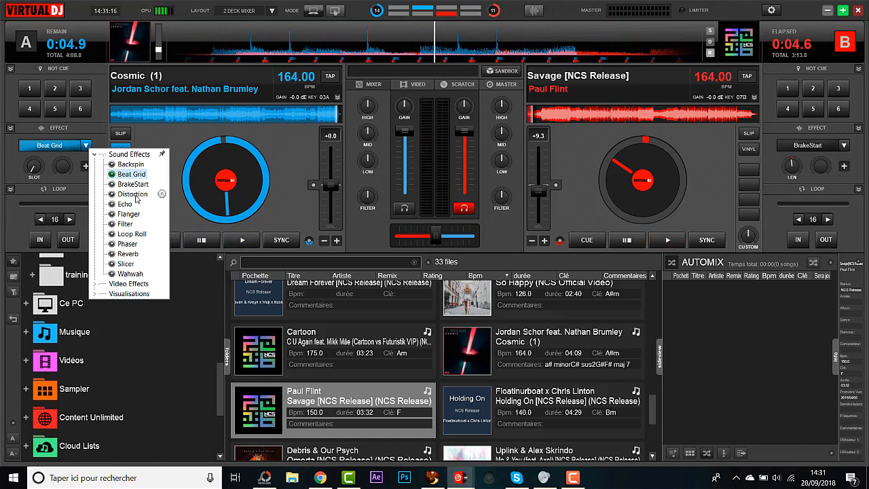
{"action": "left_click", "coordinate": [133, 194]}
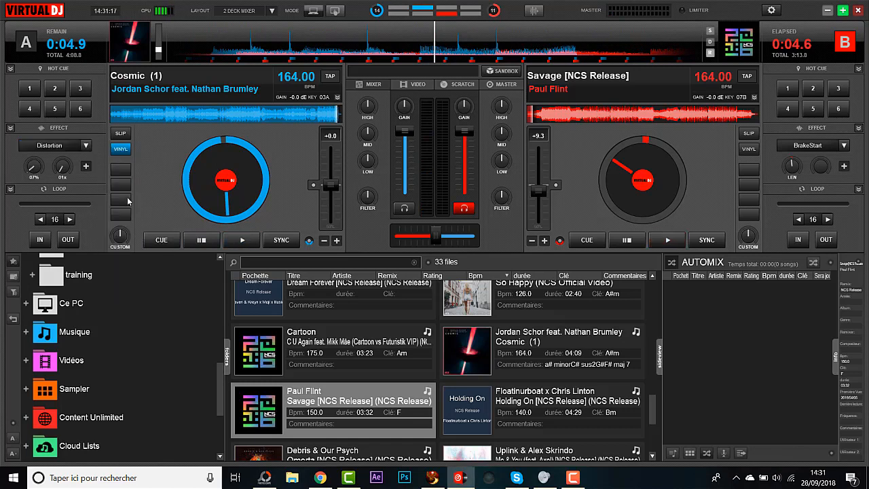
Reposition Cosmic to about 3:10 before its end and play it on deck A.
{"action": "left_click", "coordinate": [163, 119]}
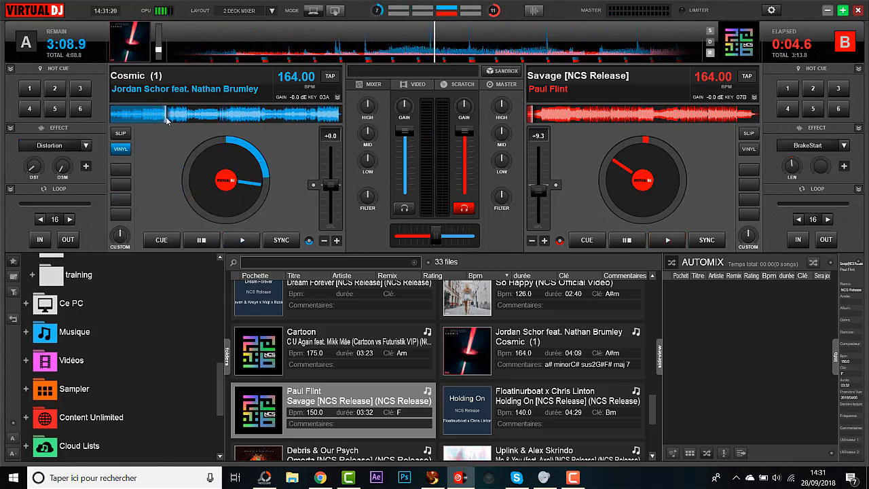
{"action": "left_click", "coordinate": [166, 119]}
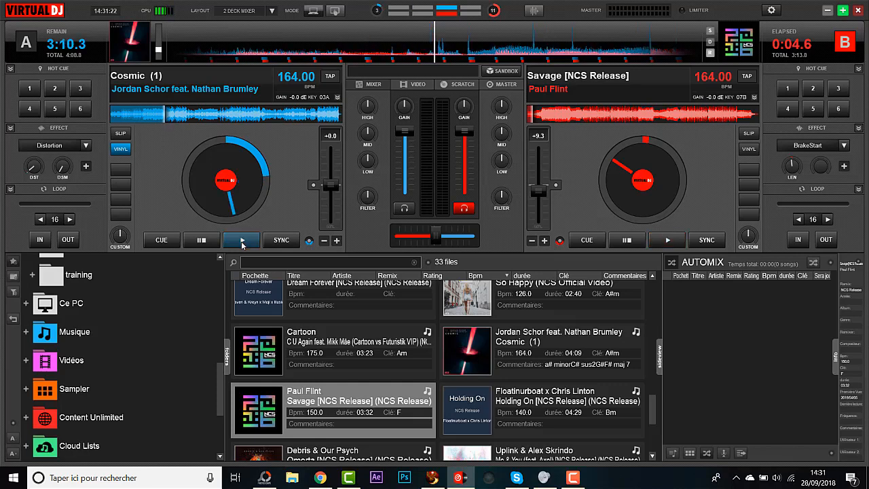
{"action": "left_click", "coordinate": [242, 242]}
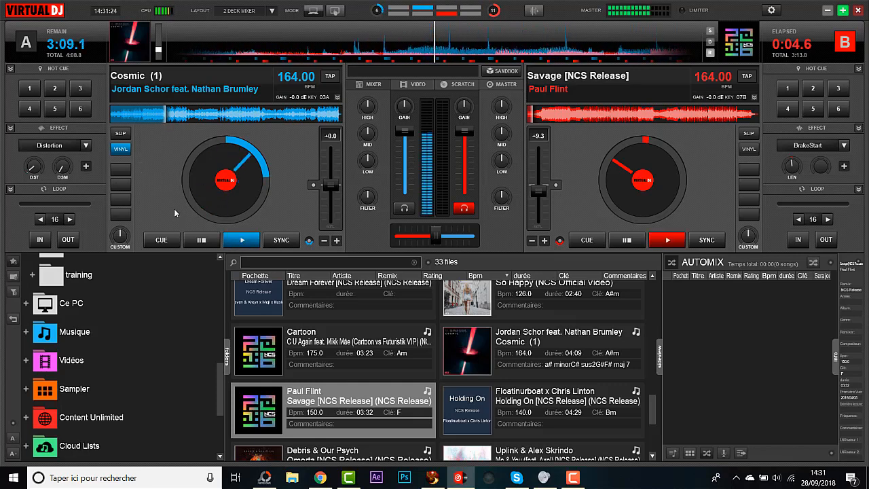
Pause Cosmic, deactivate the Beat Grid effect on deck A, and reselect Distortion.
{"action": "left_click", "coordinate": [87, 145]}
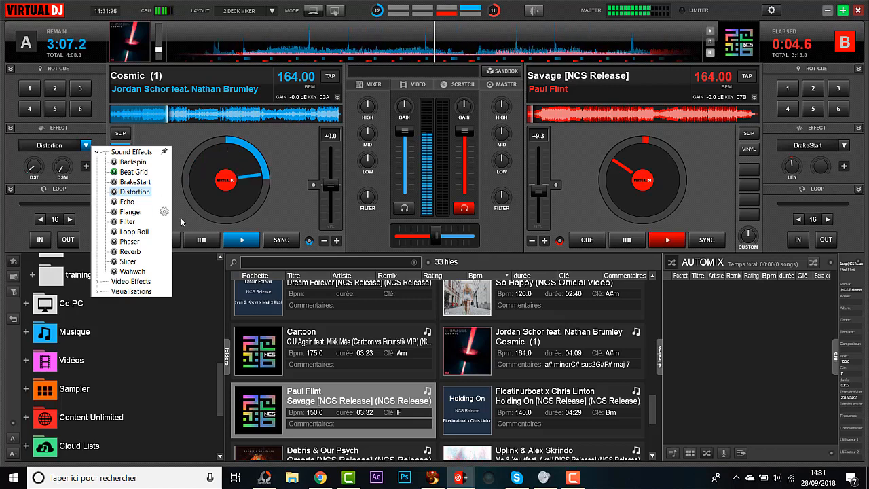
{"action": "left_click", "coordinate": [198, 242]}
{"action": "left_click", "coordinate": [86, 145]}
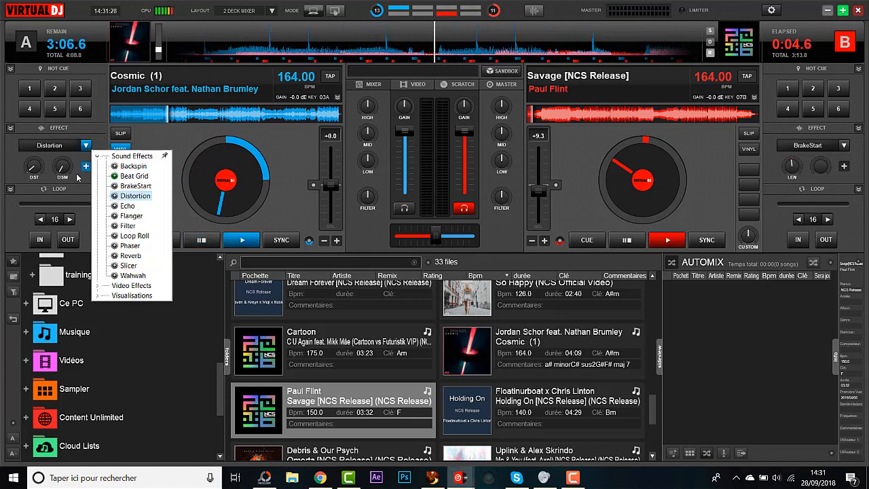
{"action": "left_click", "coordinate": [122, 177]}
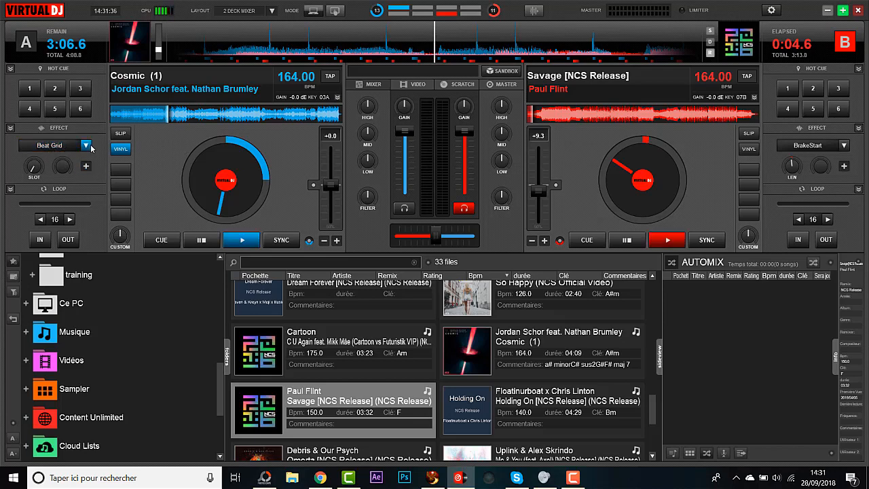
{"action": "left_click", "coordinate": [90, 146]}
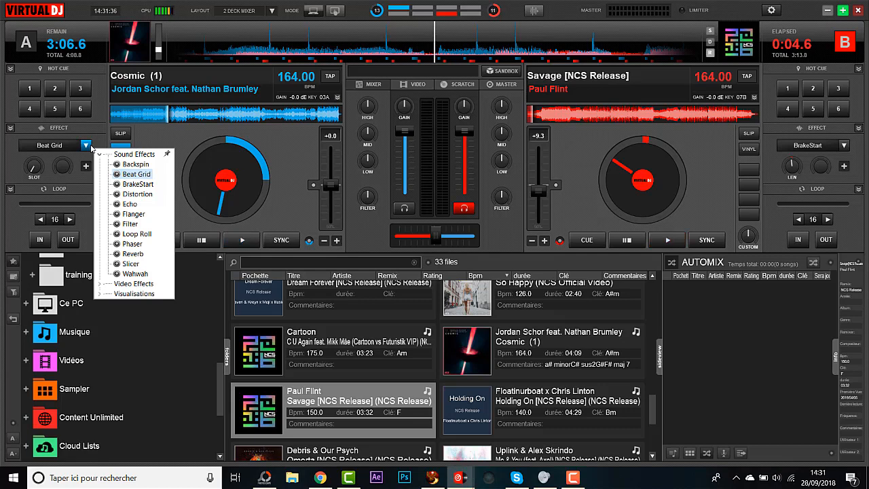
{"action": "left_click", "coordinate": [140, 194]}
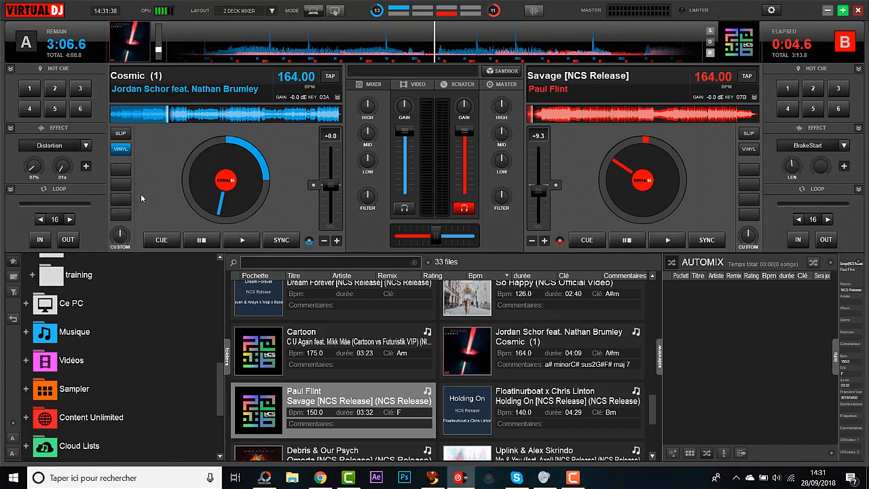
Play Cosmic on deck A with Distortion active and jump back to the track's opening.
{"action": "left_click", "coordinate": [243, 240]}
{"action": "left_click", "coordinate": [61, 146]}
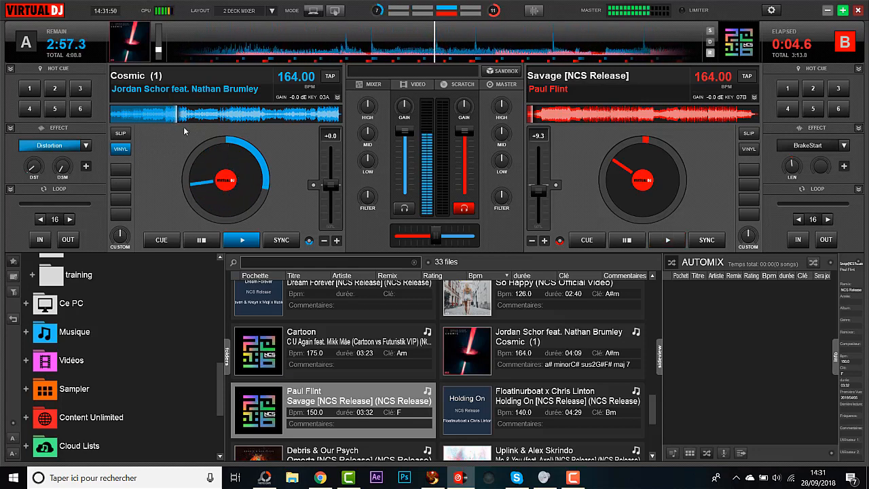
{"action": "left_click", "coordinate": [112, 116]}
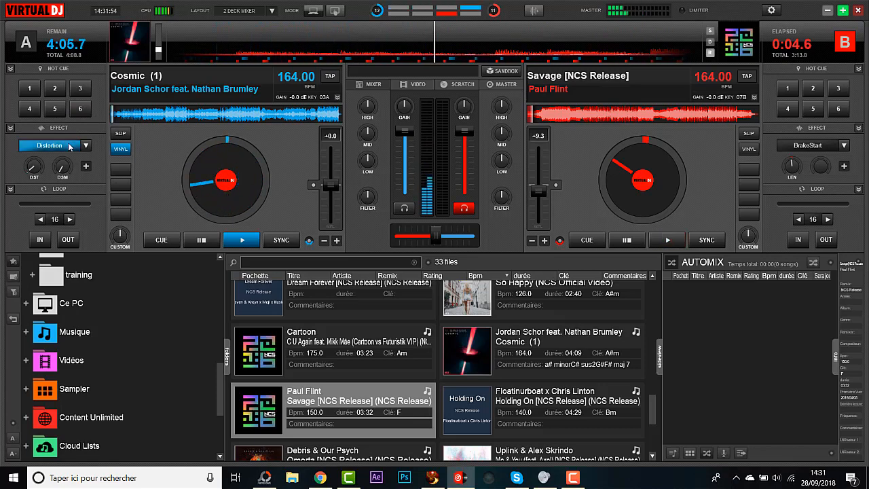
Raise the Distortion effect's DST and DSM amounts on deck A, and return DST to 0% with Cosmic paused.
{"action": "mouse_move", "coordinate": [30, 169]}
{"action": "left_click_drag", "start_coordinate": [27, 170], "coordinate": [59, 169]}
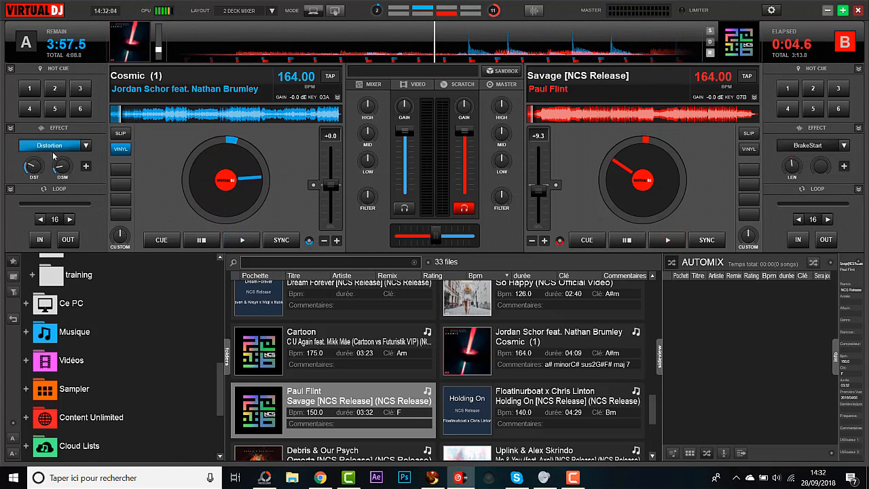
{"action": "mouse_move", "coordinate": [33, 166]}
{"action": "left_mouse_down"}
{"action": "mouse_move", "coordinate": [27, 171]}
{"action": "mouse_move", "coordinate": [60, 160]}
{"action": "mouse_move", "coordinate": [28, 166]}
{"action": "left_mouse_up"}
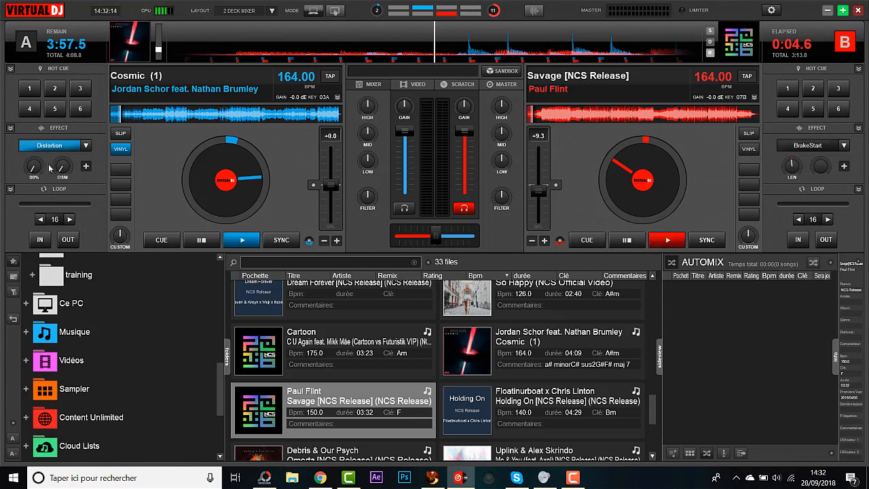
Play Cosmic with Distortion active while varying DST and DSM, bring DST to 15%, and pause the track.
{"action": "left_click", "coordinate": [246, 244]}
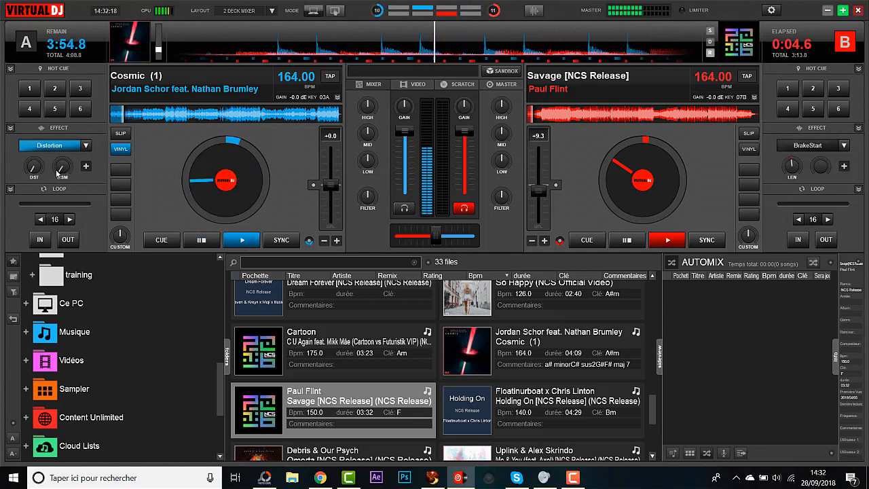
{"action": "left_click", "coordinate": [234, 242]}
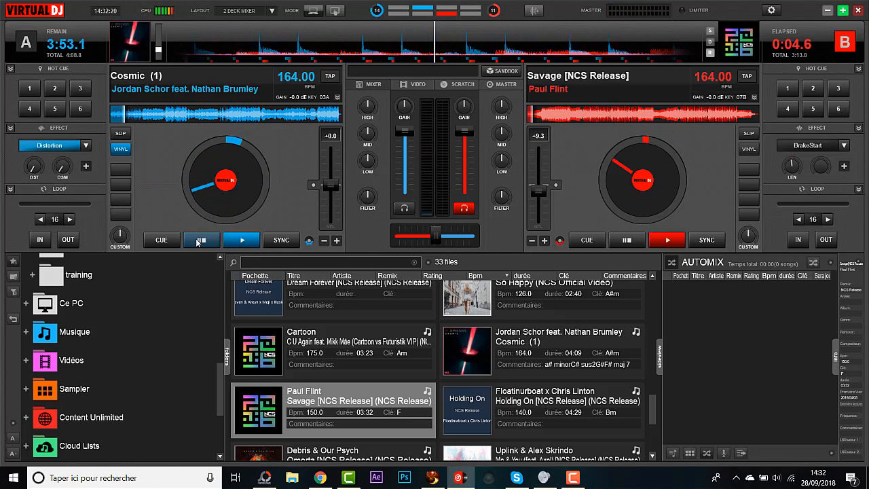
{"action": "left_click", "coordinate": [242, 241]}
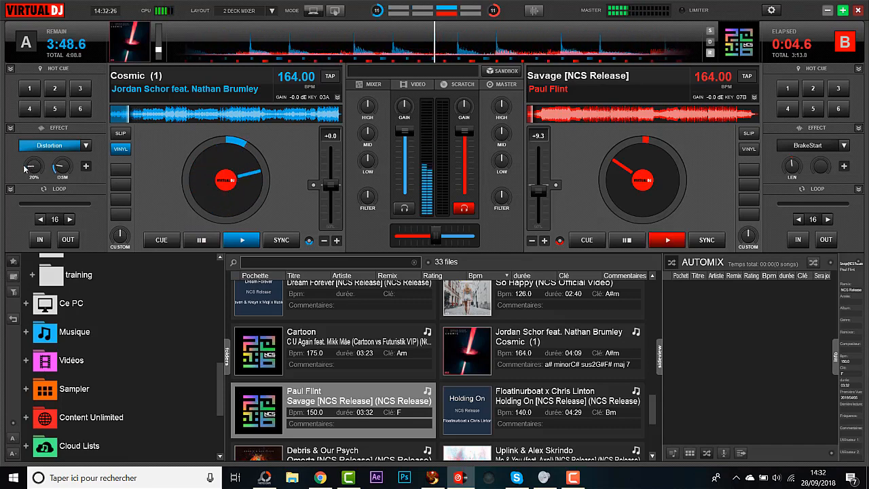
{"action": "left_click_drag", "start_coordinate": [24, 166], "coordinate": [26, 169]}
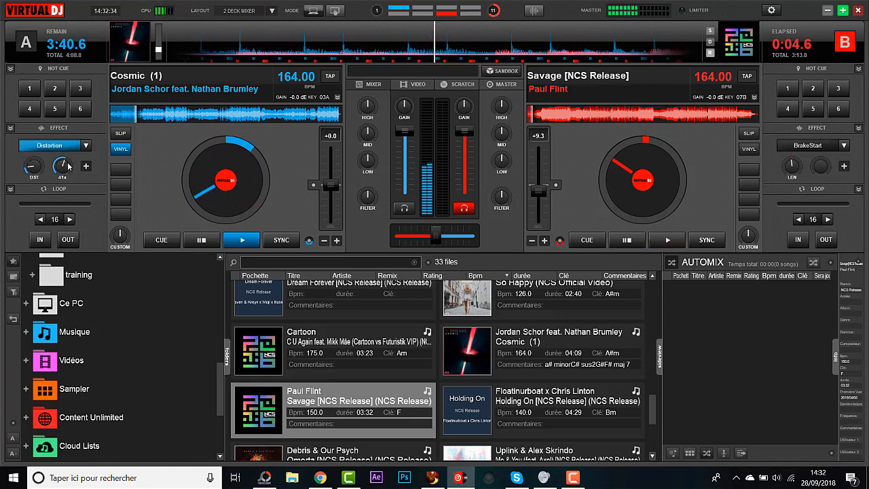
{"action": "left_click_drag", "start_coordinate": [70, 165], "coordinate": [29, 165]}
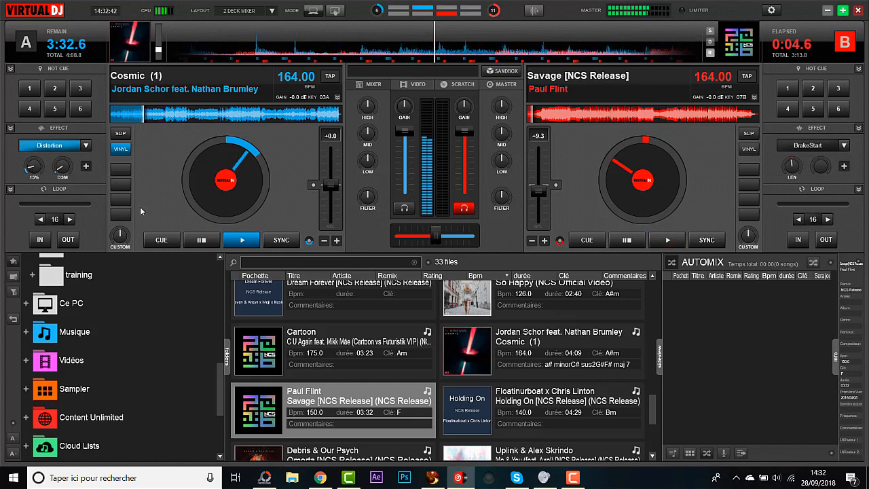
{"action": "left_click", "coordinate": [189, 236]}
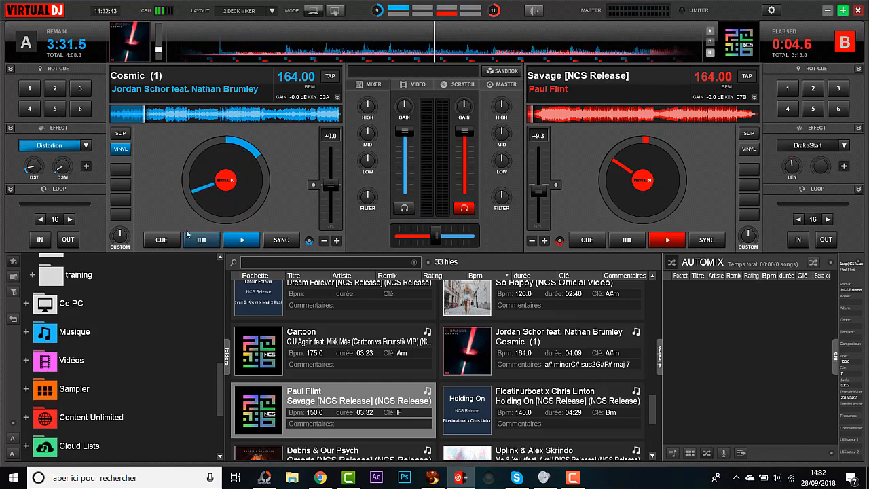
Deactivate Distortion on deck A and select Echo as the deck's effect.
{"action": "left_click", "coordinate": [85, 145]}
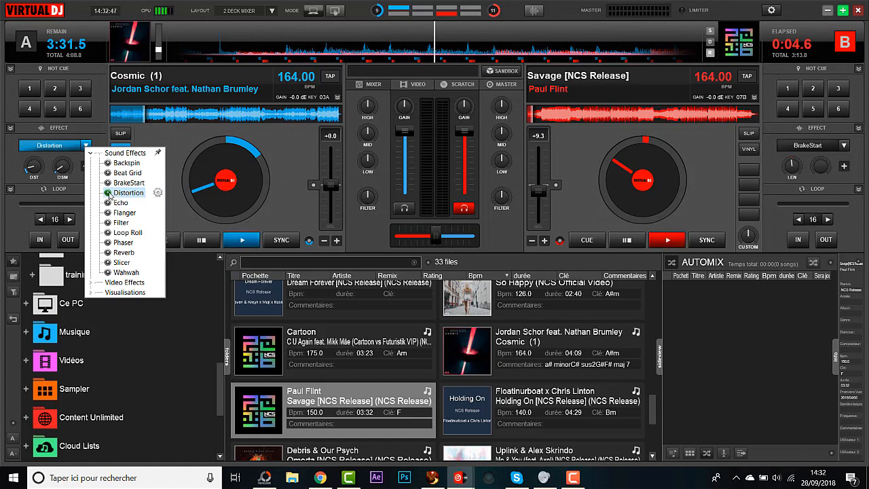
{"action": "left_click", "coordinate": [53, 144]}
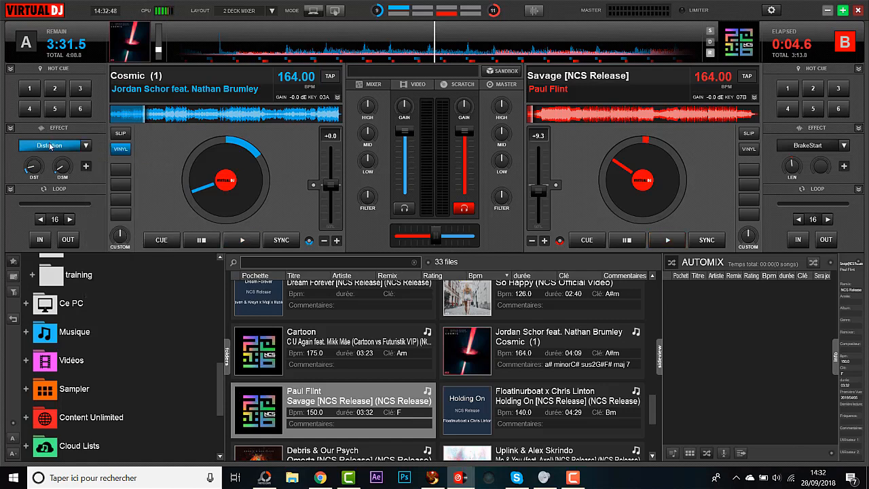
{"action": "left_click", "coordinate": [85, 145]}
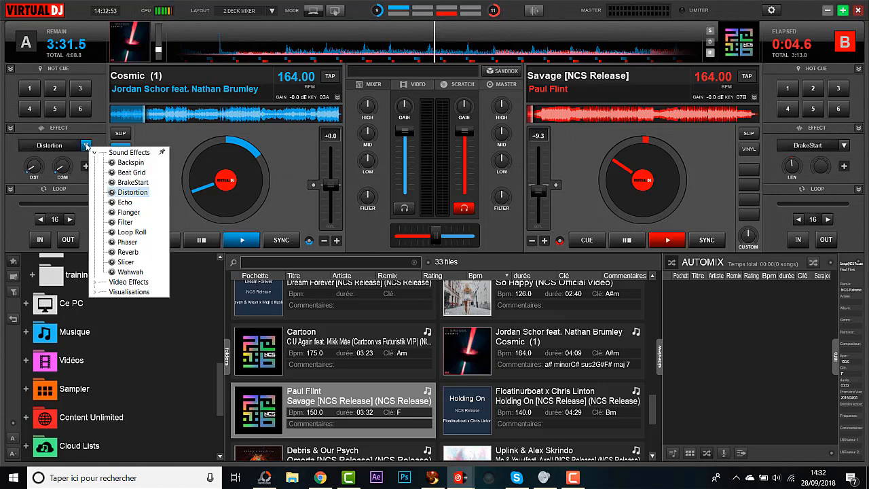
{"action": "left_click", "coordinate": [125, 203]}
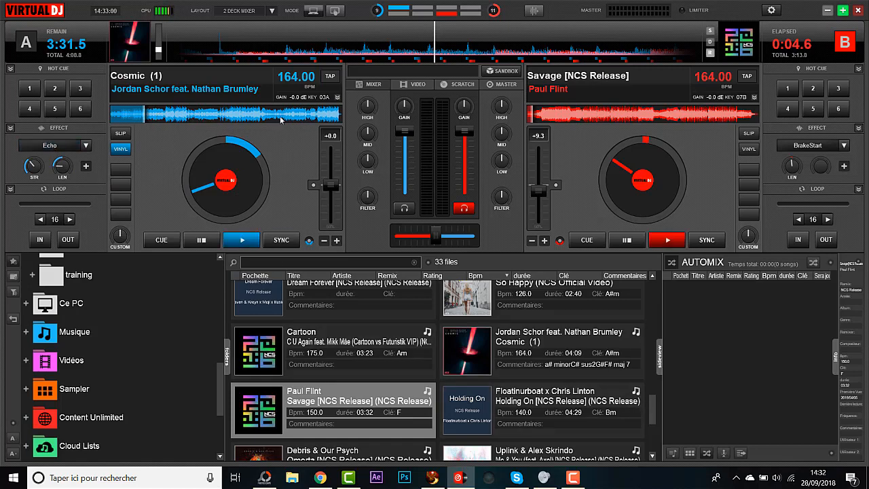
Find Stronger in the track library, load it onto deck A, and play it.
{"action": "scroll", "coordinate": [657, 395], "scroll_direction": "down", "scroll_amount": 3}
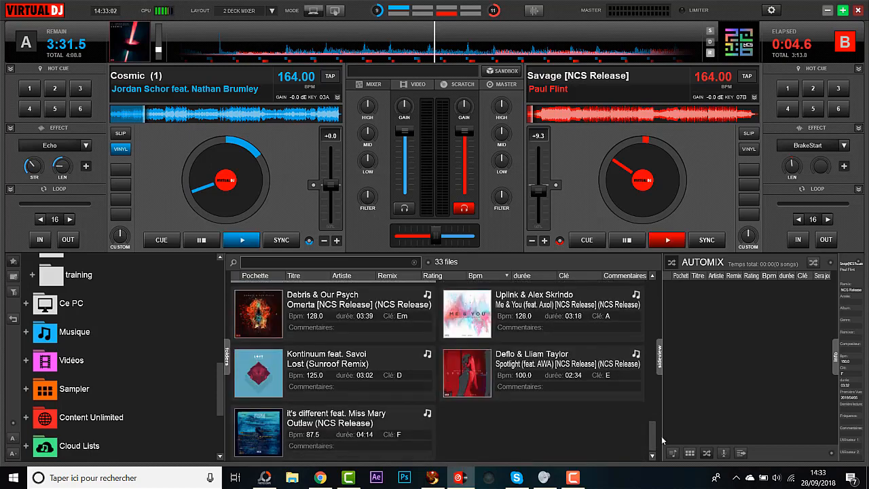
{"action": "scroll", "coordinate": [655, 394], "scroll_direction": "up", "scroll_amount": 5}
{"action": "scroll", "coordinate": [656, 394], "scroll_direction": "up", "scroll_amount": 2}
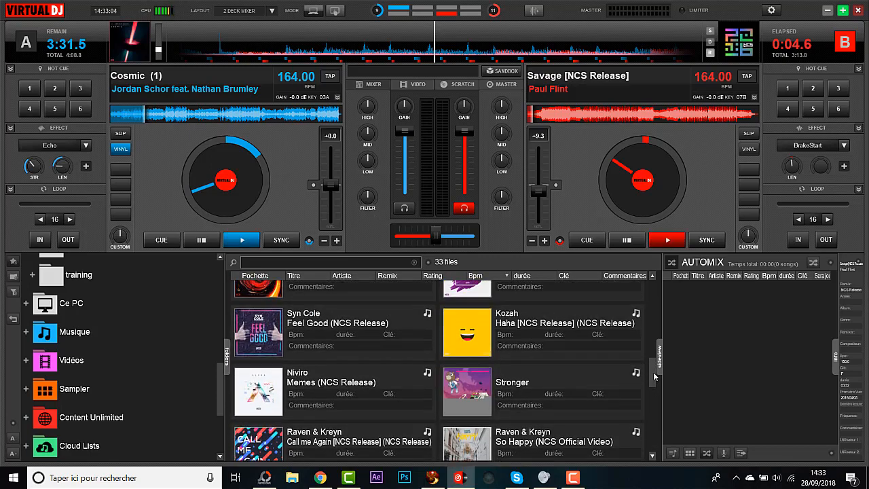
{"action": "left_click_drag", "start_coordinate": [543, 387], "coordinate": [256, 139]}
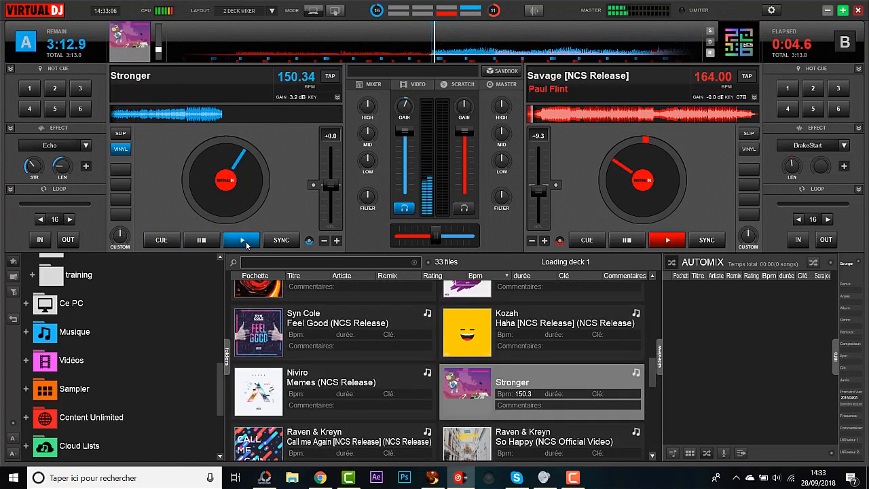
Skip Stronger to about 2:50 before its end and activate Echo, varying its length and strength during playback.
{"action": "left_click", "coordinate": [140, 113]}
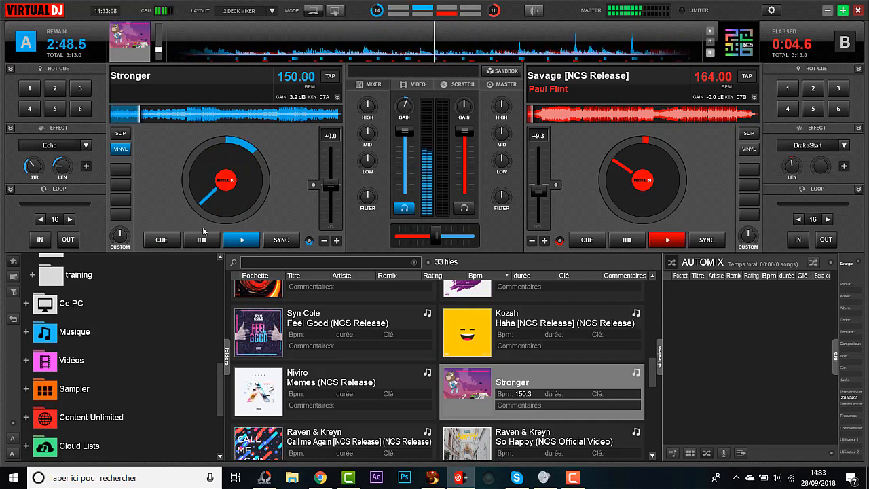
{"action": "left_click", "coordinate": [71, 146]}
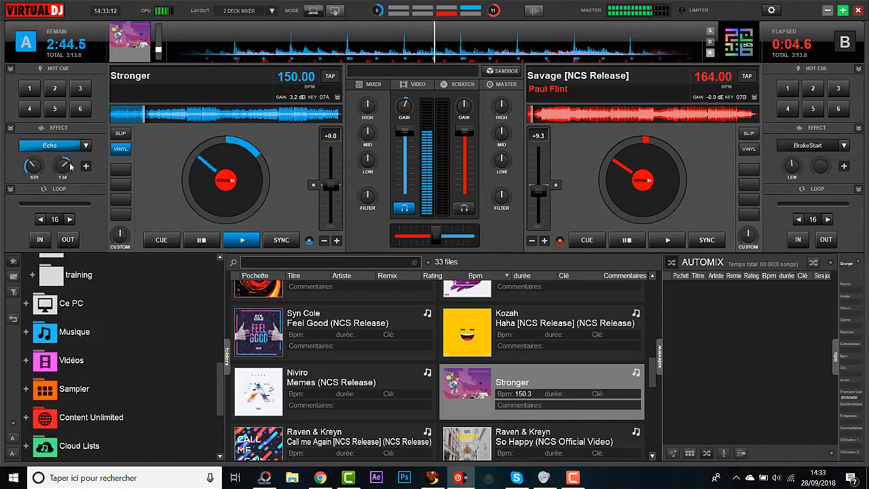
{"action": "mouse_move", "coordinate": [54, 168]}
{"action": "left_mouse_down"}
{"action": "mouse_move", "coordinate": [63, 163]}
{"action": "mouse_move", "coordinate": [38, 167]}
{"action": "left_mouse_up"}
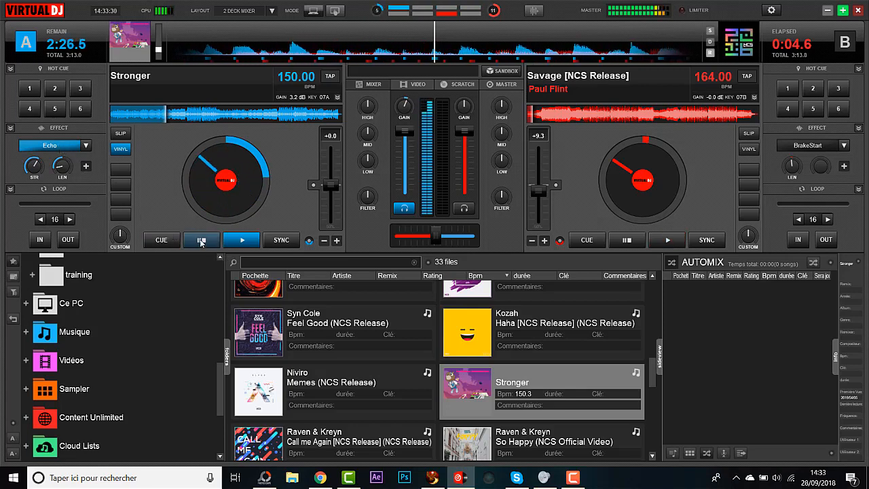
Play Stronger on deck A, switch Echo on for a few seconds and off again, and pause the track.
{"action": "left_click", "coordinate": [230, 240]}
{"action": "left_click", "coordinate": [228, 241]}
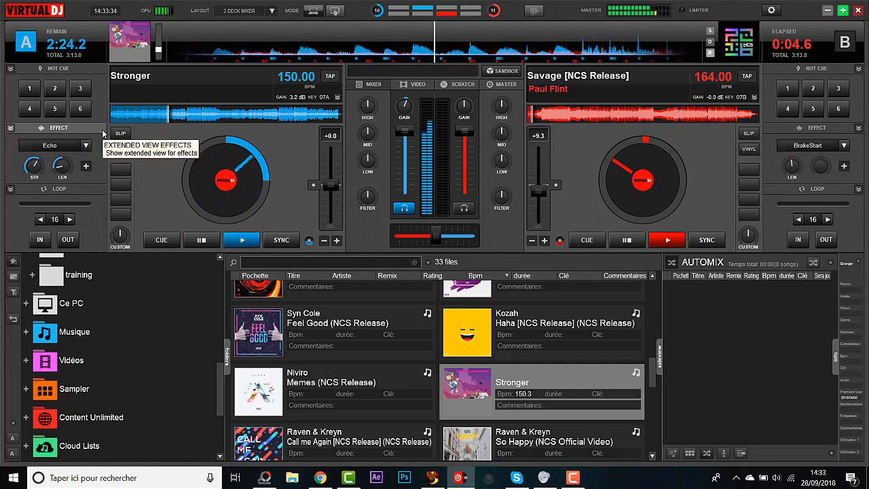
{"action": "left_click", "coordinate": [61, 147]}
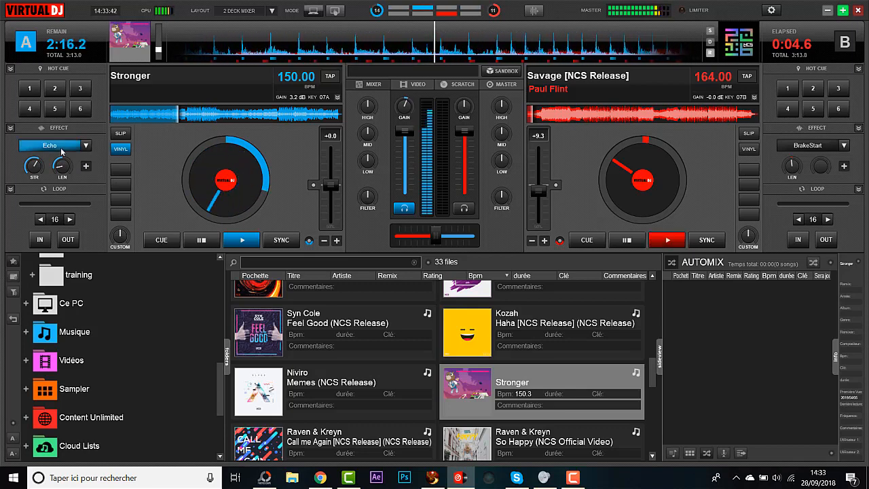
{"action": "left_click", "coordinate": [61, 146]}
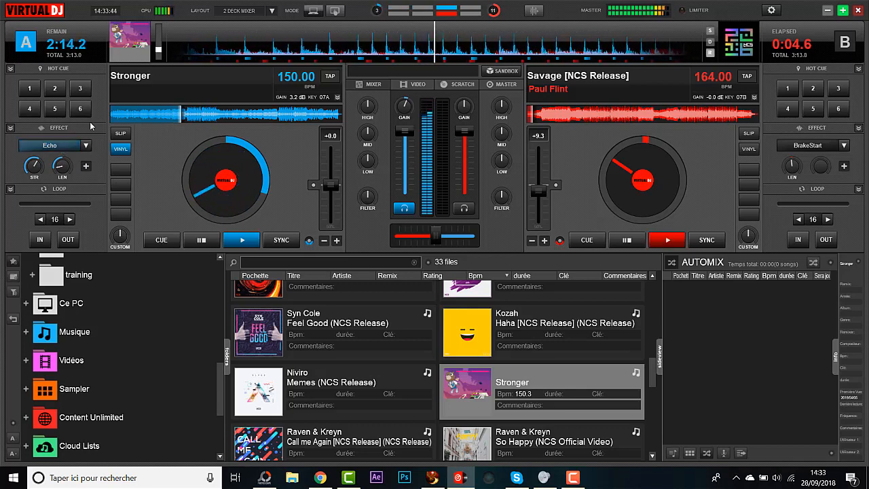
{"action": "left_click", "coordinate": [201, 239]}
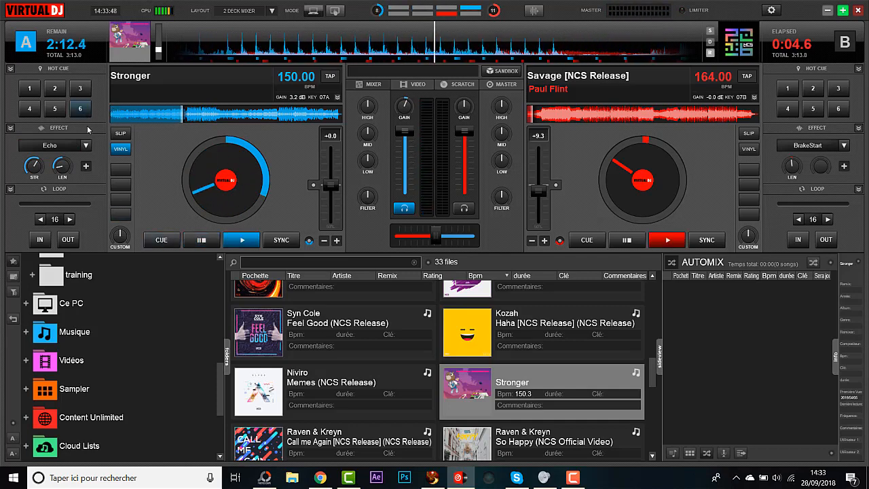
Select Flanger as deck A's sound effect.
{"action": "left_click", "coordinate": [86, 146]}
{"action": "left_click", "coordinate": [70, 147]}
{"action": "left_click", "coordinate": [71, 147]}
{"action": "left_click", "coordinate": [71, 147]}
{"action": "left_click", "coordinate": [70, 147]}
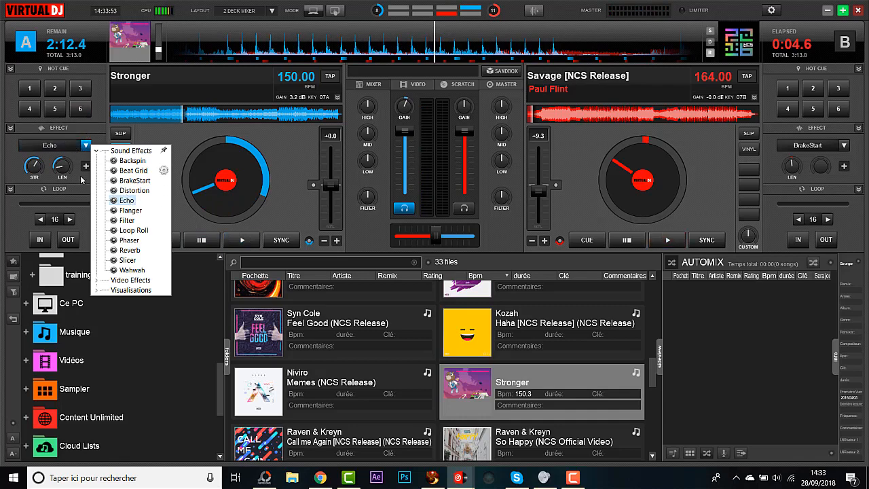
{"action": "left_click", "coordinate": [131, 211]}
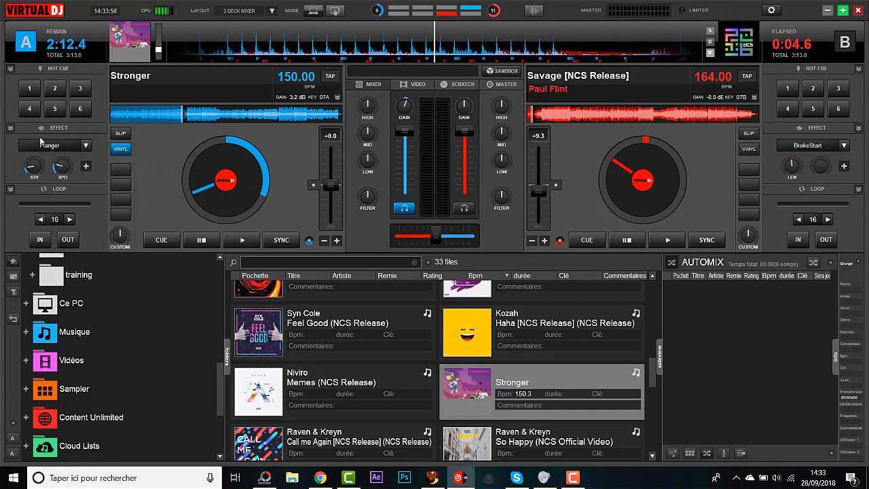
Return Stronger to its beginning, replace it on deck A with Haha [NCS Release], and play the new track.
{"action": "left_click", "coordinate": [113, 115]}
{"action": "left_click_drag", "start_coordinate": [113, 117], "coordinate": [111, 117]}
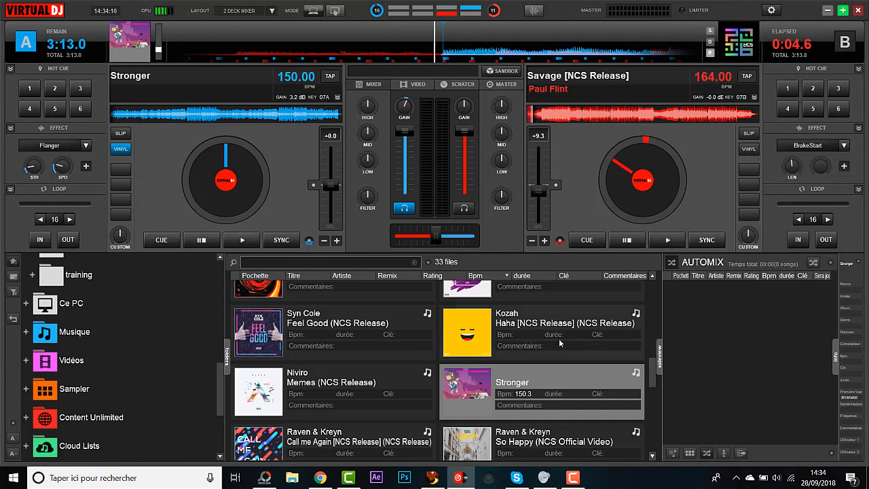
{"action": "left_click_drag", "start_coordinate": [500, 319], "coordinate": [224, 144]}
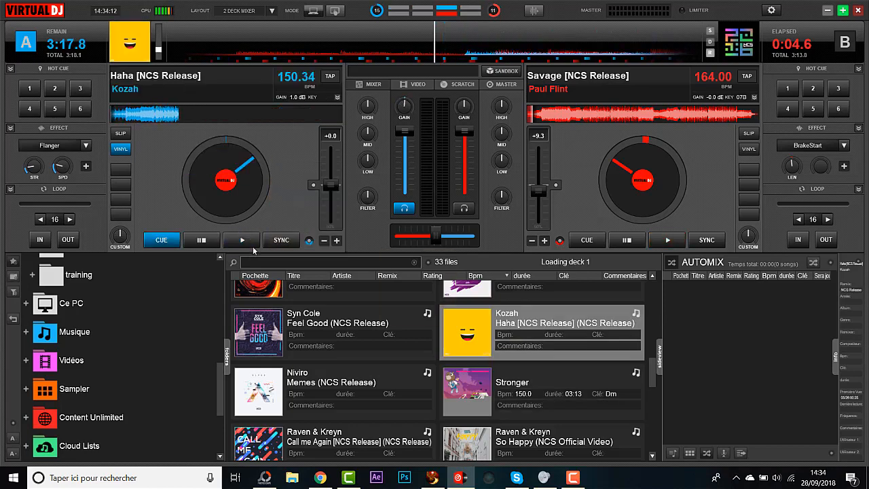
{"action": "key", "text": "space"}
Activate Flanger on deck A with raised strength and speed, switch it off and on repeatedly during playback, and pause Haha with it off.
{"action": "left_click", "coordinate": [50, 146]}
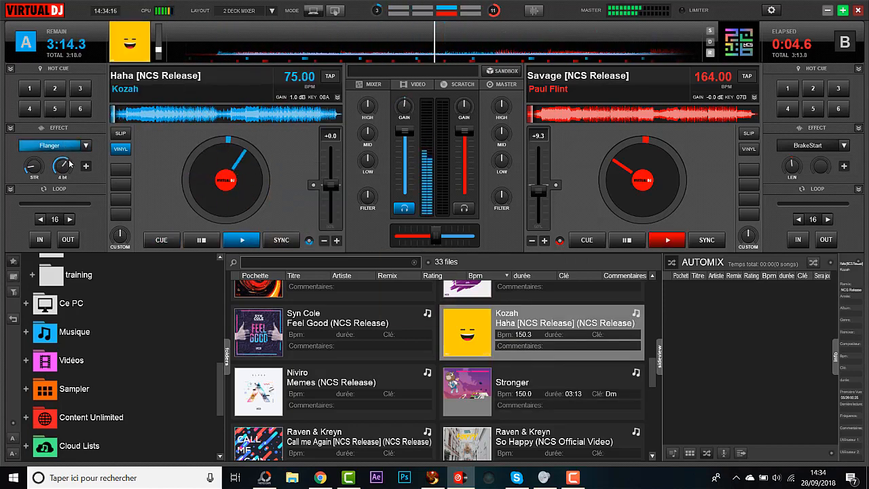
{"action": "left_click_drag", "start_coordinate": [29, 164], "coordinate": [41, 165]}
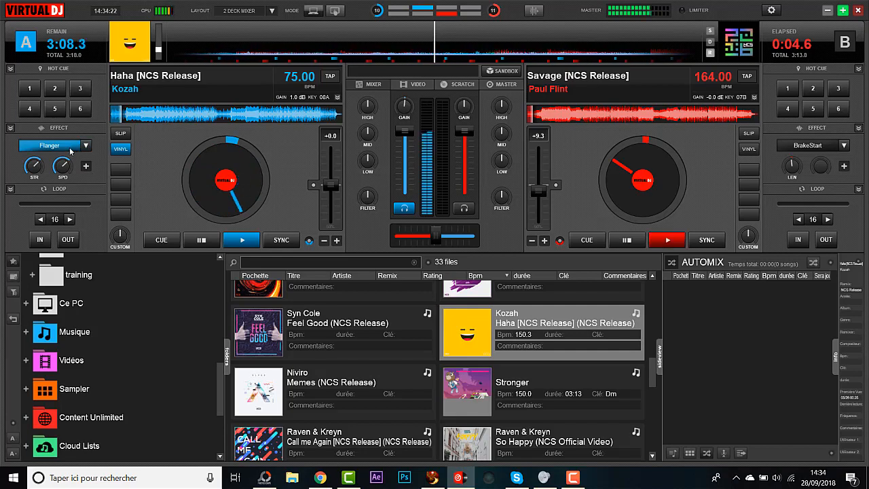
{"action": "left_click", "coordinate": [70, 149]}
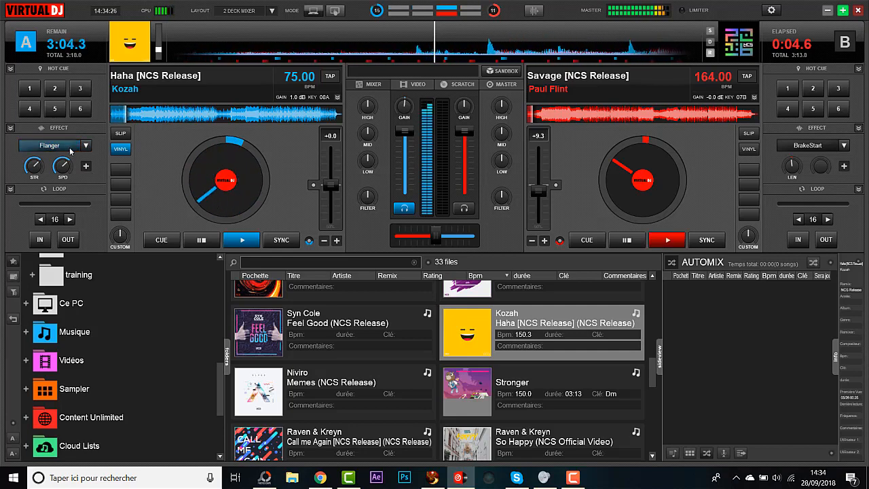
{"action": "left_click", "coordinate": [70, 149]}
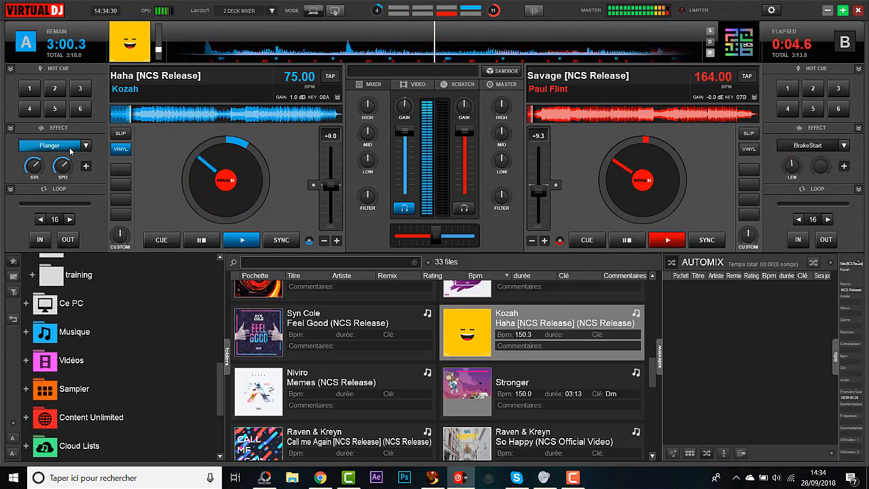
{"action": "left_click", "coordinate": [70, 149]}
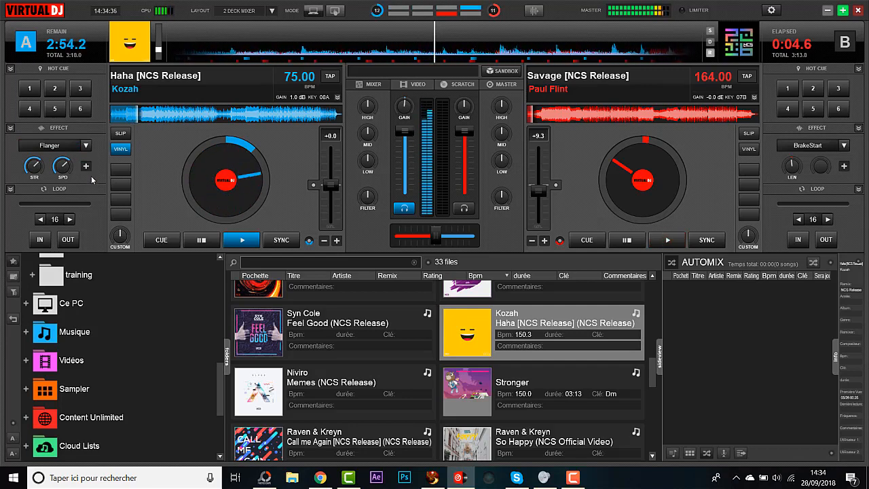
{"action": "left_click", "coordinate": [66, 151]}
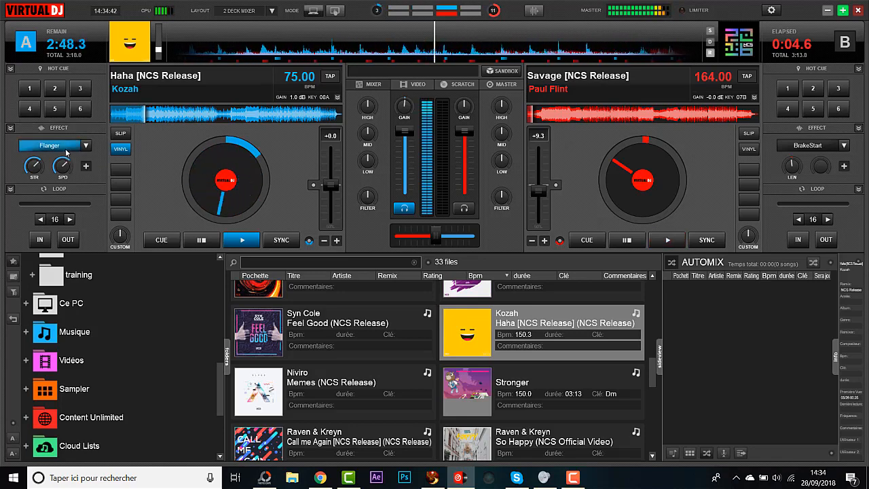
{"action": "left_click", "coordinate": [66, 151]}
{"action": "left_click", "coordinate": [196, 241]}
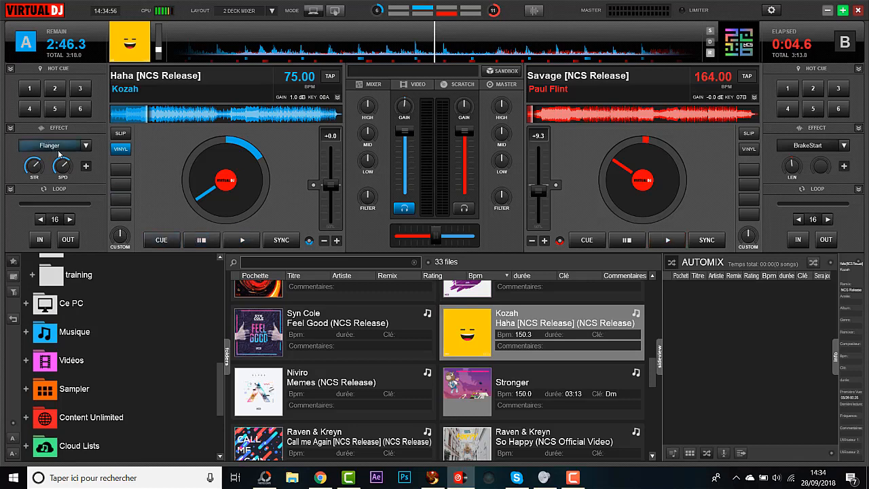
Select Filter as deck A's effect and activate it while Haha plays.
{"action": "left_click", "coordinate": [84, 149]}
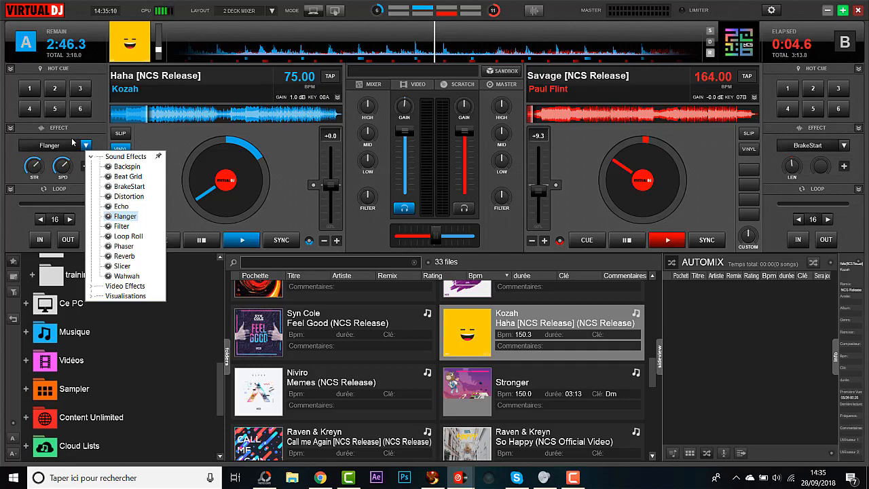
{"action": "left_click", "coordinate": [121, 227]}
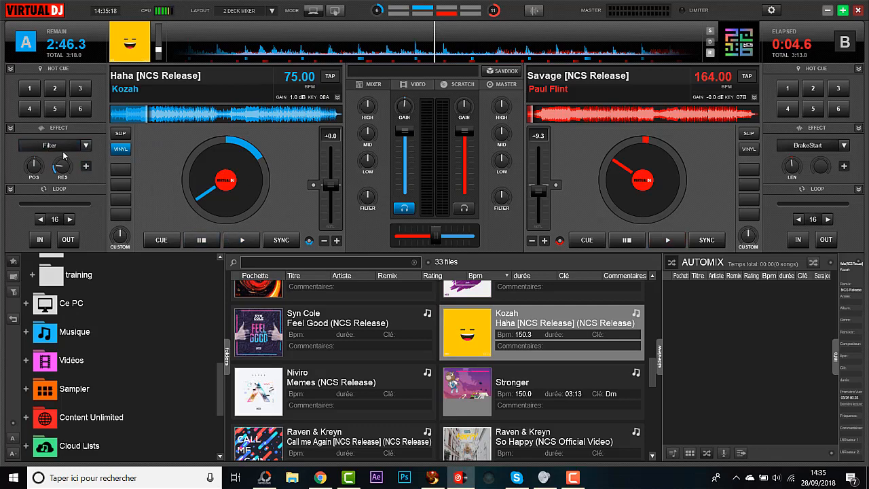
{"action": "left_click", "coordinate": [242, 241]}
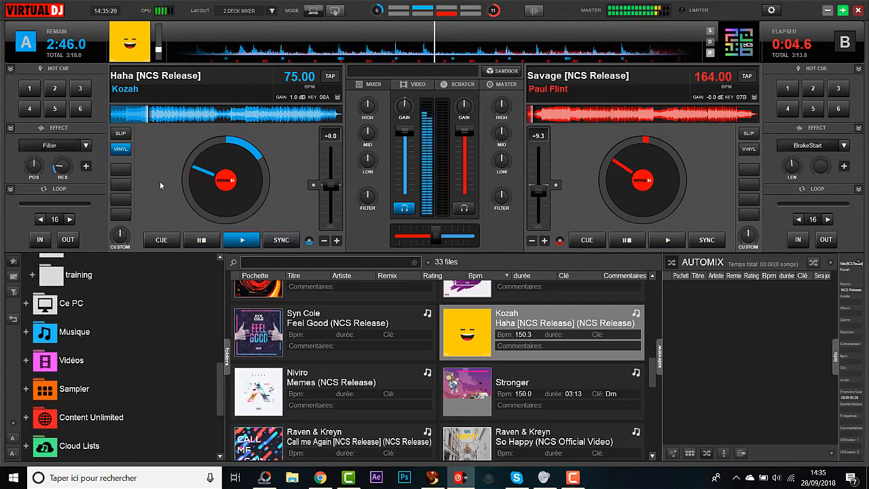
{"action": "left_click", "coordinate": [40, 145]}
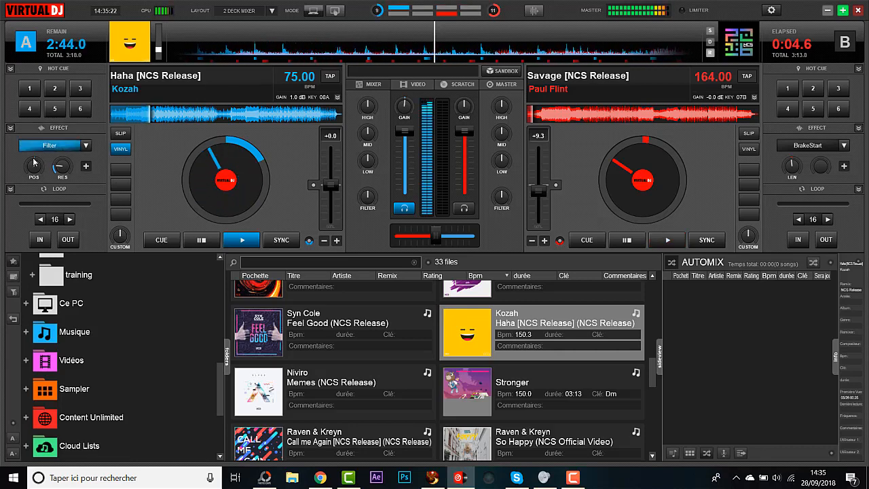
Sweep the Filter effect's position to its high and low sides, pause deck A, and deactivate Filter.
{"action": "mouse_move", "coordinate": [35, 167]}
{"action": "left_mouse_down"}
{"action": "mouse_move", "coordinate": [28, 176]}
{"action": "mouse_move", "coordinate": [32, 165]}
{"action": "mouse_move", "coordinate": [43, 169]}
{"action": "left_mouse_up"}
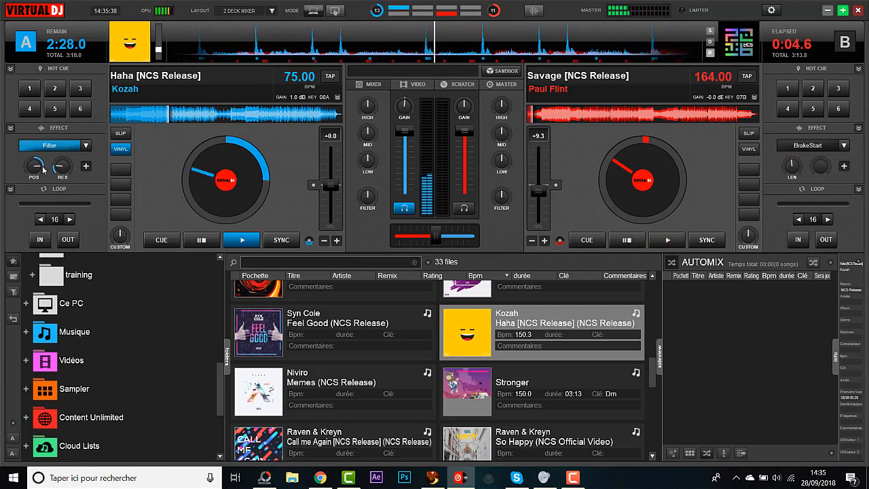
{"action": "left_click_drag", "start_coordinate": [43, 169], "coordinate": [24, 171]}
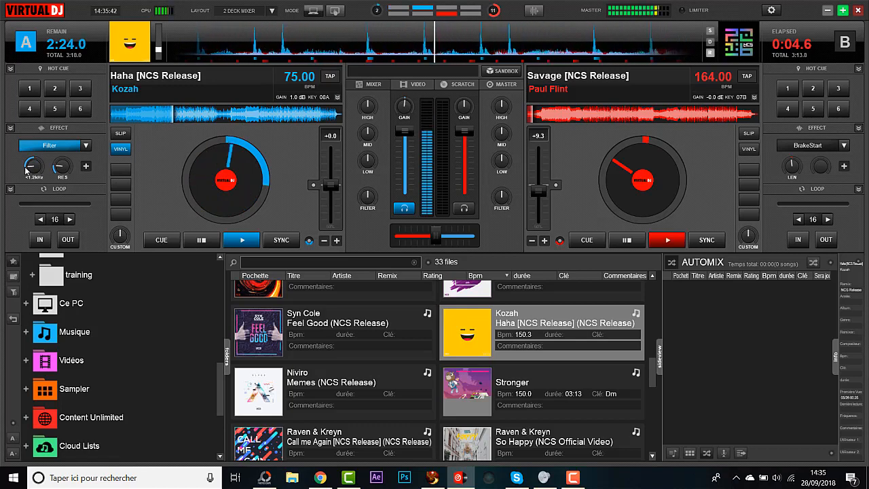
{"action": "left_click_drag", "start_coordinate": [25, 170], "coordinate": [28, 179]}
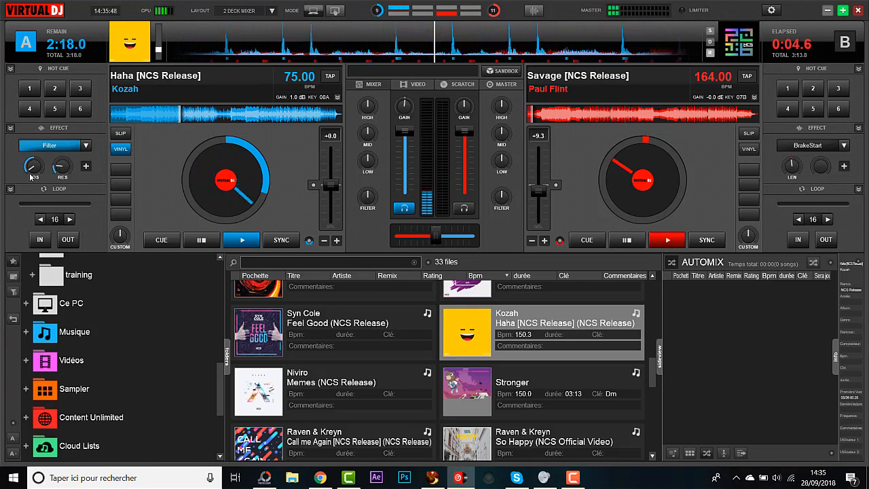
{"action": "left_click", "coordinate": [213, 233]}
{"action": "left_click", "coordinate": [69, 151]}
Select Loop Roll as deck A's effect, restart Haha from the beginning, and activate the effect.
{"action": "left_click", "coordinate": [85, 145]}
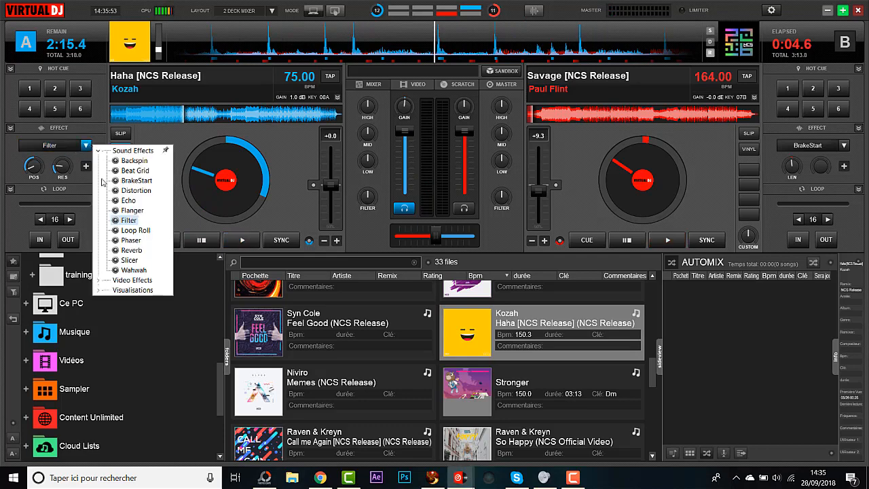
{"action": "left_click", "coordinate": [135, 231]}
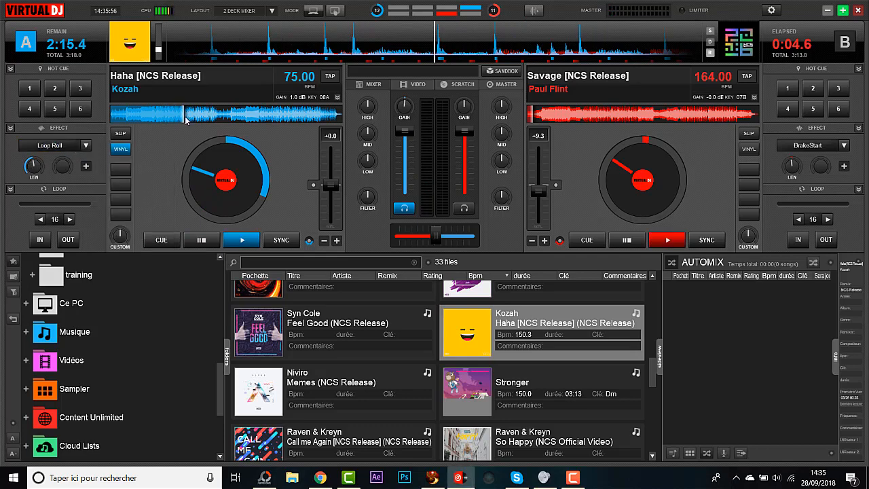
{"action": "left_click", "coordinate": [112, 115]}
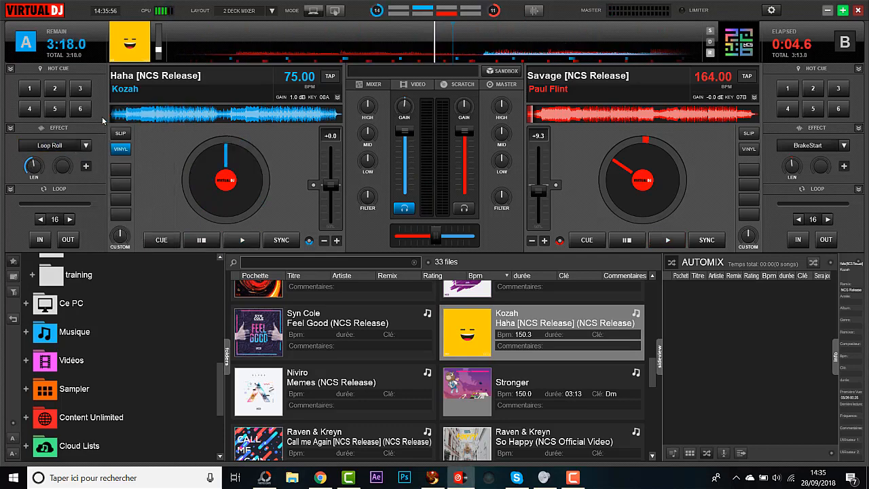
{"action": "left_click", "coordinate": [245, 243]}
{"action": "left_click", "coordinate": [58, 146]}
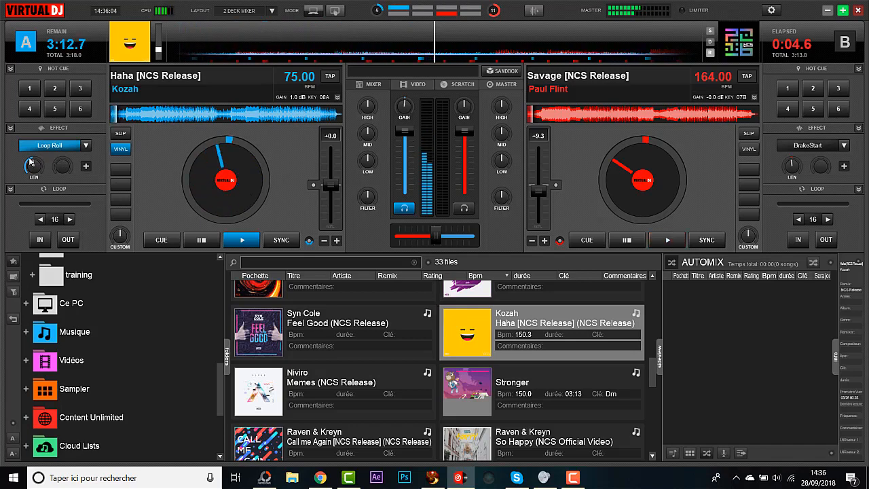
Increase Loop Roll's length on deck A during playback and deactivate the effect.
{"action": "scroll", "coordinate": [42, 165], "scroll_direction": "up", "scroll_amount": 1}
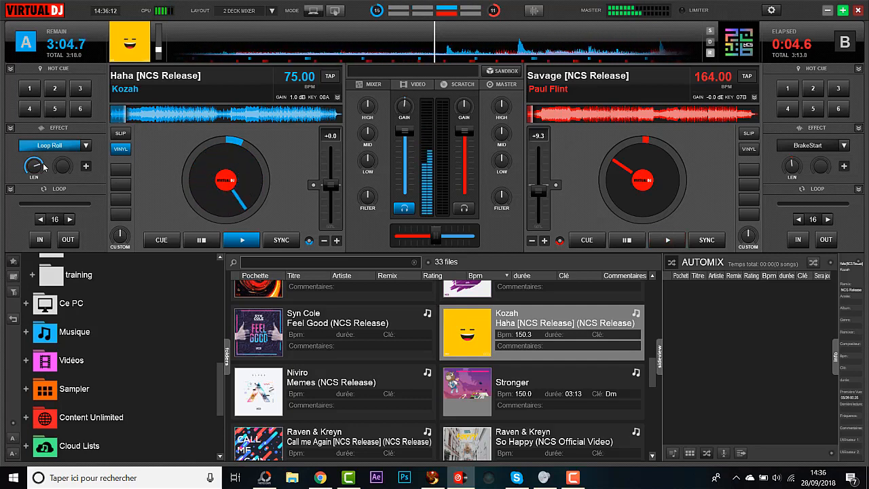
{"action": "left_click_drag", "start_coordinate": [45, 168], "coordinate": [47, 154]}
{"action": "left_click", "coordinate": [46, 147]}
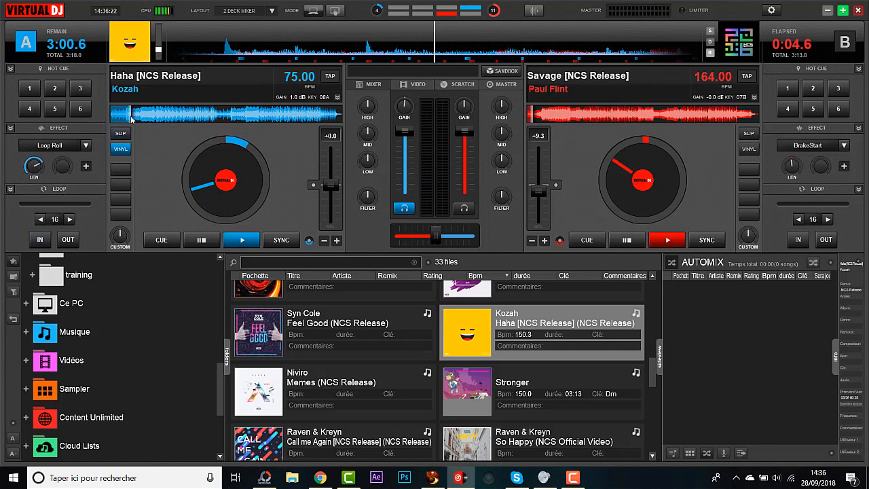
Move Haha to about 1:11 before its end and step deck A's loop length shorter and longer.
{"action": "left_click_drag", "start_coordinate": [132, 120], "coordinate": [258, 125]}
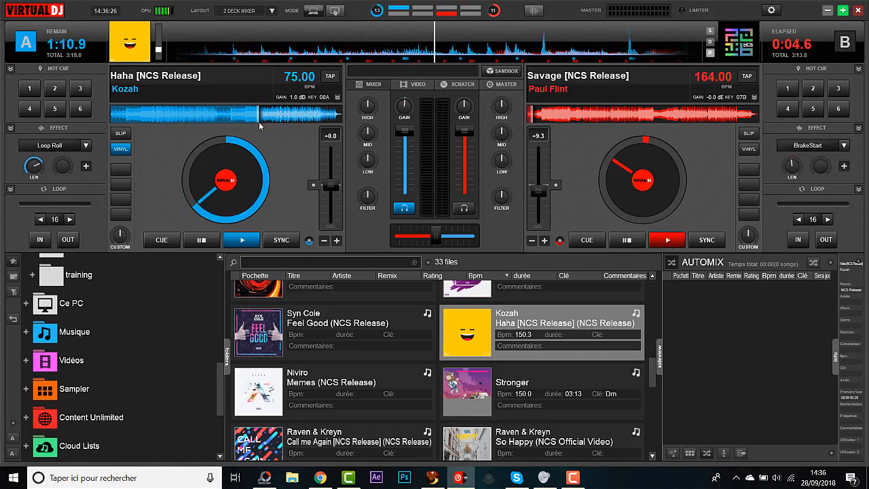
{"action": "left_click", "coordinate": [39, 219]}
{"action": "left_click", "coordinate": [39, 220]}
{"action": "left_click", "coordinate": [71, 220]}
{"action": "left_click", "coordinate": [42, 222]}
{"action": "left_click", "coordinate": [67, 223]}
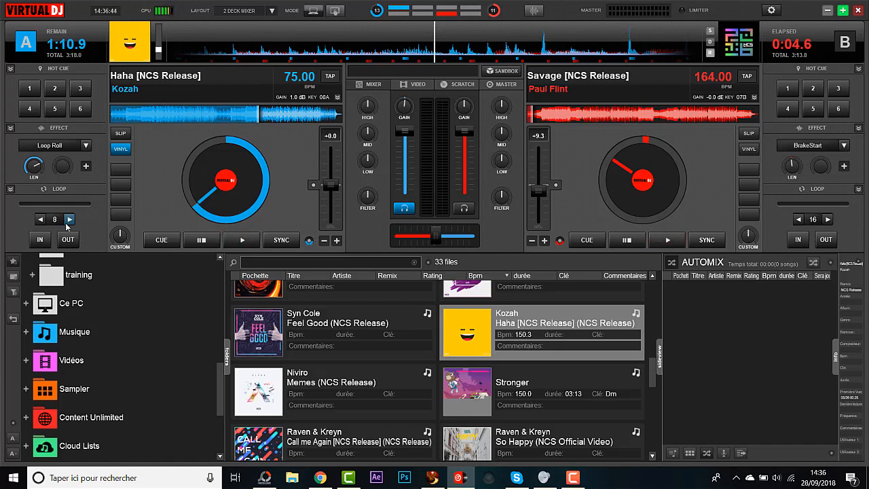
{"action": "left_click", "coordinate": [68, 220]}
{"action": "left_click", "coordinate": [69, 220]}
Play Haha on deck A, start a loop, and lengthen it to 8 beats.
{"action": "left_click", "coordinate": [239, 238]}
{"action": "left_click", "coordinate": [70, 241]}
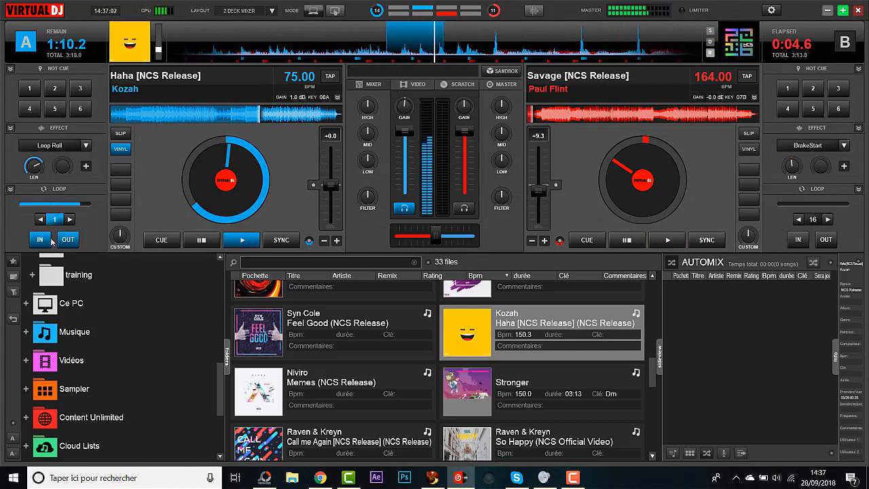
{"action": "left_click", "coordinate": [70, 219]}
{"action": "left_click", "coordinate": [70, 218]}
{"action": "left_click", "coordinate": [71, 218]}
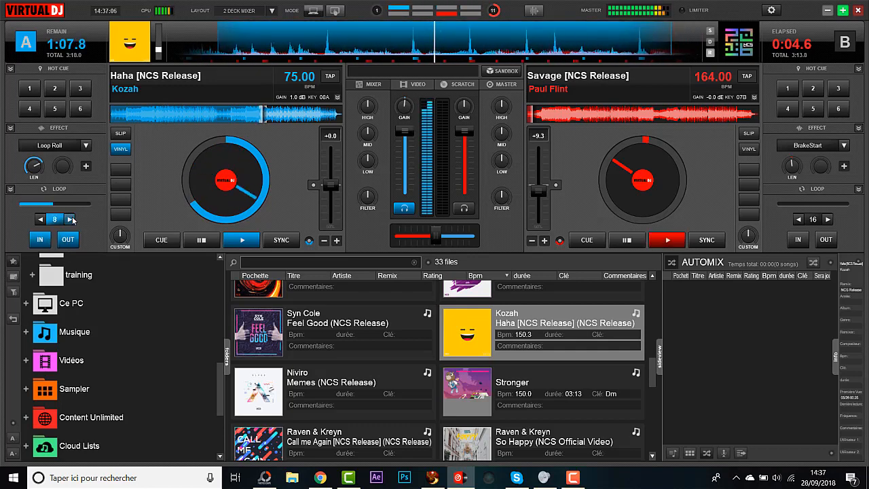
Skip Haha to about 0:15 before its end and shorten the loop to 4 beats.
{"action": "left_click", "coordinate": [324, 120]}
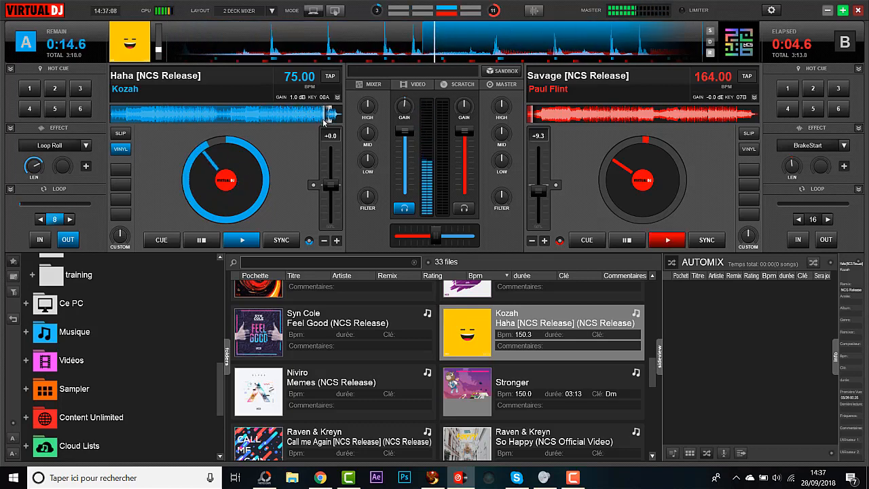
{"action": "left_click", "coordinate": [41, 219]}
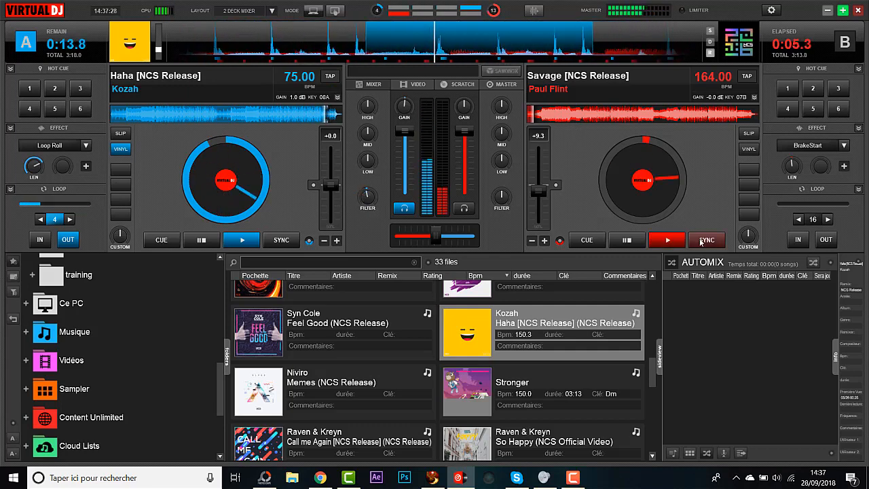
Reset deck B's pitch to +0.0 and lower the volume of both decks slightly.
{"action": "left_click", "coordinate": [555, 185]}
{"action": "mouse_move", "coordinate": [464, 131]}
{"action": "left_mouse_down"}
{"action": "mouse_move", "coordinate": [466, 160]}
{"action": "mouse_move", "coordinate": [465, 147]}
{"action": "left_mouse_up"}
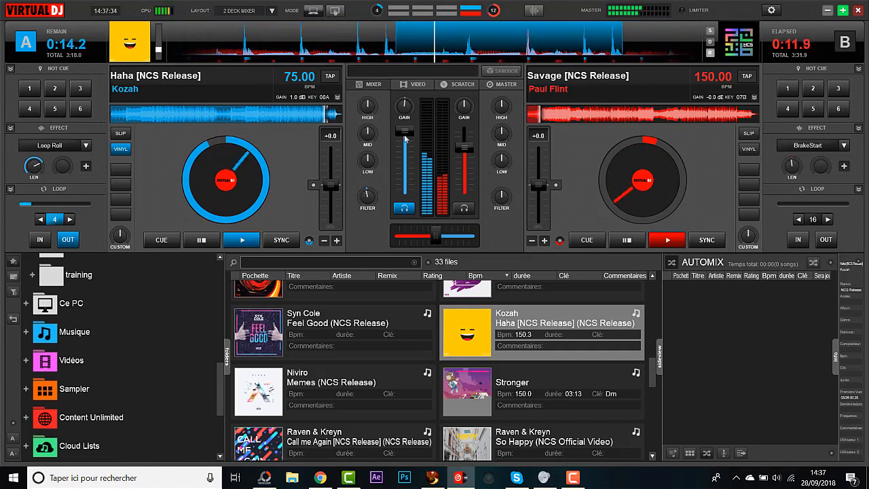
{"action": "left_click_drag", "start_coordinate": [401, 134], "coordinate": [407, 151]}
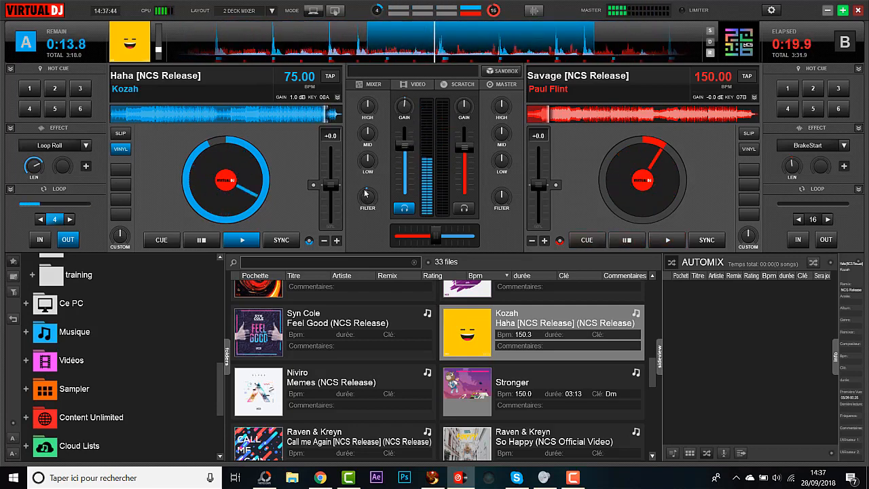
Turn down deck A's mixer filter to its low side and release the 4-beat loop.
{"action": "left_click_drag", "start_coordinate": [367, 197], "coordinate": [363, 201]}
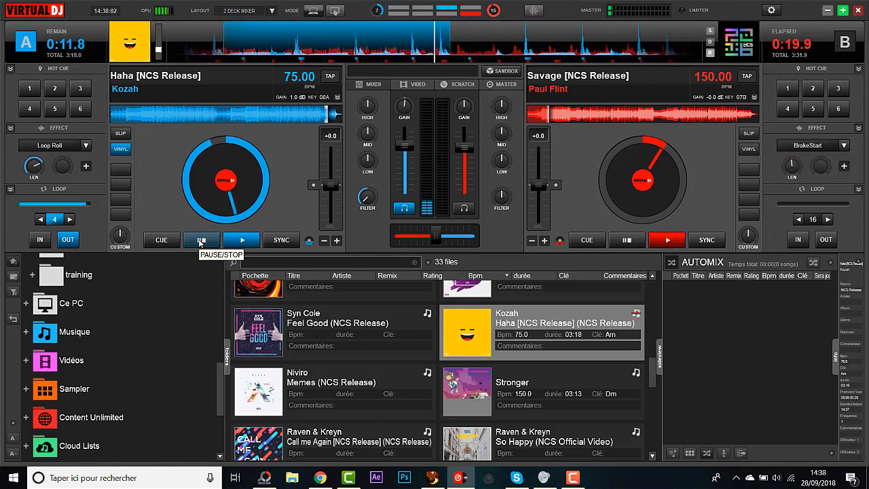
{"action": "left_click", "coordinate": [69, 239]}
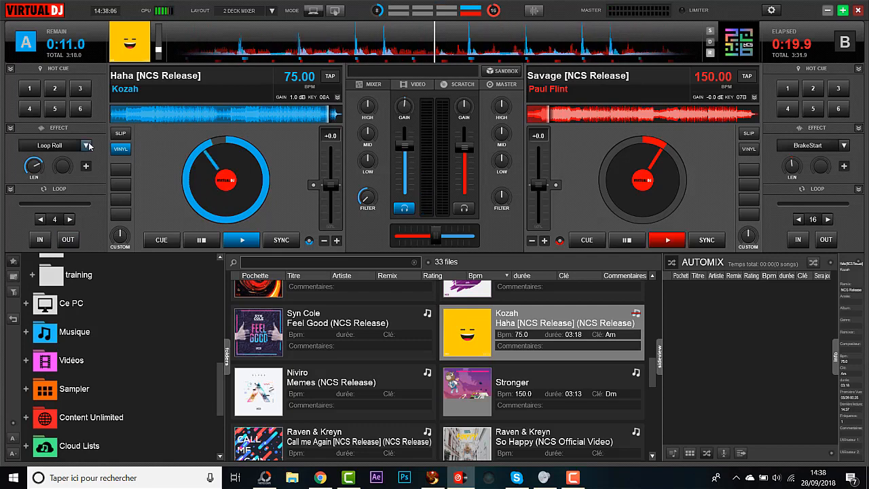
Select the Phaser effect on deck A and return the deck's mixer filter to neutral.
{"action": "left_click", "coordinate": [86, 145]}
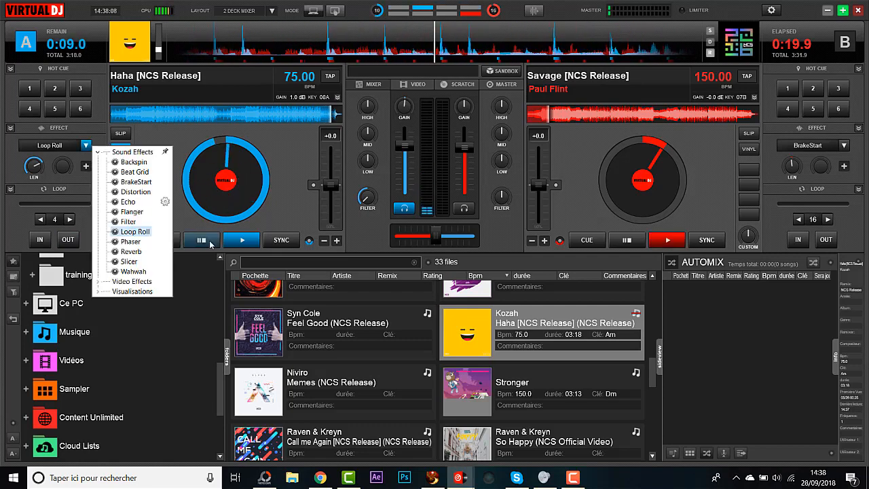
{"action": "left_click", "coordinate": [132, 242]}
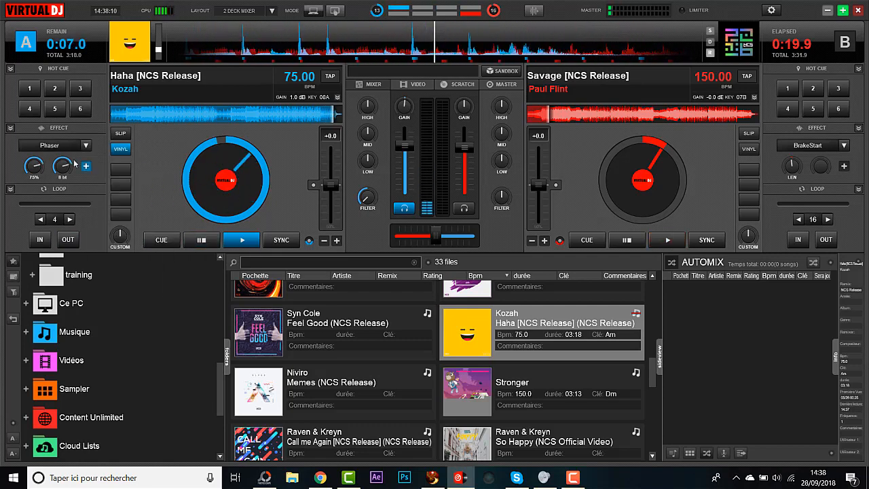
{"action": "left_click_drag", "start_coordinate": [366, 195], "coordinate": [366, 193]}
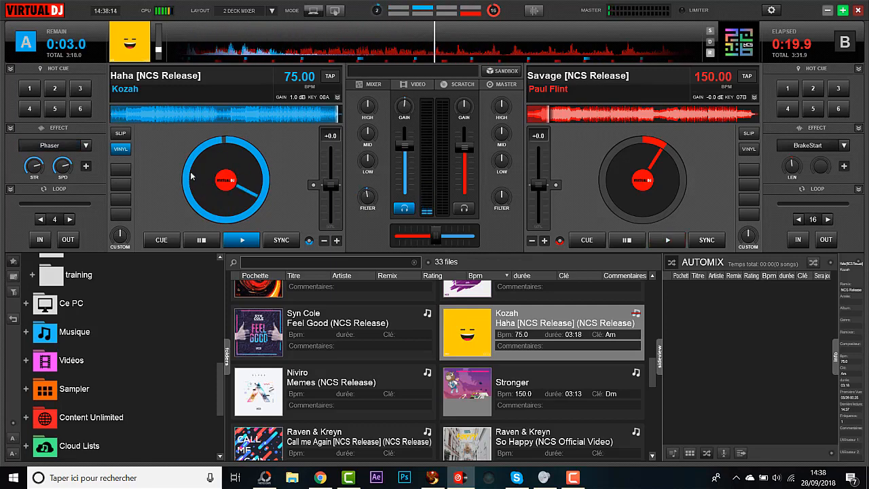
Pause Haha, load Feel Good onto deck A in its place and play it.
{"action": "left_click", "coordinate": [200, 242]}
{"action": "left_click_drag", "start_coordinate": [343, 330], "coordinate": [222, 161]}
{"action": "left_click", "coordinate": [242, 240]}
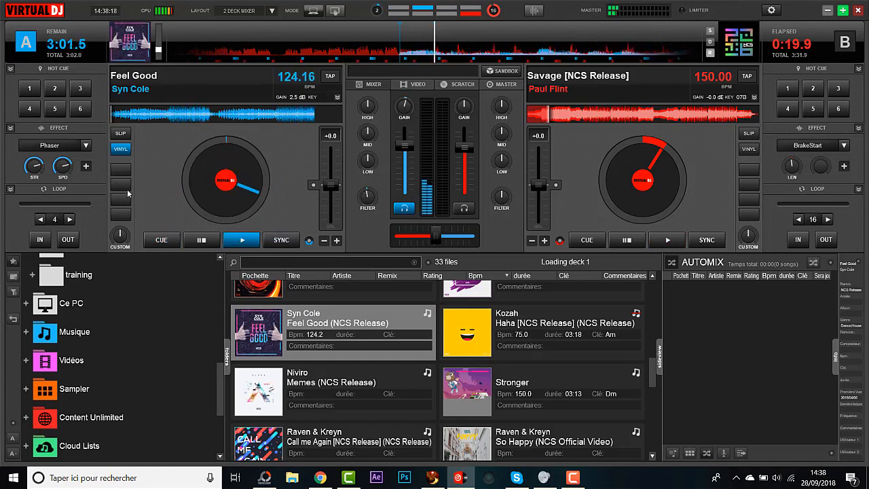
Activate deck A's Phaser, reduce its strength slightly, and switch the effect off and on again for comparison.
{"action": "left_click", "coordinate": [60, 145]}
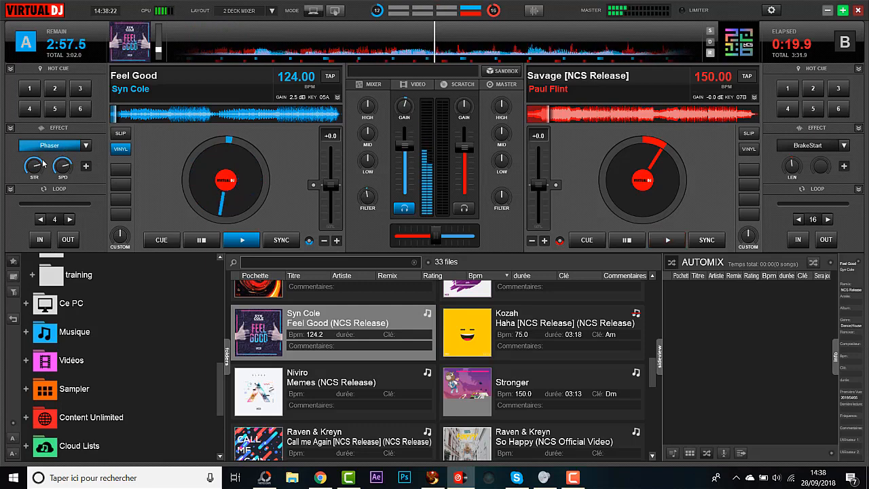
{"action": "mouse_move", "coordinate": [42, 165]}
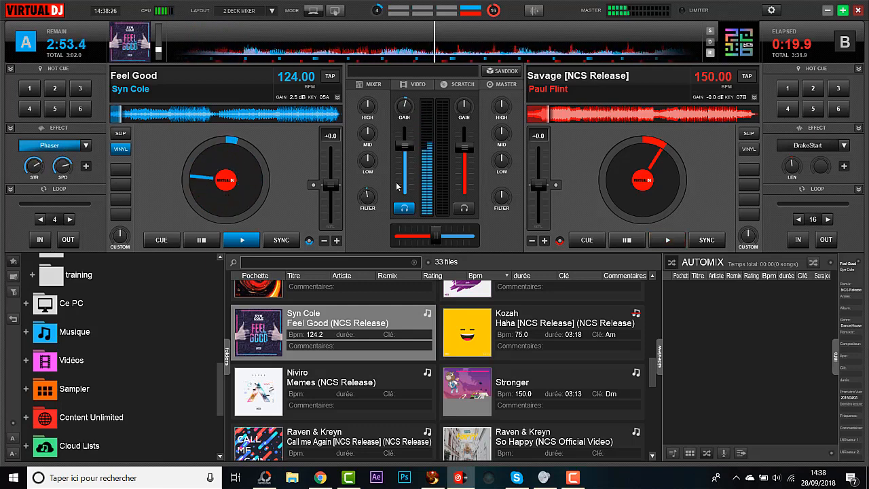
{"action": "mouse_move", "coordinate": [366, 193]}
{"action": "mouse_move", "coordinate": [366, 193]}
{"action": "left_mouse_down"}
{"action": "mouse_move", "coordinate": [364, 204]}
{"action": "mouse_move", "coordinate": [367, 195]}
{"action": "left_mouse_up"}
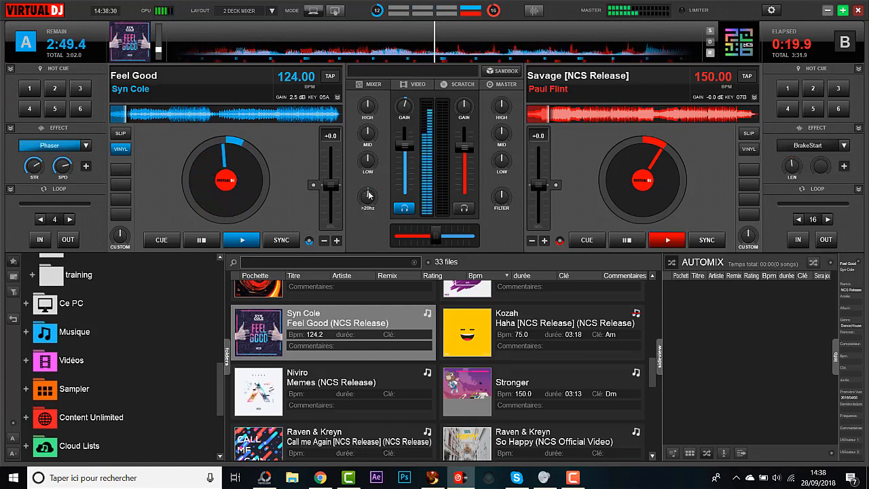
{"action": "left_click", "coordinate": [60, 146]}
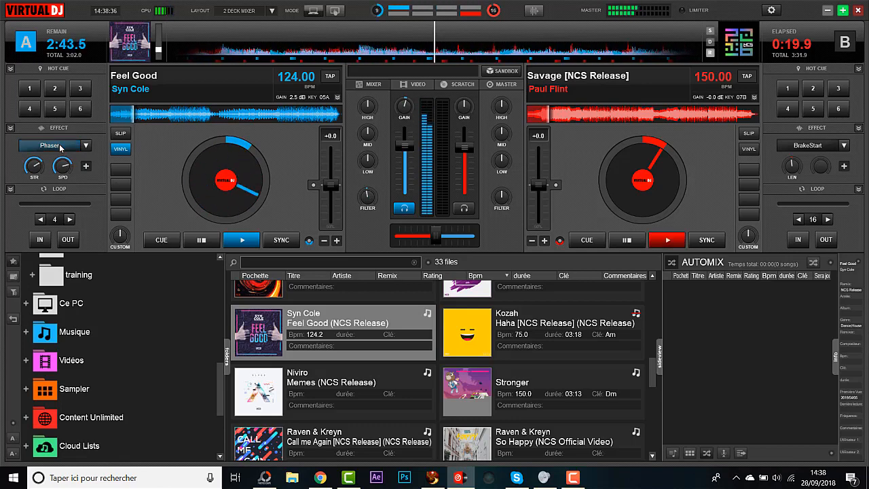
{"action": "left_click", "coordinate": [60, 146]}
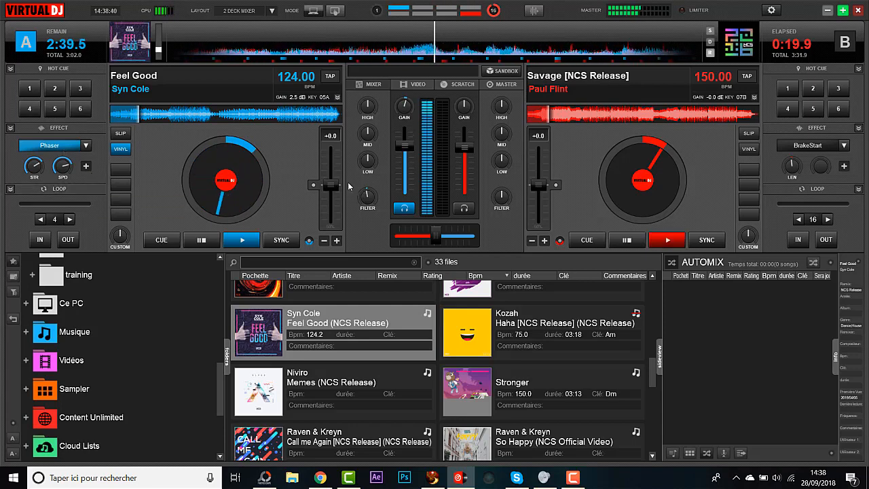
Sweep deck A's mixer filter to its low side and back to neutral with the Phaser active.
{"action": "mouse_move", "coordinate": [364, 195]}
{"action": "scroll", "coordinate": [362, 200], "scroll_direction": "down", "scroll_amount": 3}
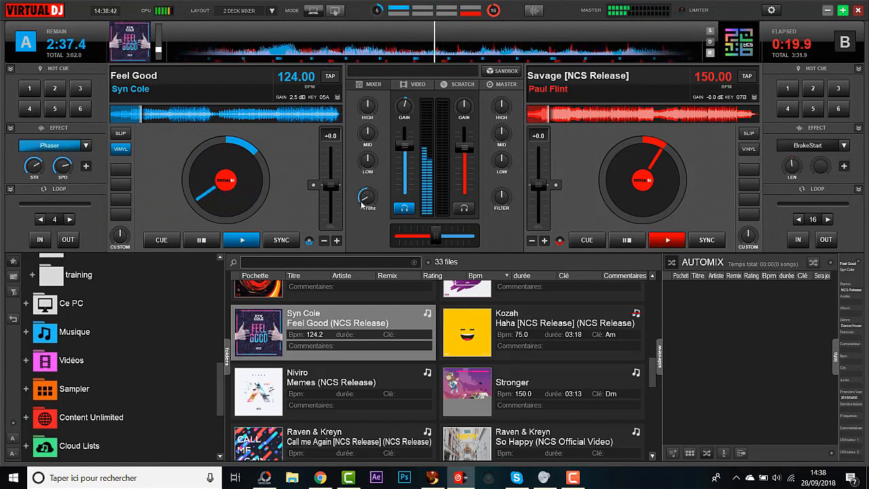
{"action": "scroll", "coordinate": [362, 200], "scroll_direction": "down", "scroll_amount": 2}
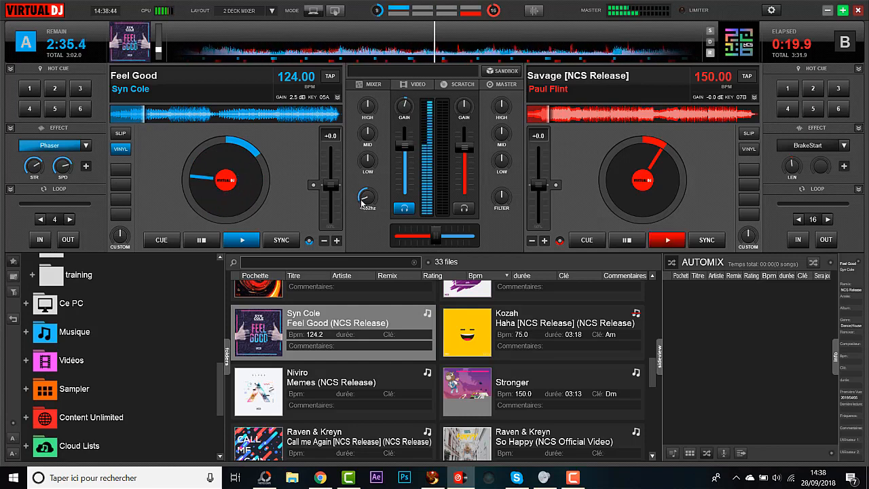
{"action": "scroll", "coordinate": [364, 197], "scroll_direction": "up", "scroll_amount": 10}
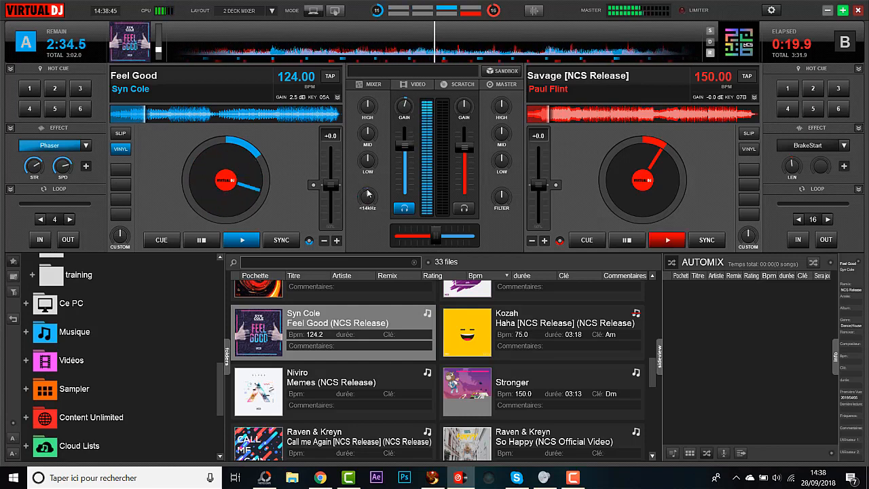
Switch deck A's Phaser off and back on to compare the sound with the filter at neutral.
{"action": "left_click", "coordinate": [72, 145]}
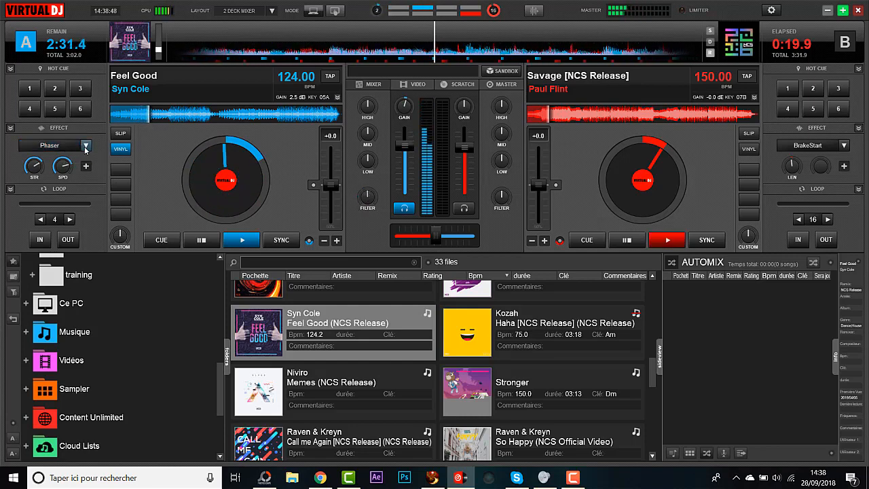
{"action": "left_click", "coordinate": [85, 145]}
{"action": "left_click", "coordinate": [85, 145]}
{"action": "left_click", "coordinate": [66, 145]}
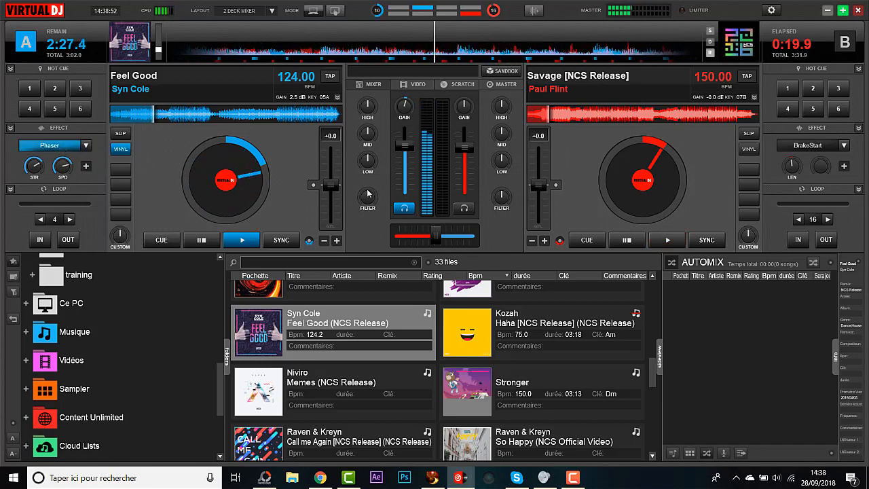
Turn deck A's mixer filter to its low side and set the Phaser's strength to 68%.
{"action": "mouse_move", "coordinate": [368, 194]}
{"action": "left_mouse_down"}
{"action": "mouse_move", "coordinate": [362, 202]}
{"action": "mouse_move", "coordinate": [364, 194]}
{"action": "left_mouse_up"}
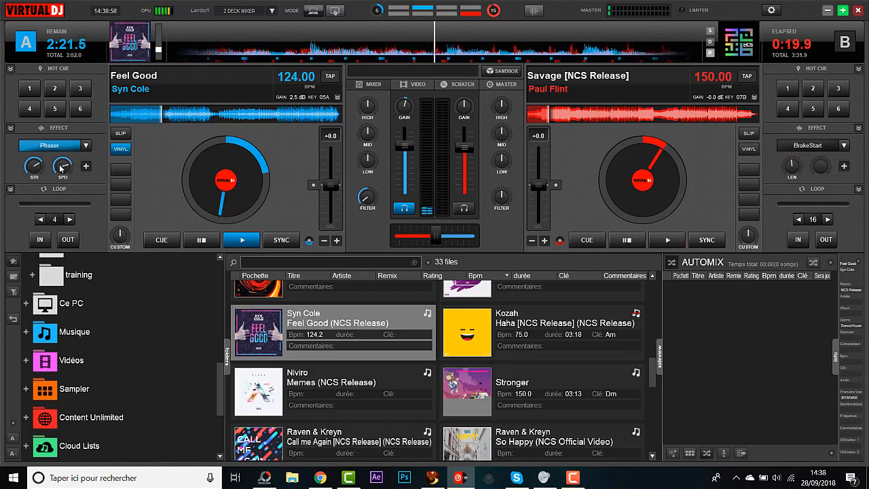
{"action": "left_click_drag", "start_coordinate": [34, 167], "coordinate": [24, 160]}
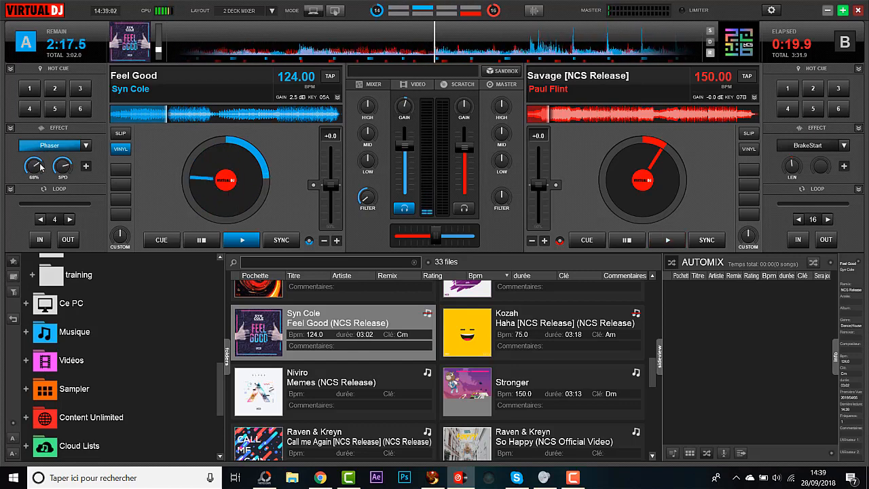
{"action": "left_click", "coordinate": [87, 146]}
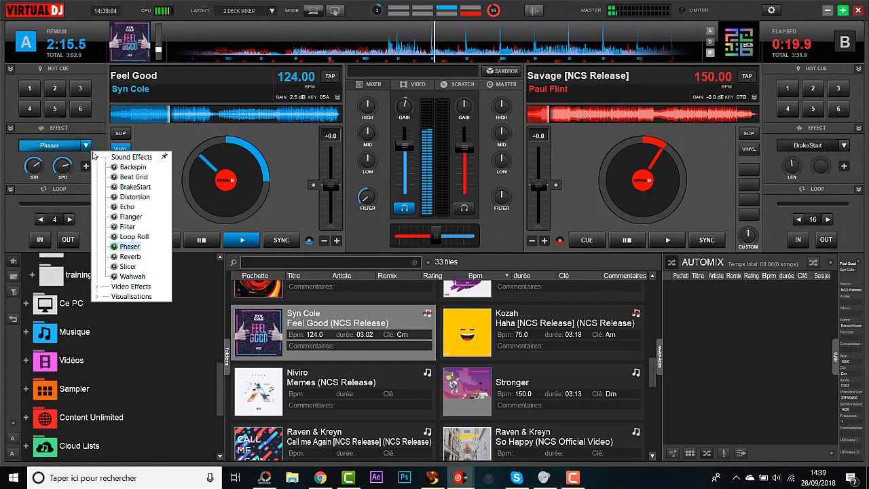
{"action": "left_click", "coordinate": [183, 130]}
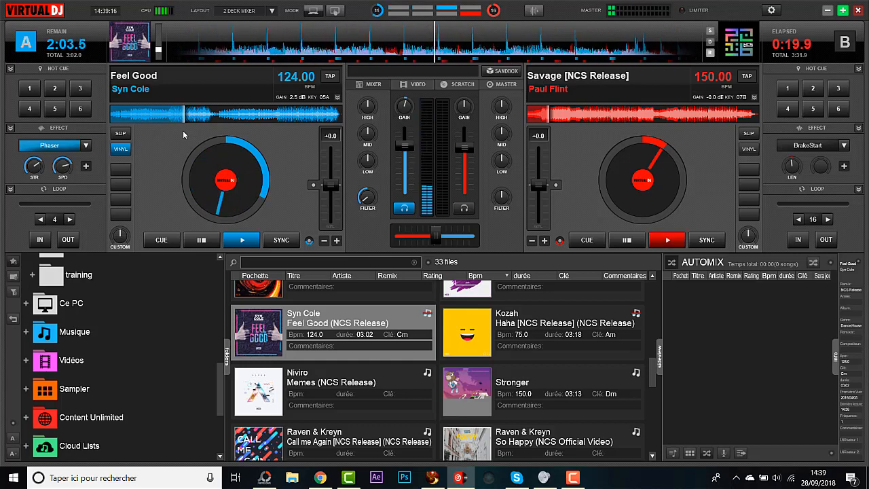
Replace the Phaser with Reverb on deck A, activate it and increase its size slightly.
{"action": "left_click", "coordinate": [39, 145]}
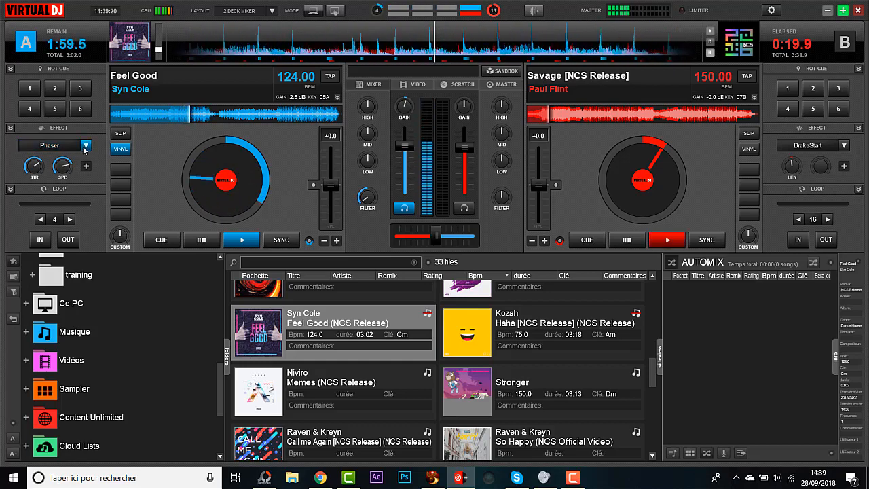
{"action": "left_click", "coordinate": [85, 146]}
{"action": "left_click", "coordinate": [126, 201]}
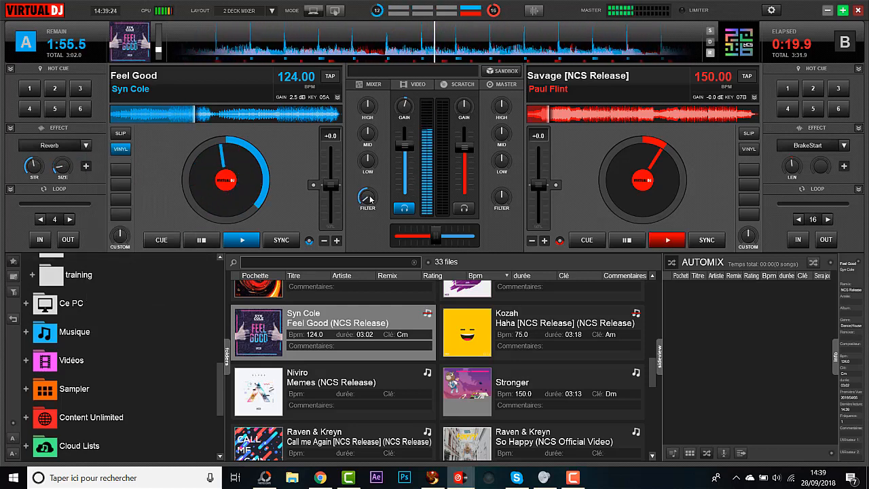
{"action": "left_click", "coordinate": [66, 146]}
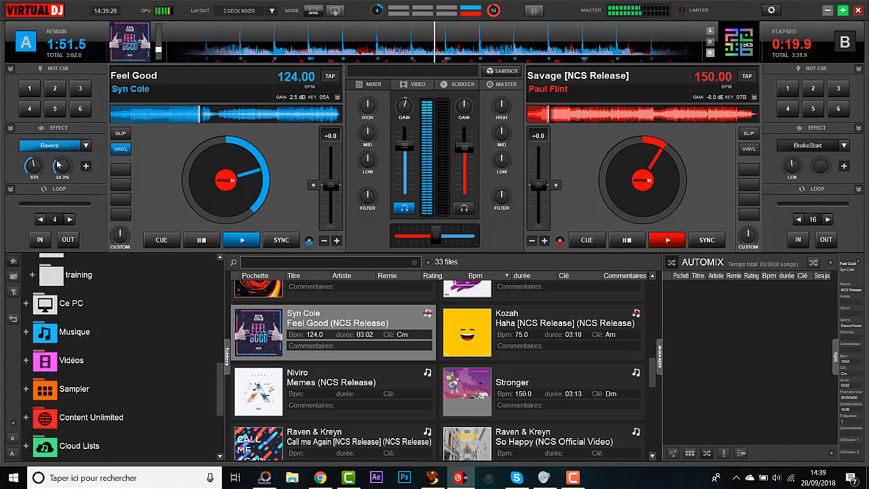
{"action": "left_click_drag", "start_coordinate": [60, 165], "coordinate": [63, 164]}
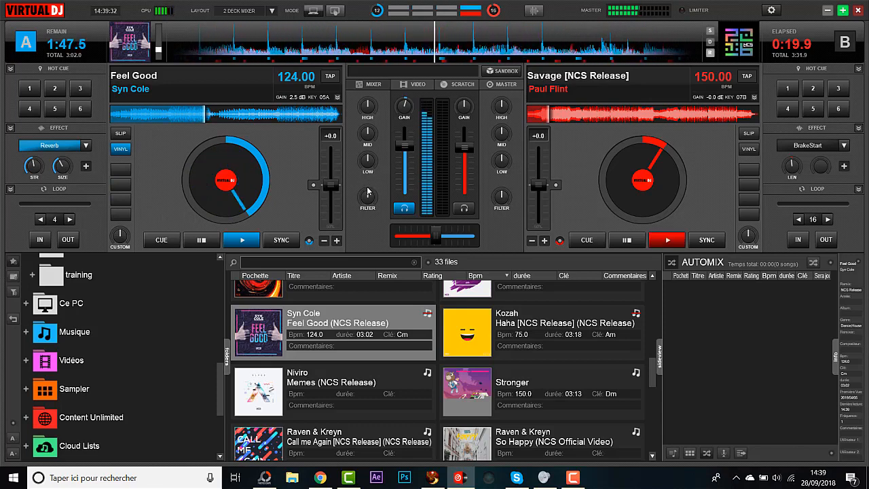
Turn deck A's mixer filter down and back to neutral with Reverb active, and skip Feel Good back to an earlier passage.
{"action": "left_click_drag", "start_coordinate": [360, 199], "coordinate": [361, 205]}
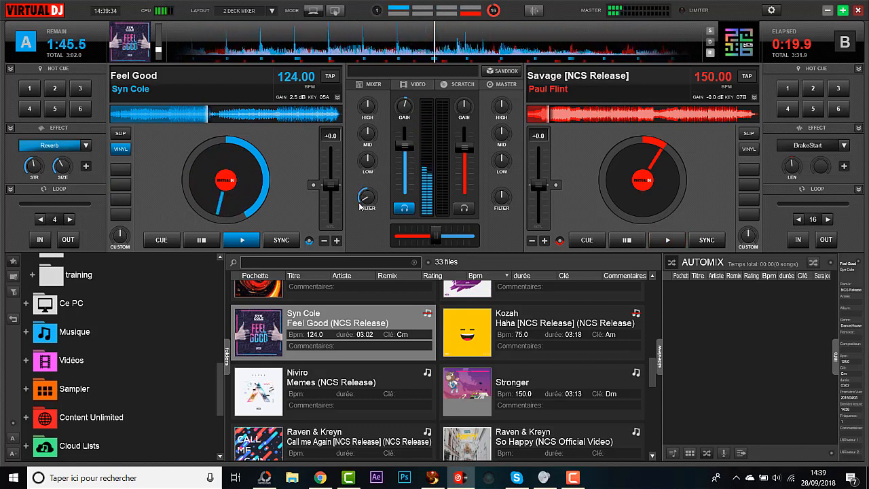
{"action": "left_click_drag", "start_coordinate": [360, 205], "coordinate": [359, 212]}
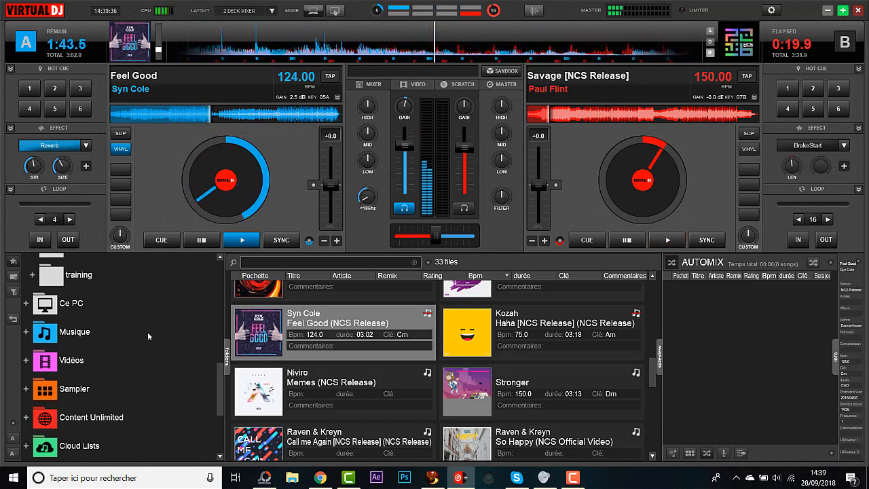
{"action": "left_click_drag", "start_coordinate": [365, 211], "coordinate": [361, 193]}
{"action": "double_click", "coordinate": [362, 193]}
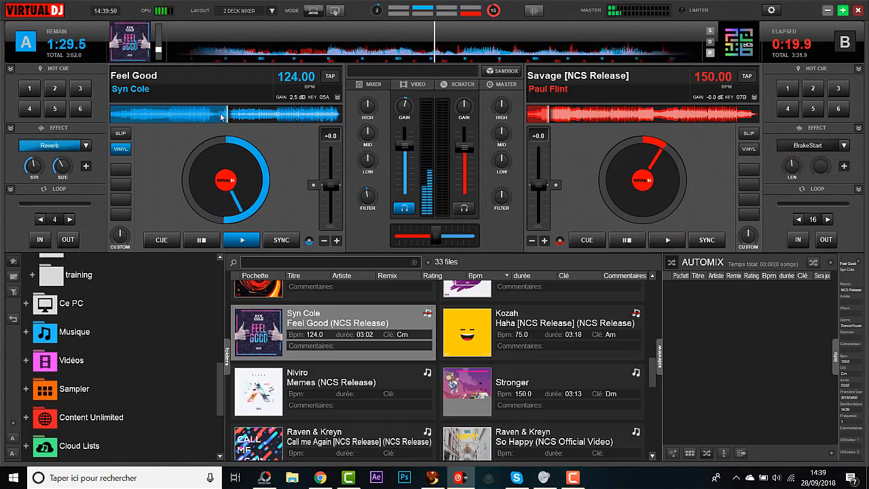
{"action": "left_click", "coordinate": [190, 119]}
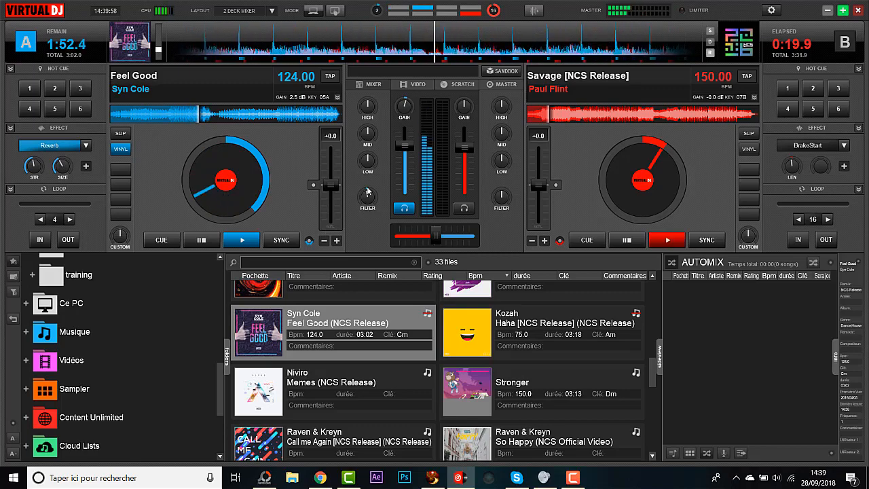
Turn deck A's mixer filter to its low side and switch the deck's effect from Reverb to Slicer.
{"action": "left_click_drag", "start_coordinate": [367, 196], "coordinate": [365, 204]}
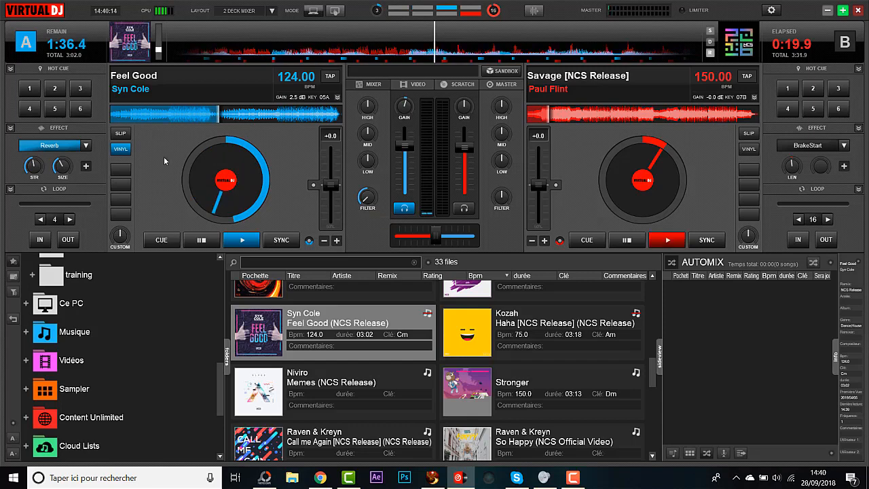
{"action": "left_click", "coordinate": [86, 145]}
{"action": "left_click", "coordinate": [123, 267]}
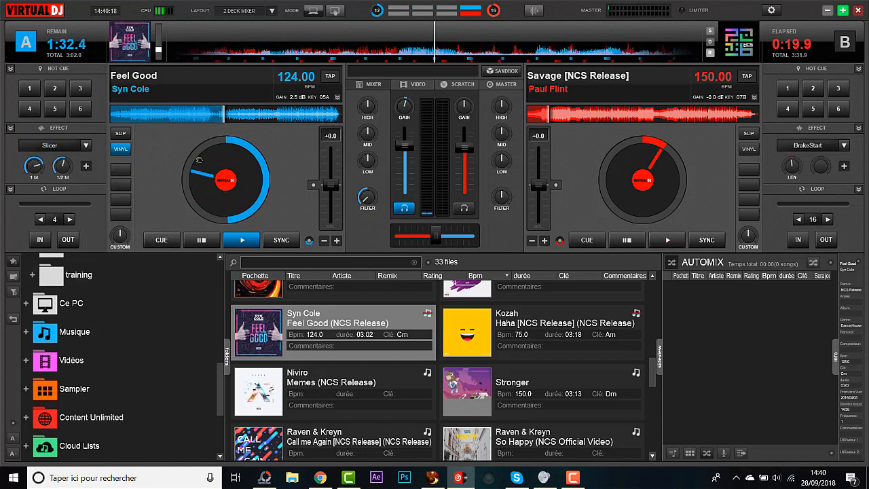
Reset deck A's mixer filter to neutral, activate the Slicer, and adjust its step and its length to 3/4 bt.
{"action": "double_click", "coordinate": [368, 196]}
{"action": "left_click", "coordinate": [49, 146]}
{"action": "left_click_drag", "start_coordinate": [39, 163], "coordinate": [74, 195]}
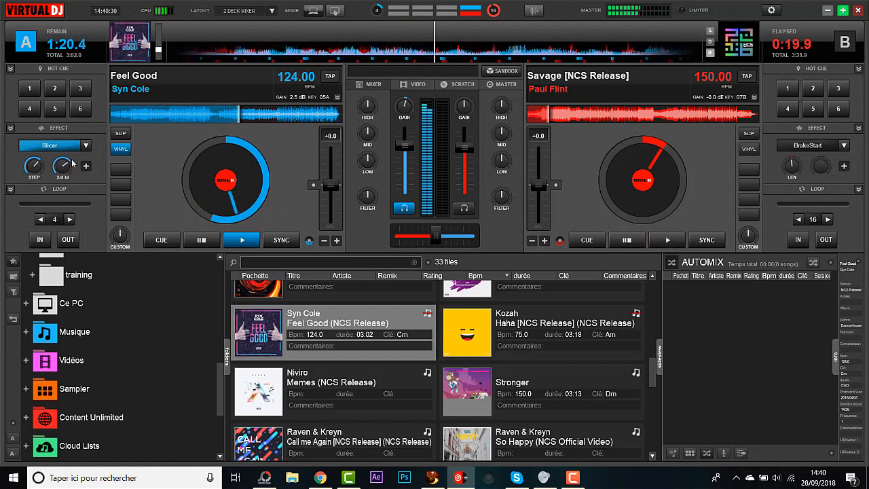
Skip Feel Good to about 0:55 before its end and demonstrate the Slicer by toggling it off and on and lowering the filter.
{"action": "left_click", "coordinate": [271, 118]}
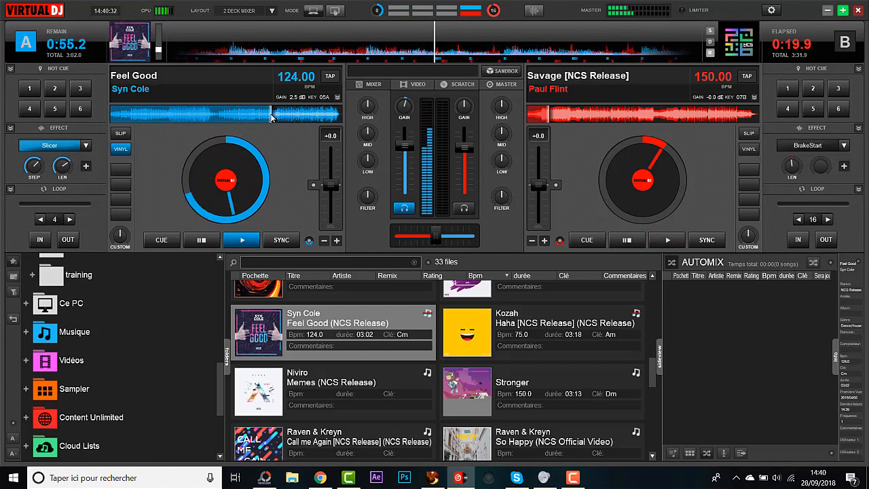
{"action": "left_click", "coordinate": [47, 147]}
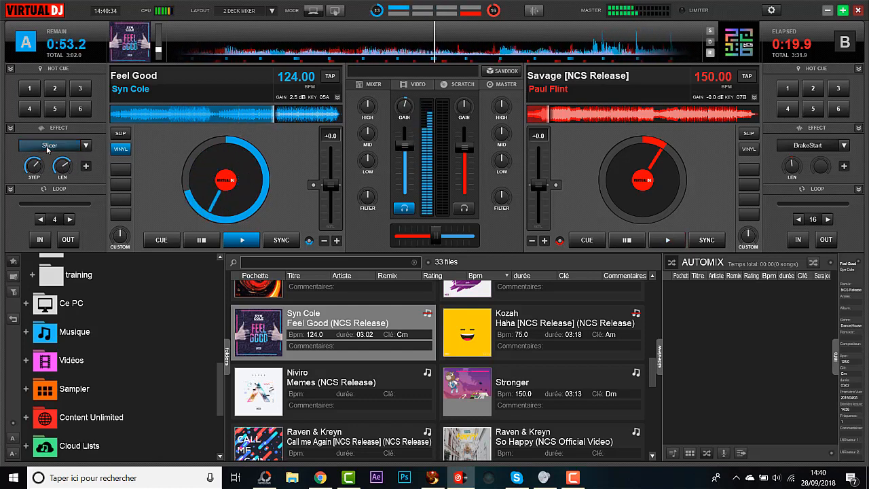
{"action": "left_click", "coordinate": [47, 147]}
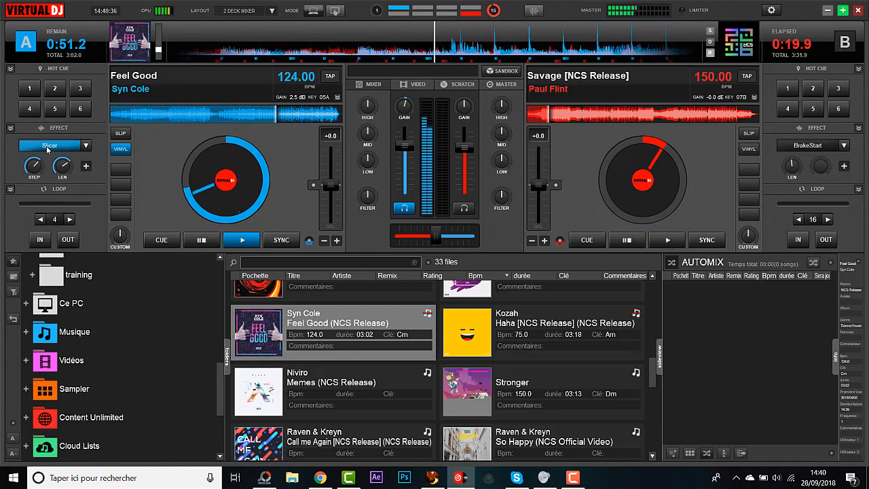
{"action": "left_click", "coordinate": [47, 147]}
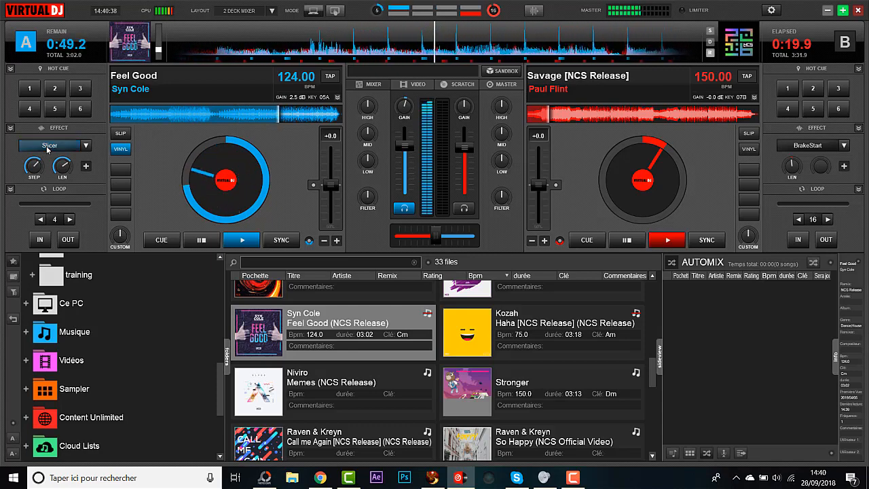
{"action": "left_click", "coordinate": [48, 147]}
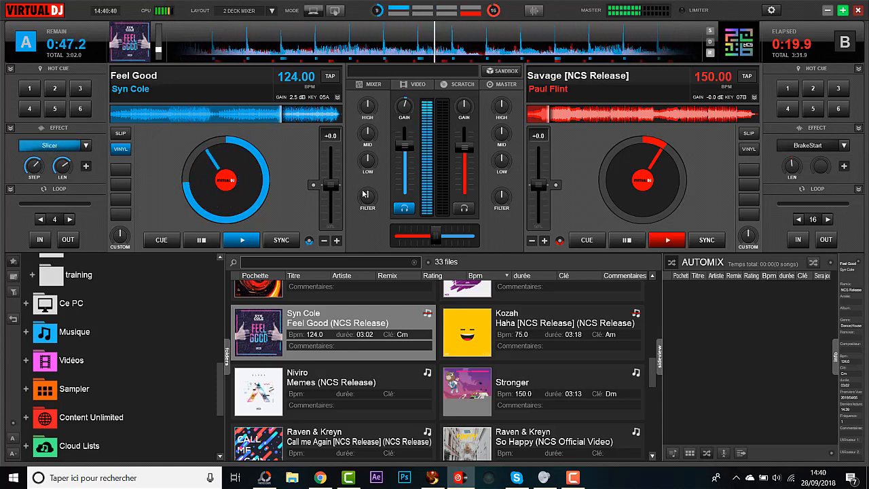
{"action": "left_click_drag", "start_coordinate": [366, 195], "coordinate": [364, 206]}
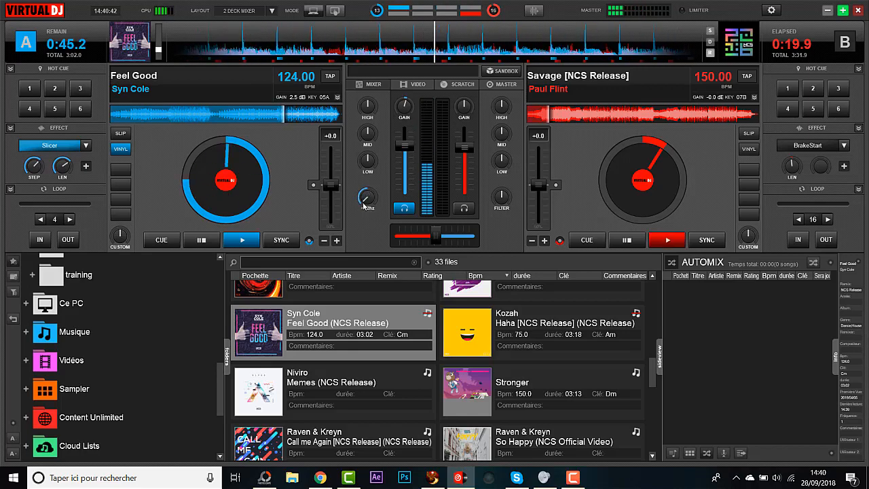
Turn off the Slicer on deck A and switch the deck's effect to Wahwah.
{"action": "left_click", "coordinate": [74, 146]}
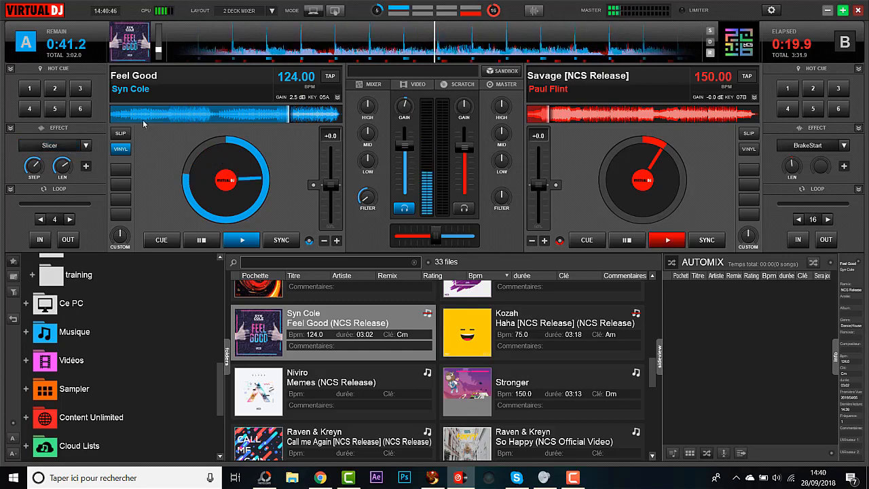
{"action": "left_click", "coordinate": [86, 146]}
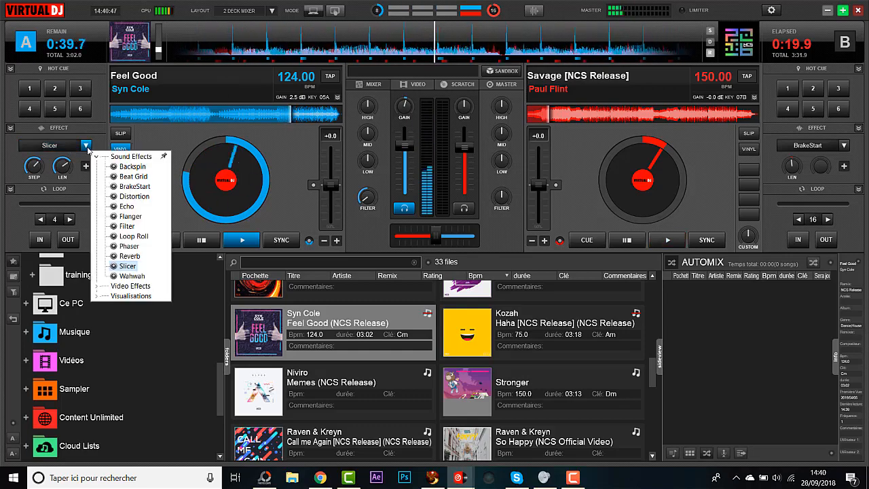
{"action": "left_click", "coordinate": [131, 277]}
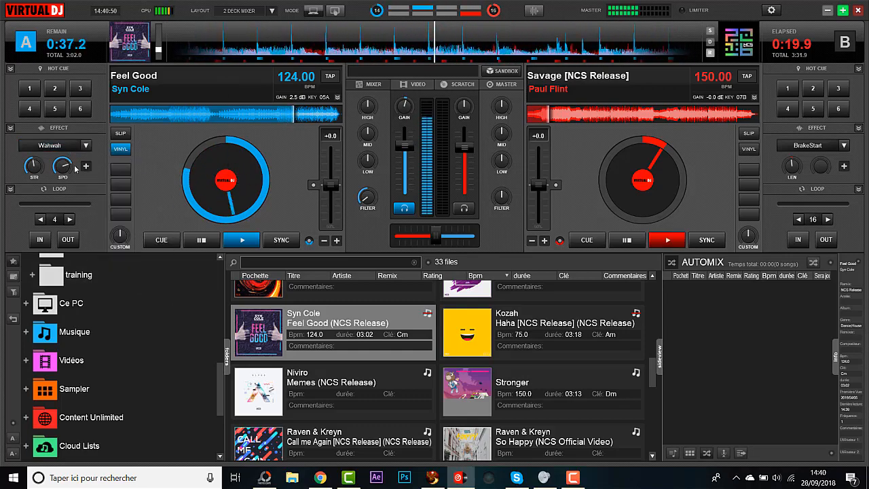
Reset deck A's mixer filter to neutral, activate Wahwah, and raise its strength.
{"action": "left_click_drag", "start_coordinate": [362, 196], "coordinate": [367, 193]}
{"action": "left_click", "coordinate": [40, 145]}
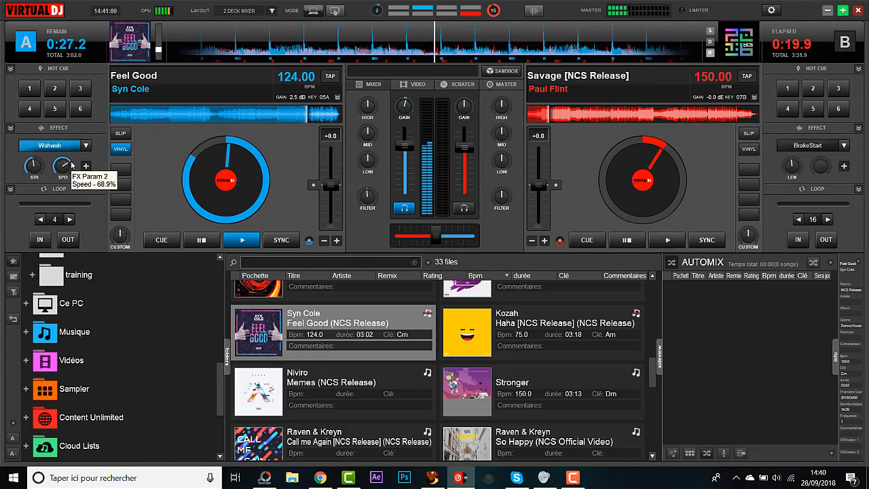
{"action": "left_click_drag", "start_coordinate": [36, 163], "coordinate": [78, 185]}
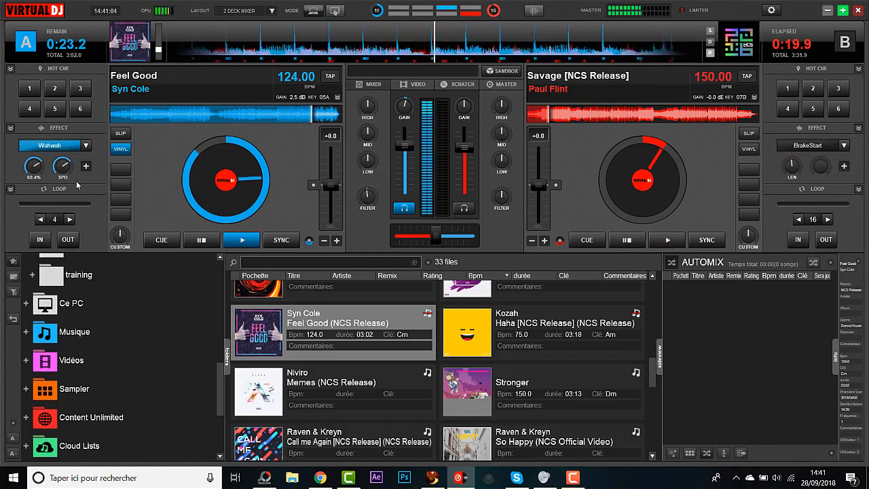
Skip Feel Good back to about 0:27 before its end, pause it, and turn off deck A's Wahwah effect.
{"action": "left_click", "coordinate": [306, 121]}
{"action": "left_click", "coordinate": [206, 241]}
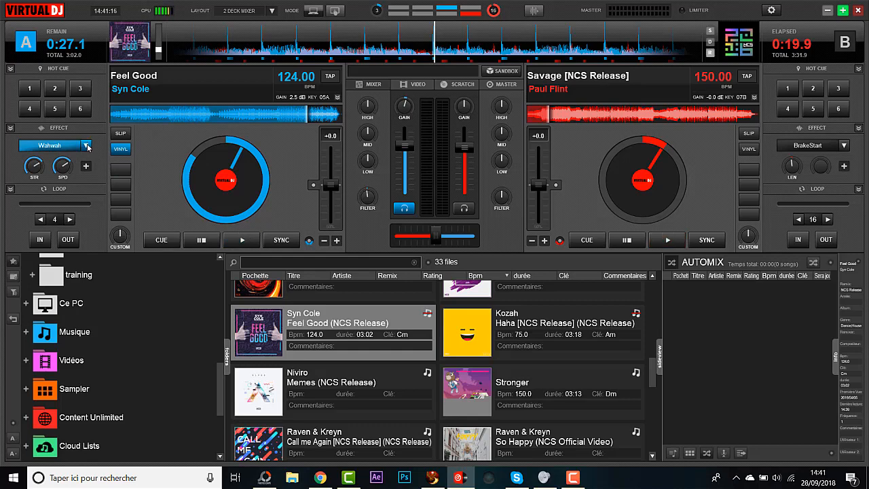
{"action": "left_click", "coordinate": [85, 146]}
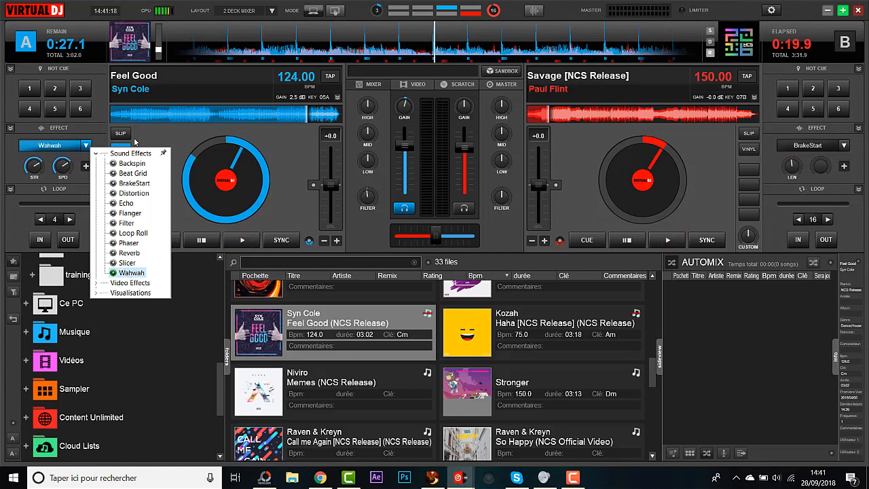
{"action": "left_click", "coordinate": [87, 147]}
{"action": "left_click", "coordinate": [60, 146]}
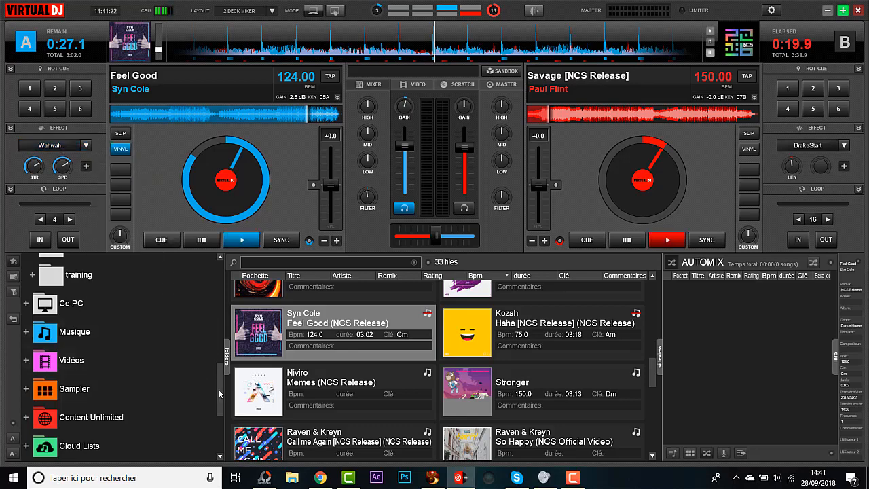
Open the Sampler folder in the browser and display the sampler pads with the Instruments bank.
{"action": "scroll", "coordinate": [220, 400], "scroll_direction": "down", "scroll_amount": 1}
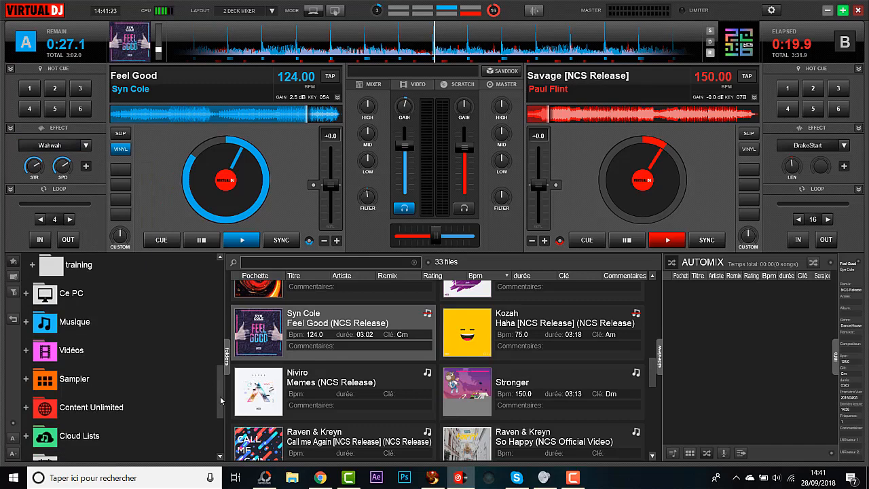
{"action": "left_click", "coordinate": [46, 384]}
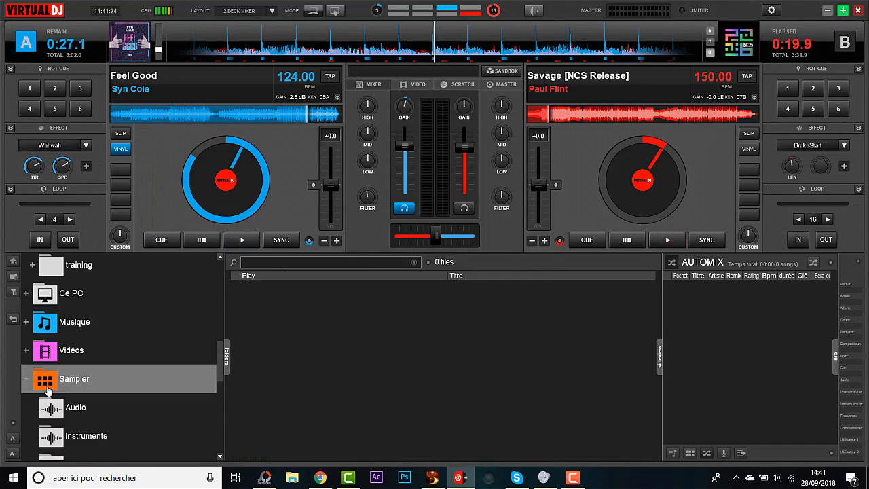
{"action": "left_click", "coordinate": [689, 452]}
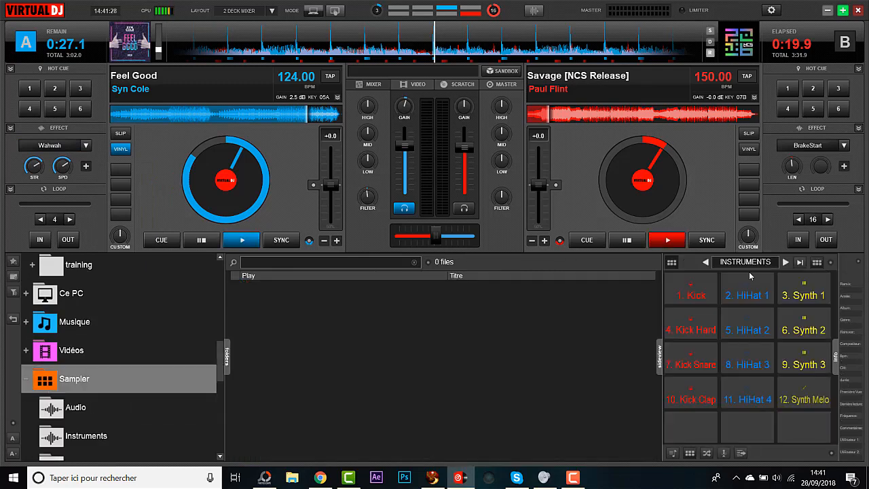
Resume Feel Good and trigger the HiHat 1, Kick, Kick Hard, Kick Snare and Kick Clap samples over it.
{"action": "left_click", "coordinate": [744, 293]}
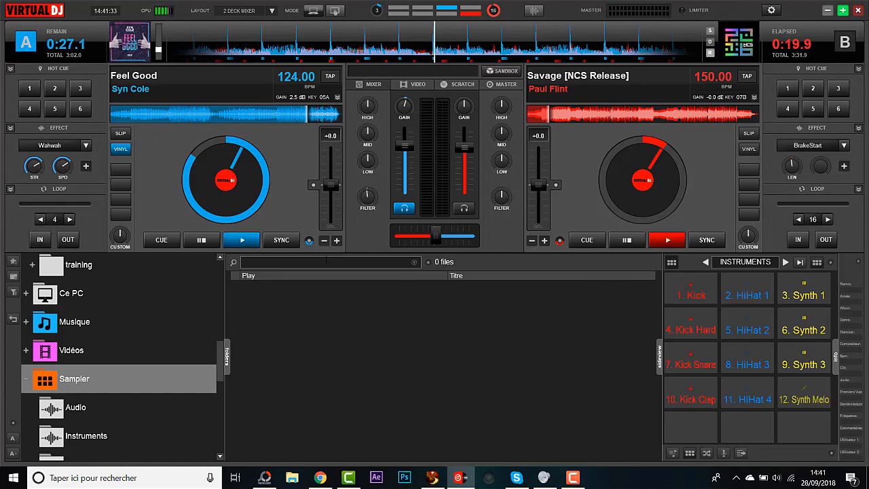
{"action": "left_click", "coordinate": [746, 299]}
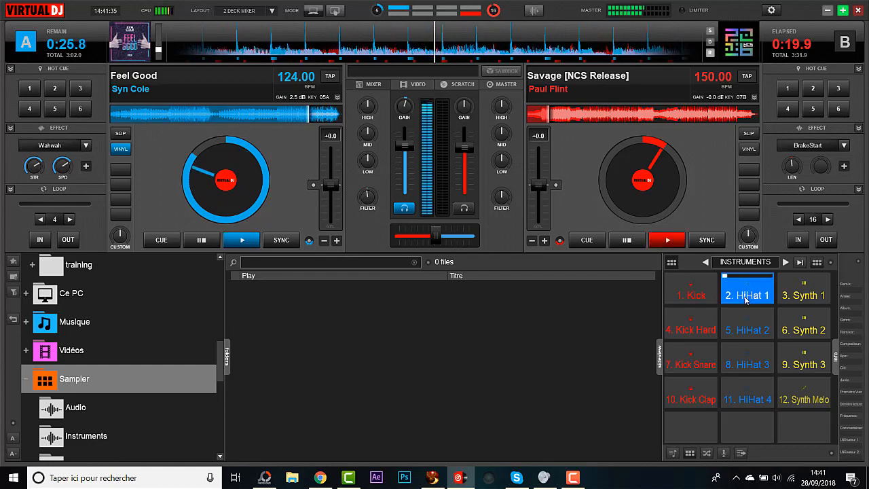
{"action": "left_click", "coordinate": [700, 302]}
{"action": "left_click", "coordinate": [696, 328]}
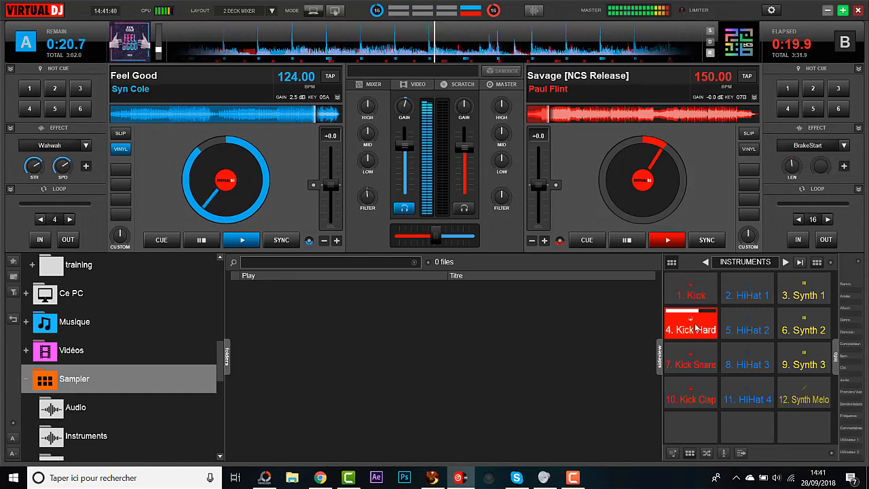
{"action": "left_click", "coordinate": [689, 367]}
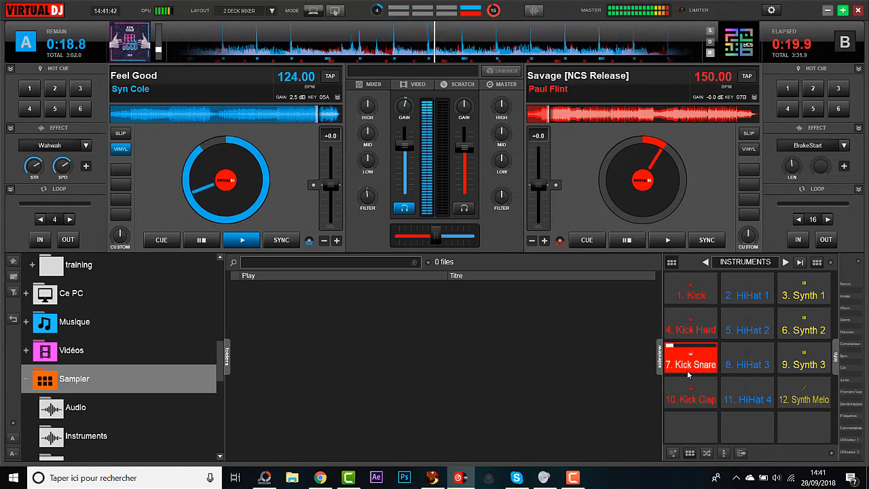
{"action": "left_click", "coordinate": [688, 396]}
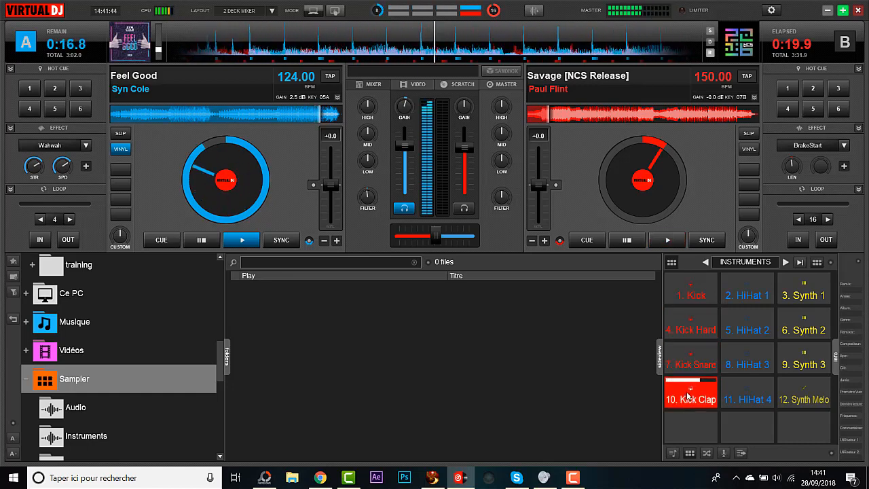
{"action": "left_click", "coordinate": [692, 364]}
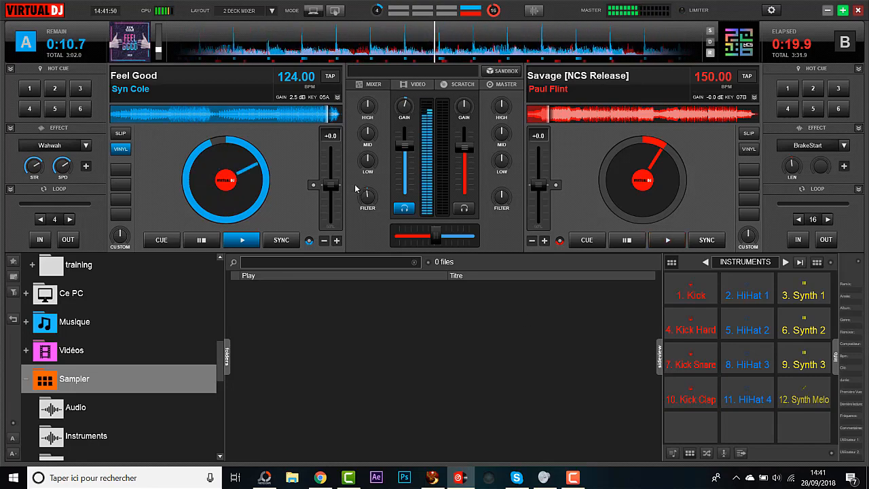
Turn deck A's mixer filter to its low side and trigger the HiHat 2 and Synth 2 samples.
{"action": "left_click_drag", "start_coordinate": [367, 192], "coordinate": [362, 205]}
{"action": "left_click", "coordinate": [726, 336]}
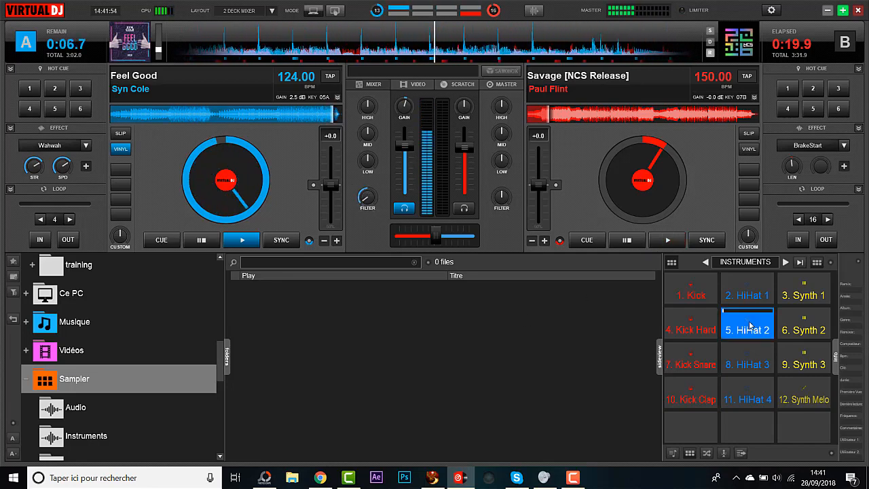
{"action": "left_click", "coordinate": [787, 323]}
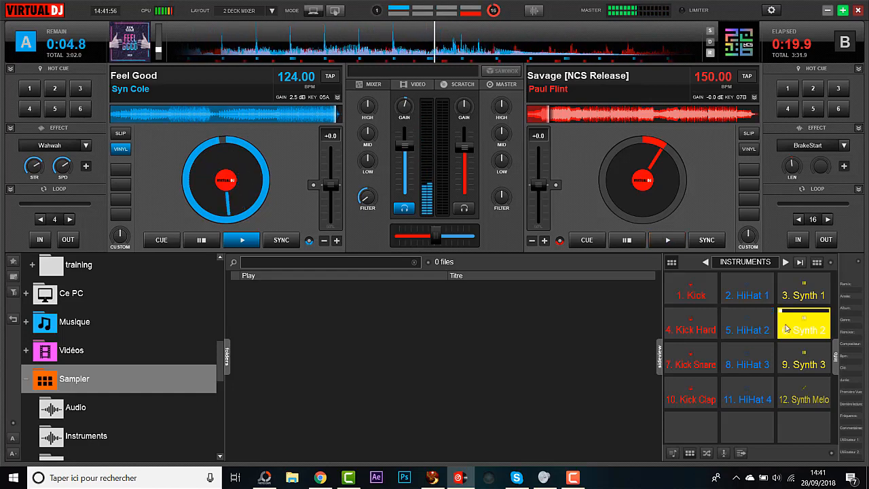
Switch the sampler to the Famous bank and play Saxo, This This This, Shots Shots and Hands Up.
{"action": "left_click", "coordinate": [706, 262]}
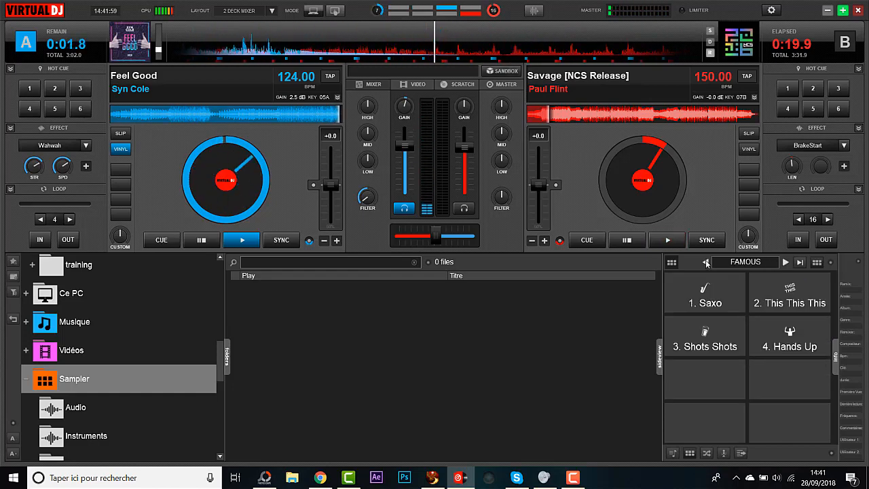
{"action": "left_click", "coordinate": [724, 295]}
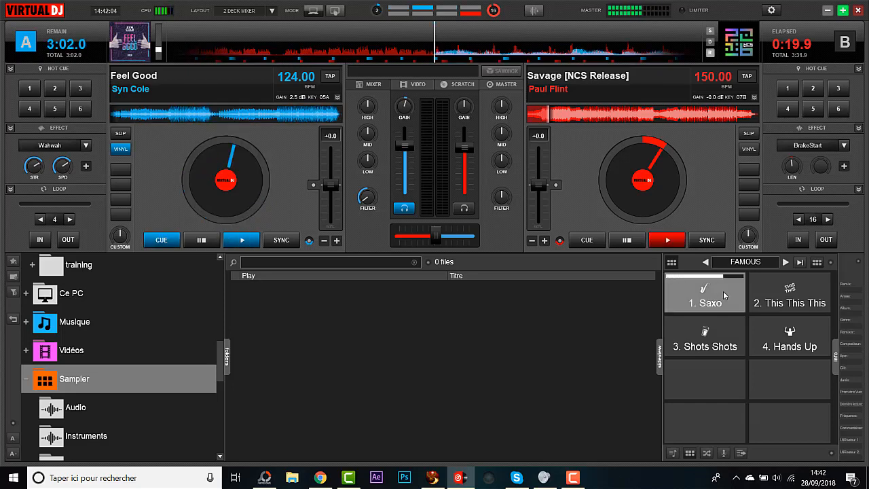
{"action": "left_click", "coordinate": [795, 300]}
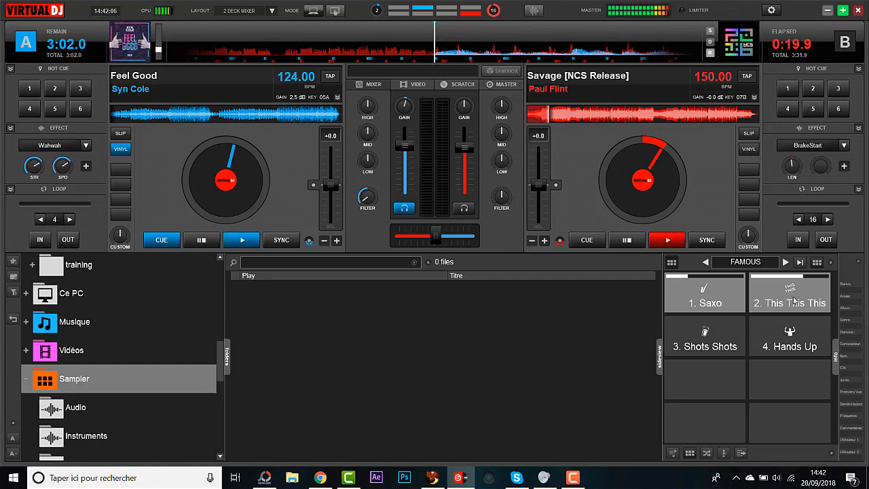
{"action": "left_click", "coordinate": [721, 352]}
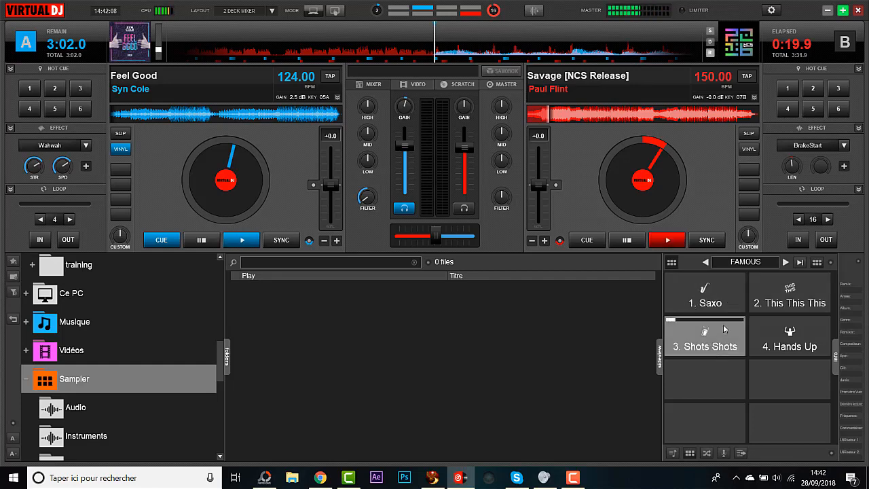
{"action": "left_click", "coordinate": [770, 343]}
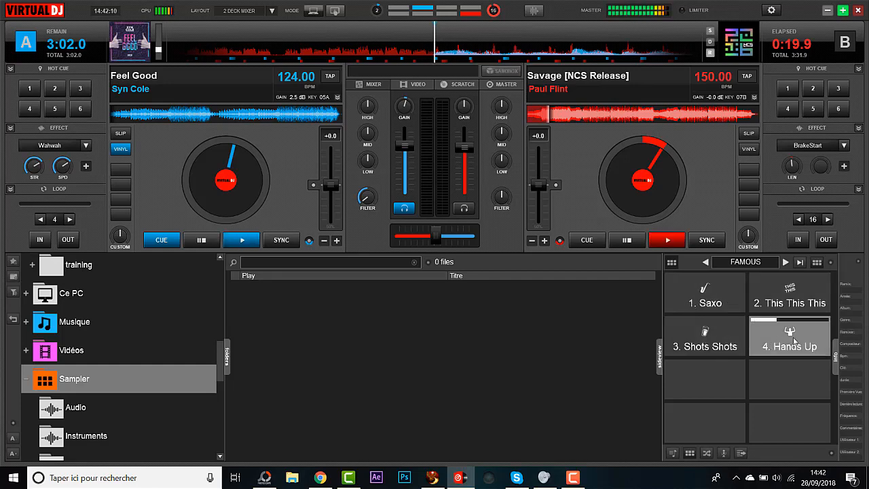
Switch the sampler to the Audio FX bank and trigger its Air Horn, Siren, Applause, Explosion and Laugh samples.
{"action": "left_click", "coordinate": [705, 263]}
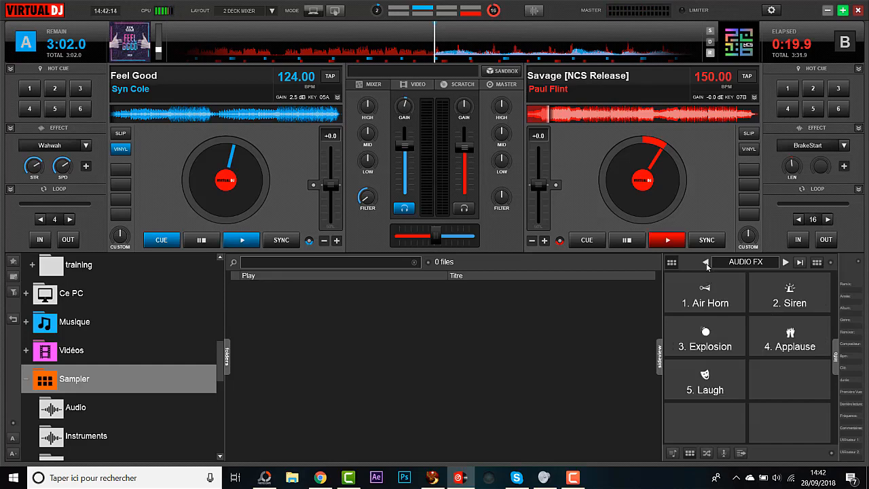
{"action": "left_click", "coordinate": [786, 263]}
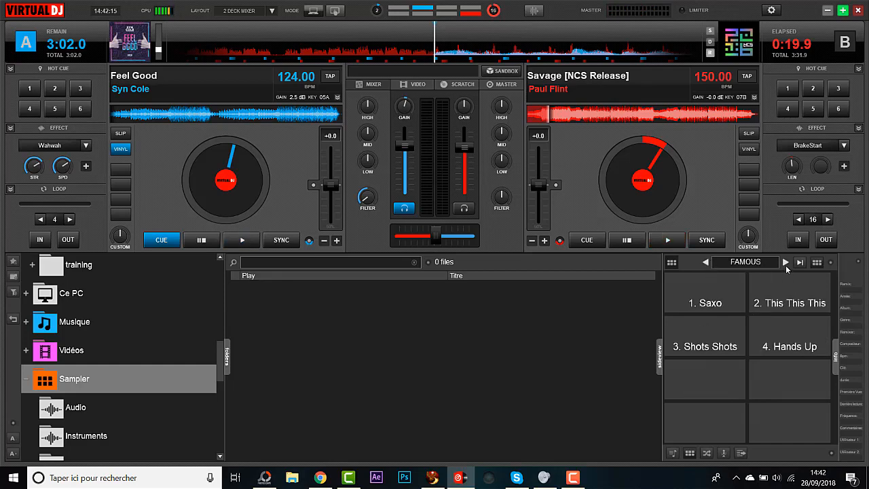
{"action": "left_click", "coordinate": [706, 263]}
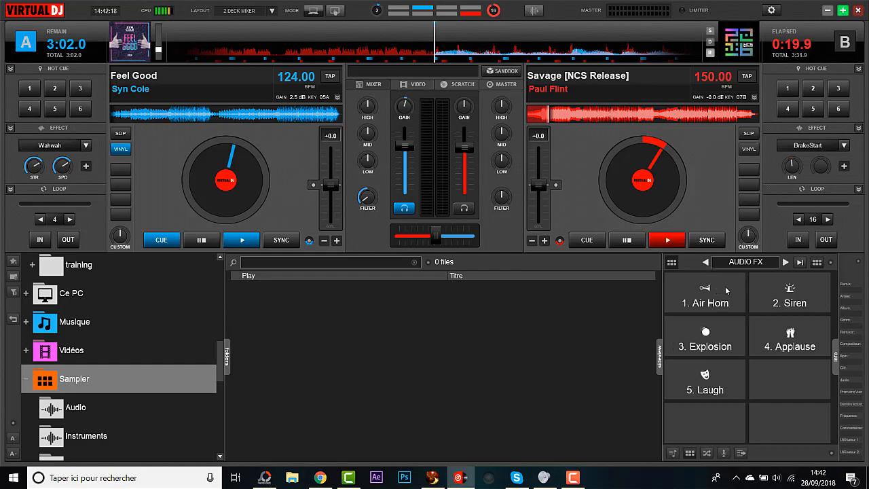
{"action": "left_click", "coordinate": [718, 299]}
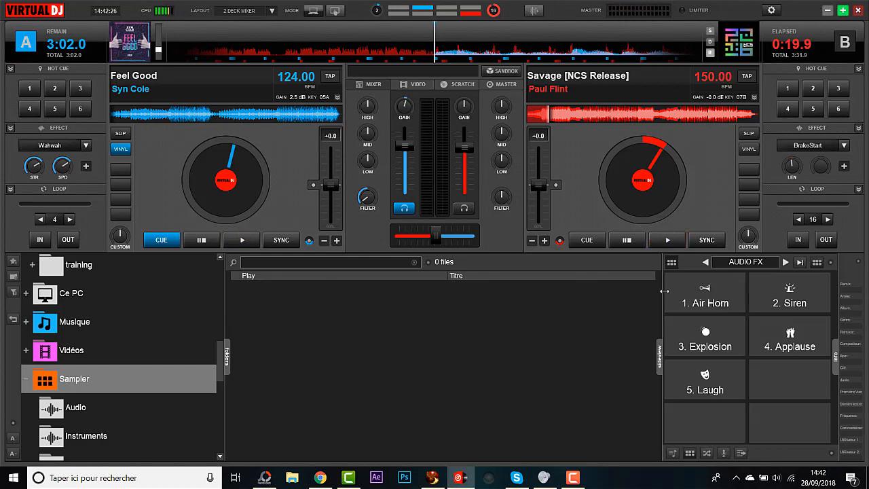
{"action": "left_click", "coordinate": [798, 298]}
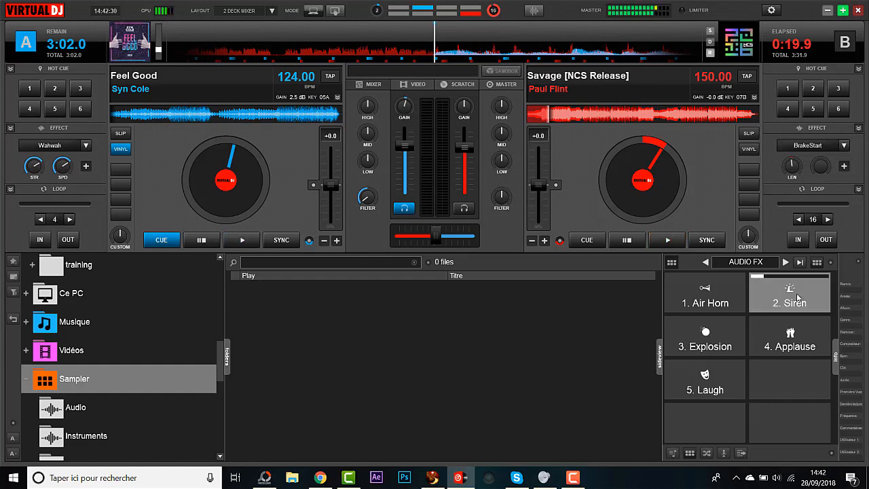
{"action": "left_click", "coordinate": [779, 347]}
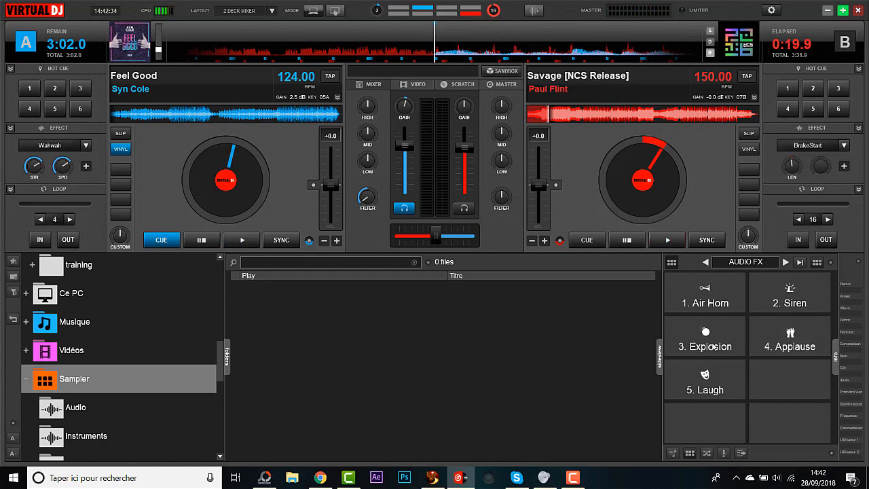
{"action": "left_click", "coordinate": [714, 346]}
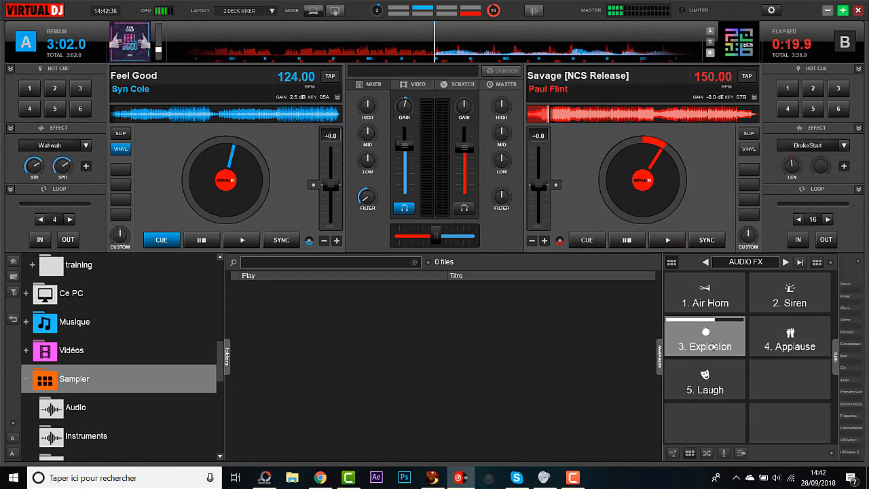
{"action": "left_click", "coordinate": [715, 379]}
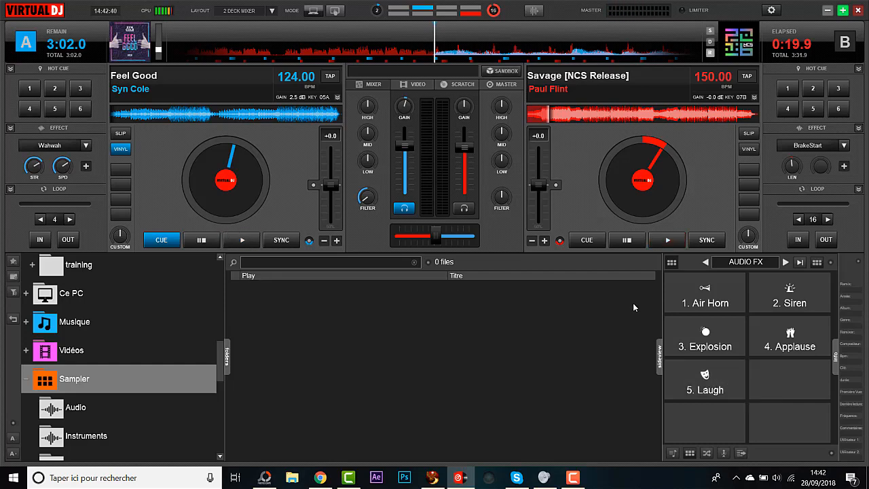
Switch the sampler to the Video & Scratch bank and trigger the Ahhh - Scratch and 321 samples.
{"action": "left_click", "coordinate": [706, 262]}
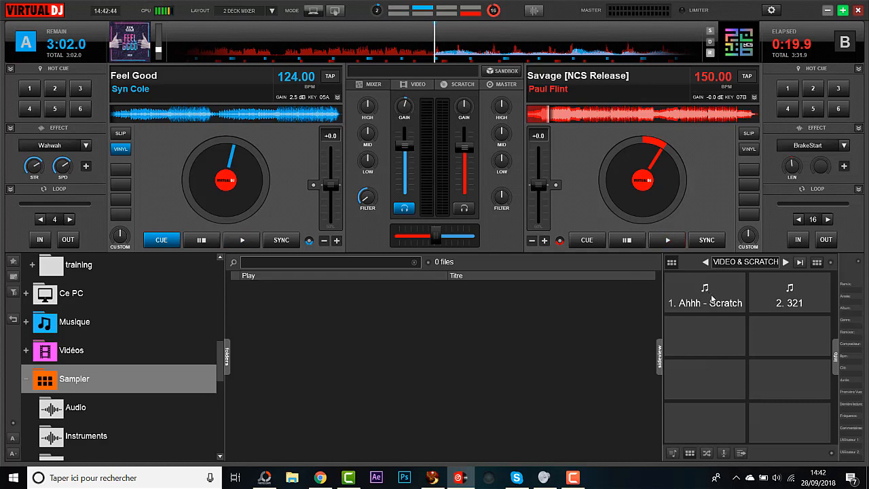
{"action": "left_click", "coordinate": [710, 297]}
{"action": "left_click", "coordinate": [798, 302]}
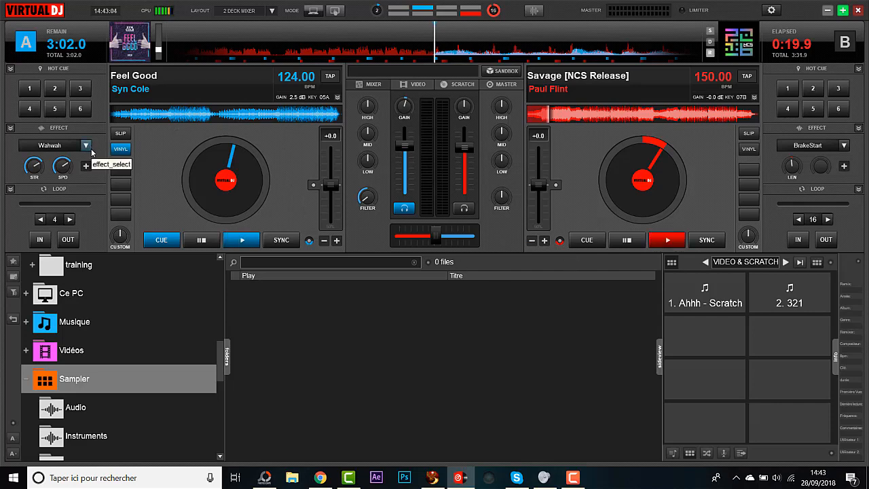
Switch to Chrome to show the YouTube beginner guide on being a DJ and streaming music on Second Life.
{"action": "left_click", "coordinate": [328, 479]}
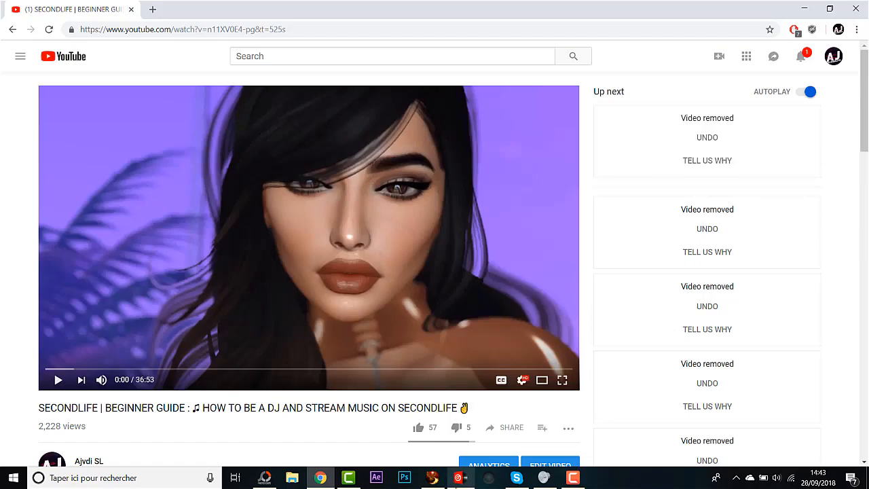
Switch back to VirtualDJ and return deck A's filter to neutral.
{"action": "left_click", "coordinate": [455, 478]}
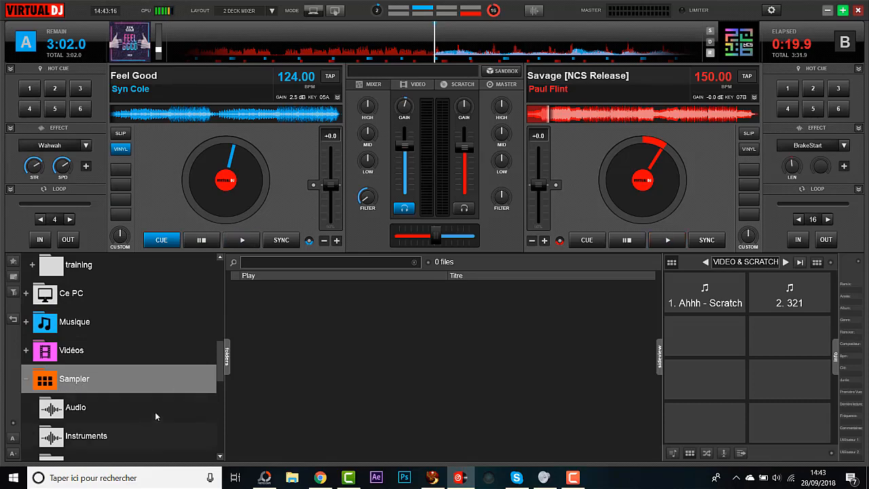
{"action": "left_click_drag", "start_coordinate": [222, 381], "coordinate": [224, 268]}
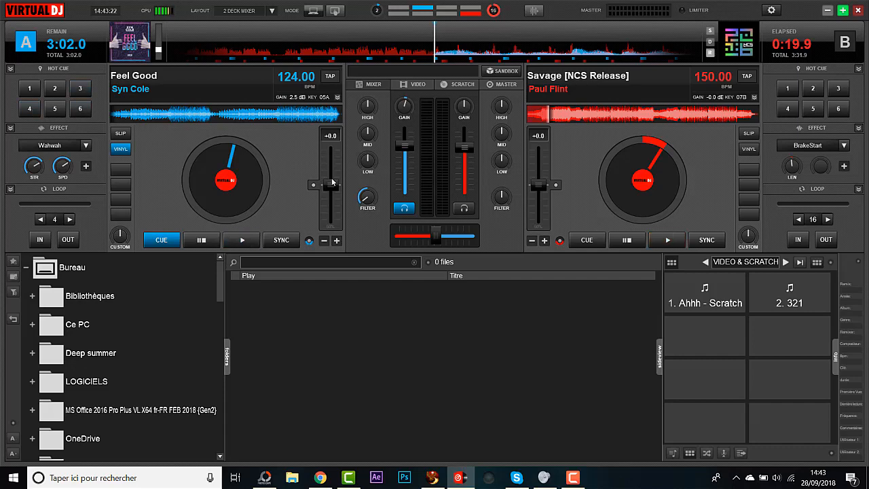
{"action": "left_click_drag", "start_coordinate": [369, 197], "coordinate": [368, 192]}
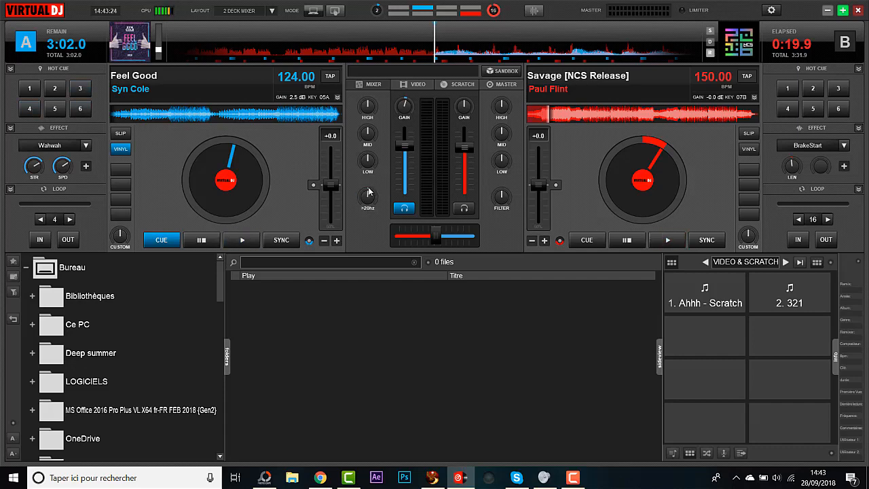
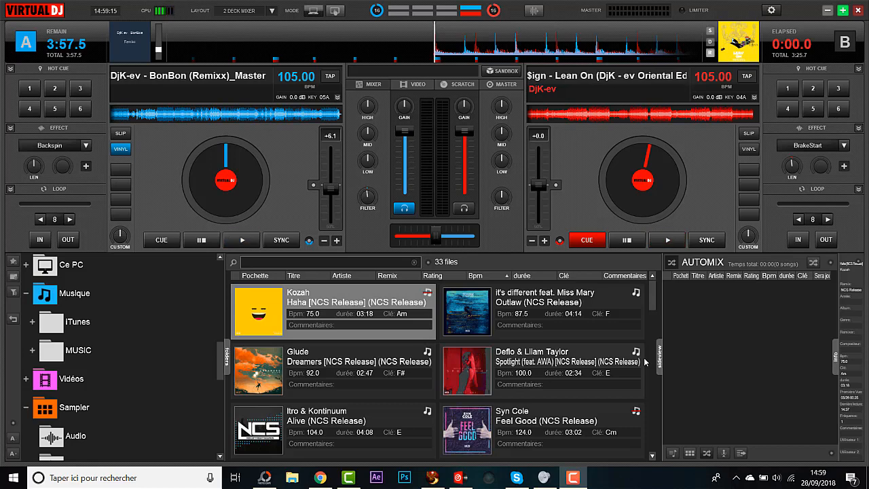
Listen to the opening of BonBon on deck A, starting and pausing its playback.
{"action": "left_click", "coordinate": [243, 242]}
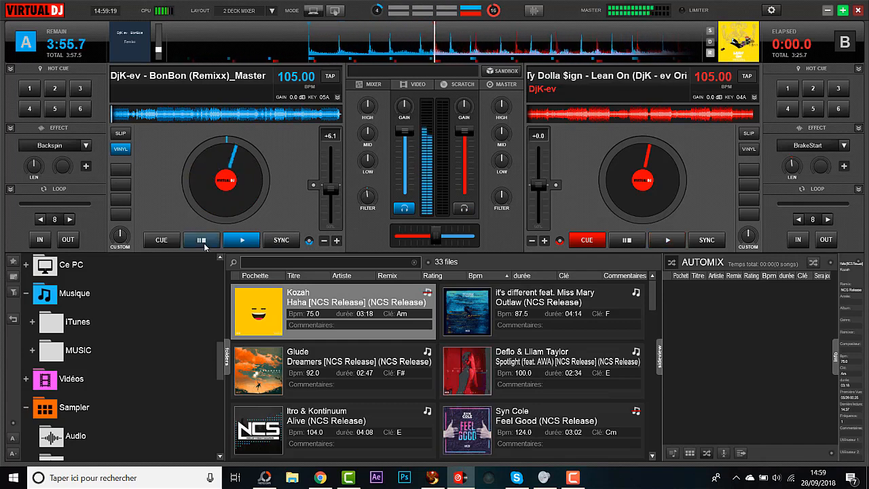
{"action": "left_click", "coordinate": [203, 243]}
{"action": "left_click", "coordinate": [241, 241]}
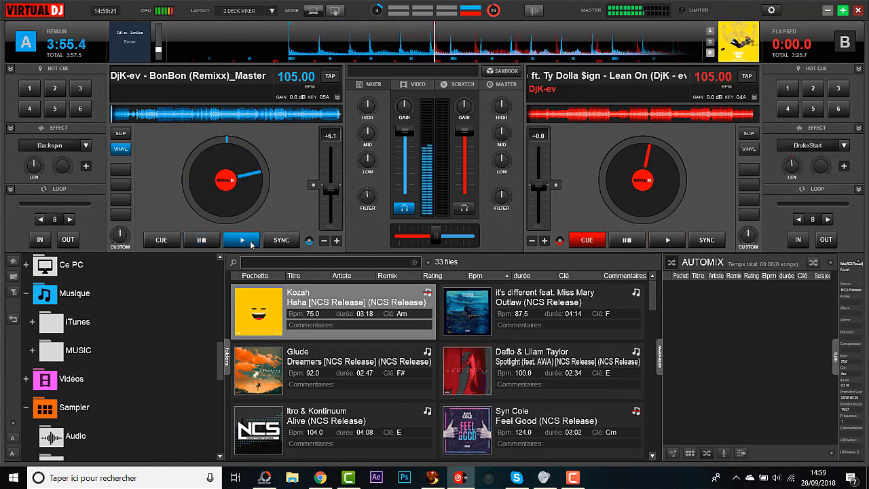
{"action": "left_click", "coordinate": [202, 241]}
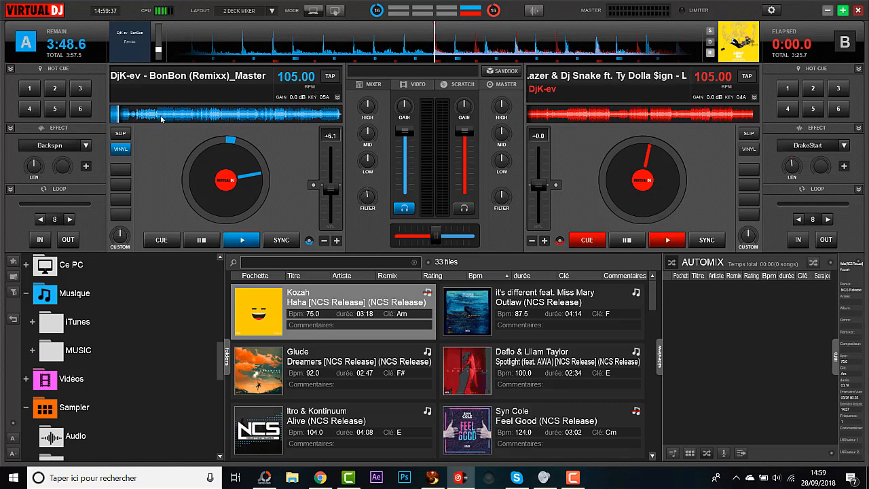
Listen to the opening of Lean On on deck B and the closing section of BonBon on deck A.
{"action": "left_click", "coordinate": [669, 240]}
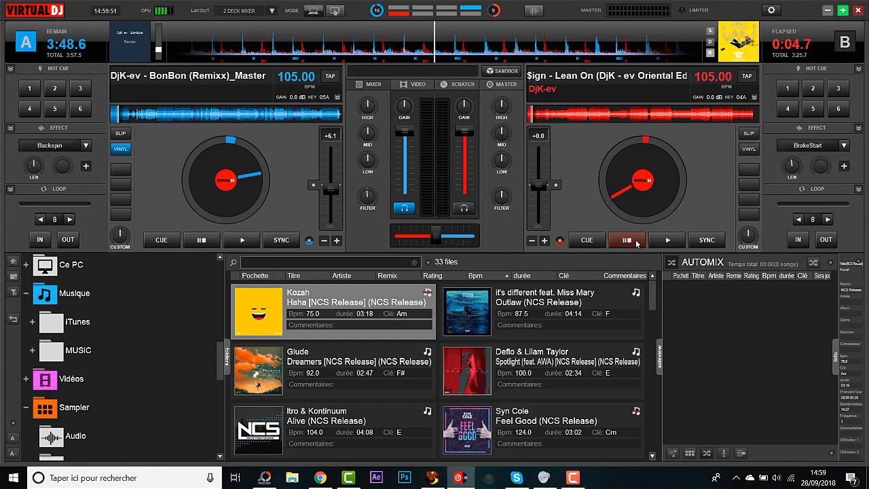
{"action": "left_click", "coordinate": [324, 117]}
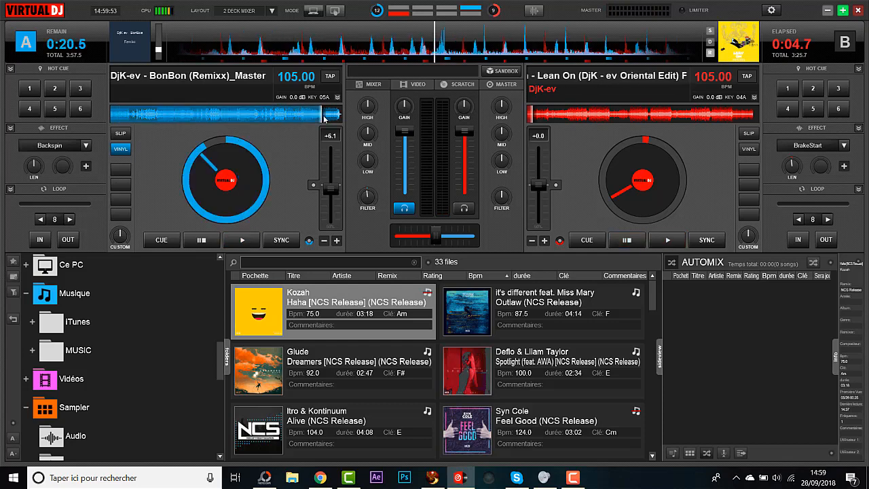
{"action": "left_click", "coordinate": [248, 241]}
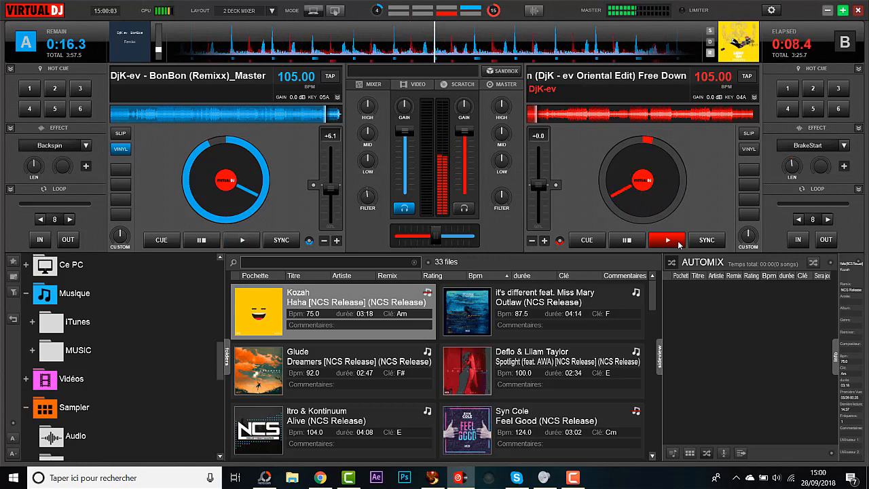
{"action": "left_click", "coordinate": [629, 240]}
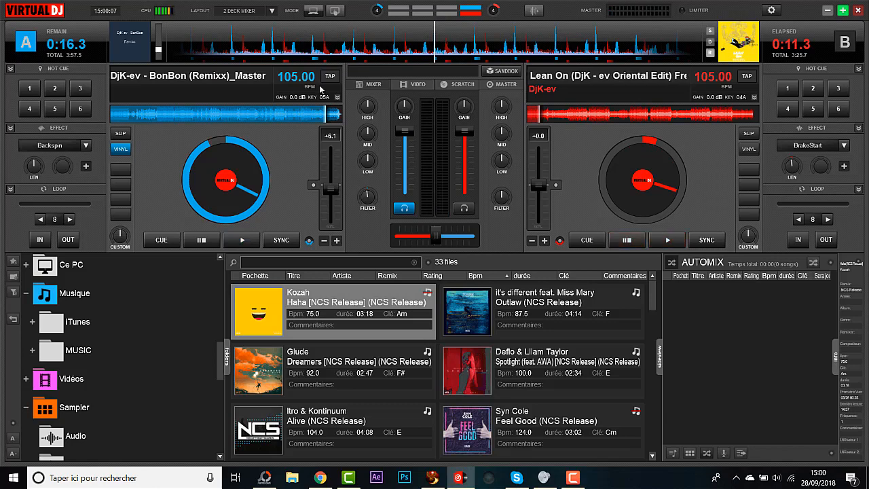
Activate an 8-beat loop on deck A and play it in the closing section of BonBon.
{"action": "left_click", "coordinate": [112, 115]}
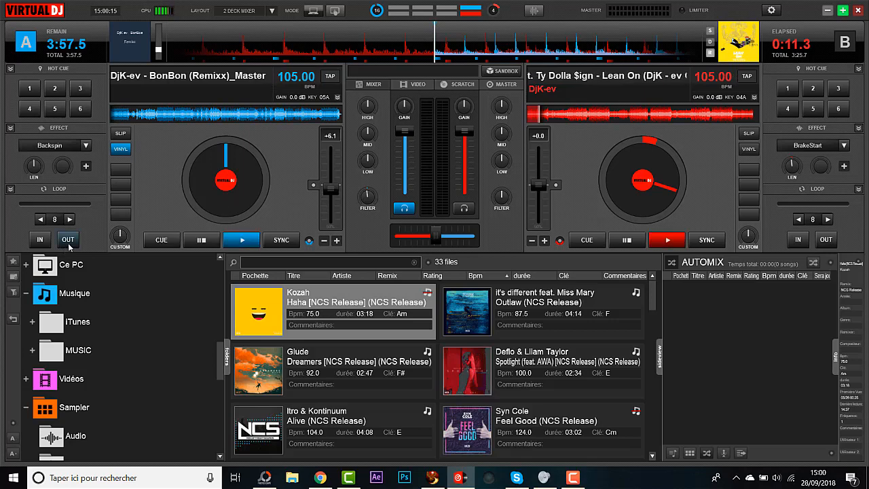
{"action": "left_click", "coordinate": [323, 119]}
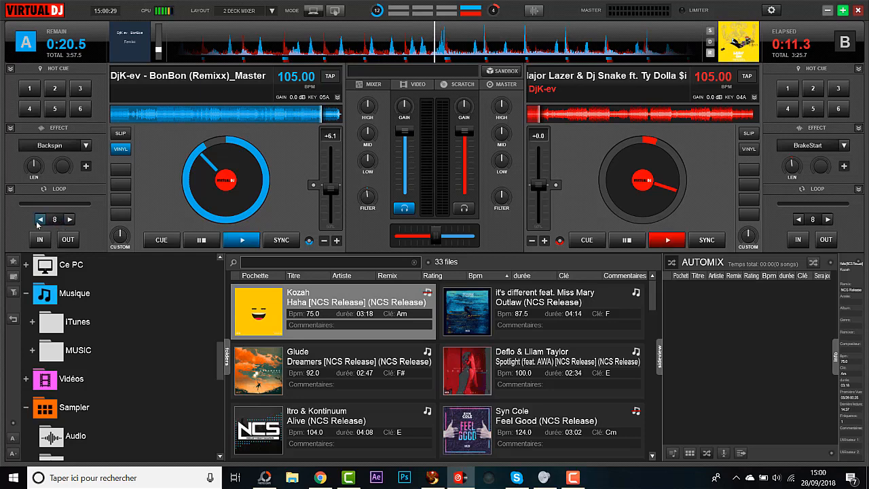
{"action": "left_click", "coordinate": [71, 221]}
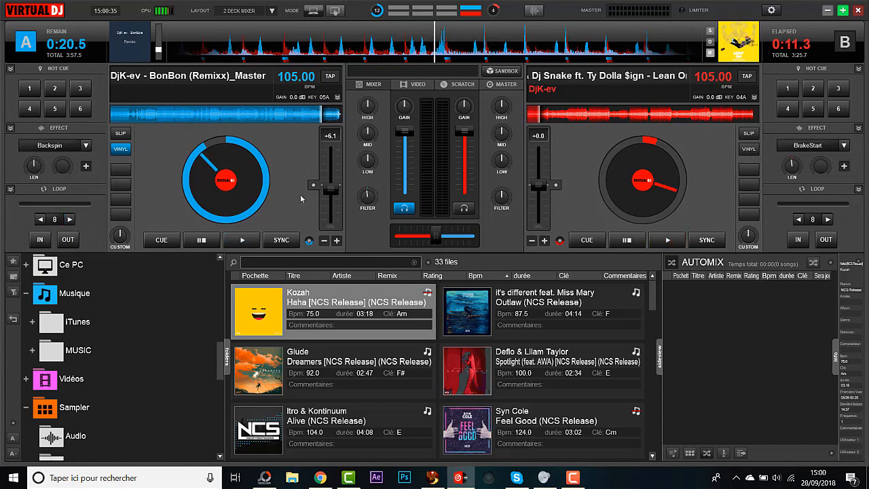
{"action": "left_click", "coordinate": [69, 240]}
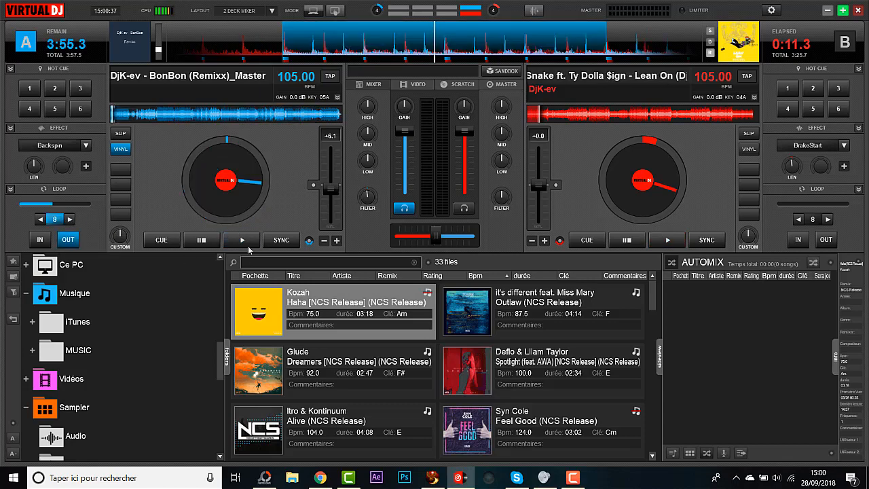
{"action": "left_click", "coordinate": [331, 120]}
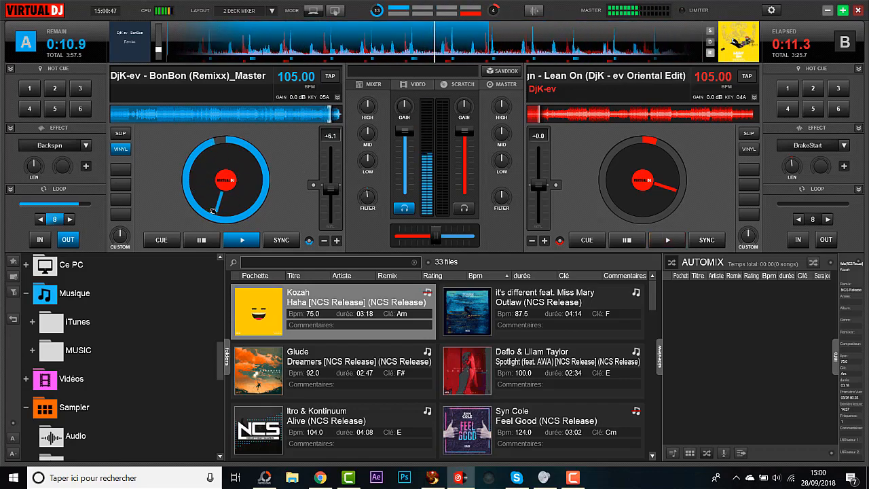
Turn deck A's filter down and prepare Lean On at its start on deck B with its volume at zero.
{"action": "left_click_drag", "start_coordinate": [367, 193], "coordinate": [366, 196]}
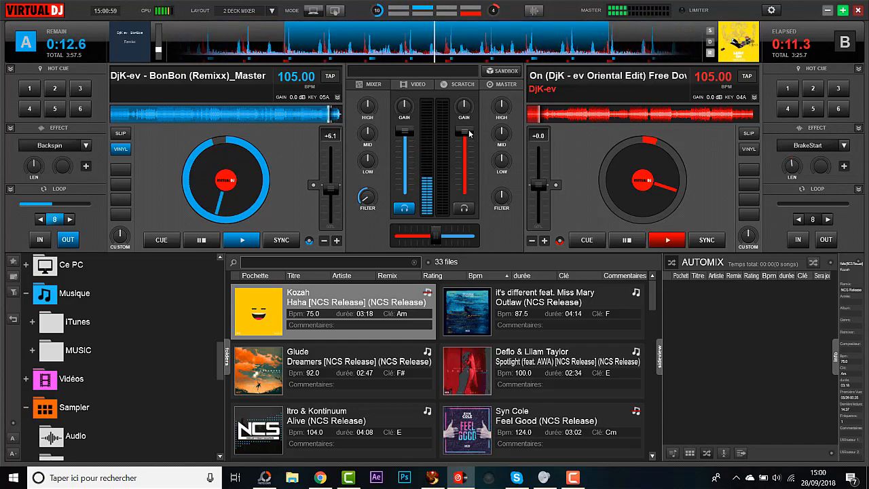
{"action": "left_click", "coordinate": [630, 242]}
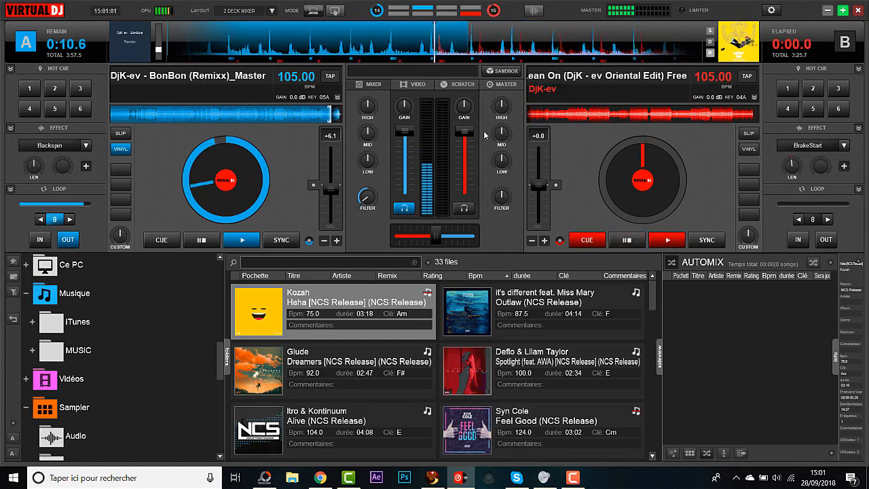
{"action": "left_click_drag", "start_coordinate": [465, 131], "coordinate": [466, 236]}
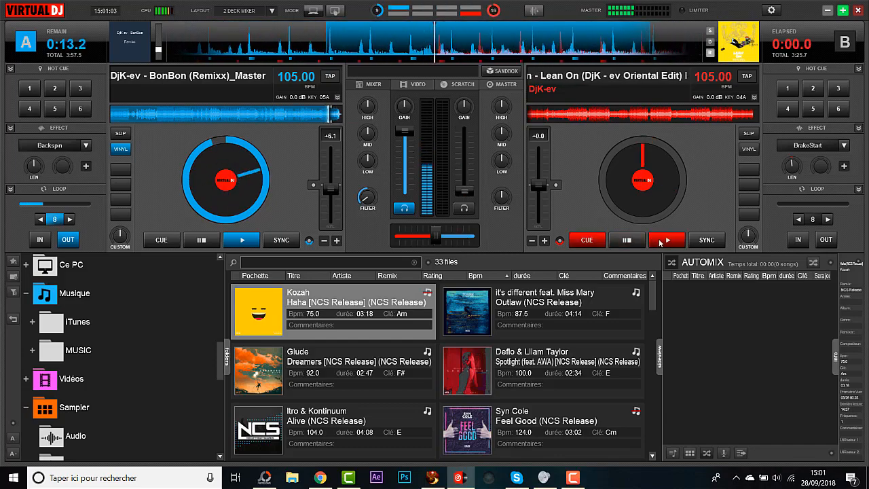
Play Lean On from its start on deck B, fade its volume in, and return deck A's filter to neutral.
{"action": "left_click", "coordinate": [668, 242]}
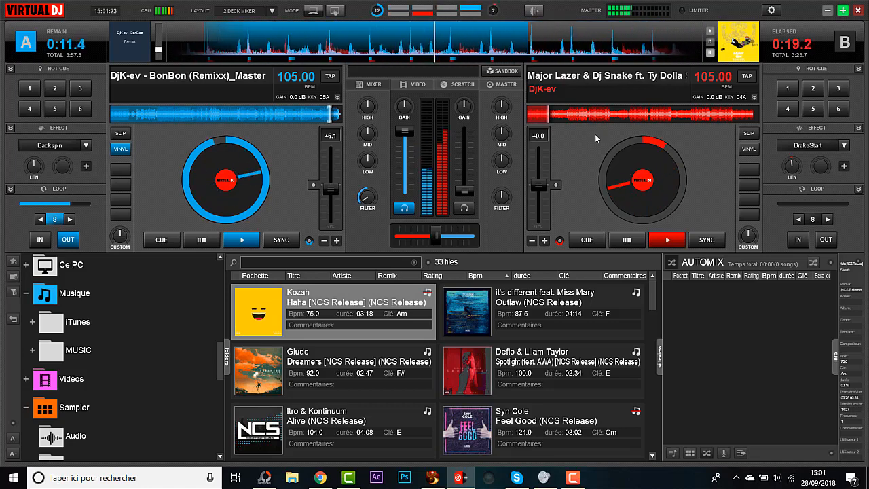
{"action": "left_click", "coordinate": [528, 115]}
{"action": "left_click_drag", "start_coordinate": [552, 116], "coordinate": [514, 123]}
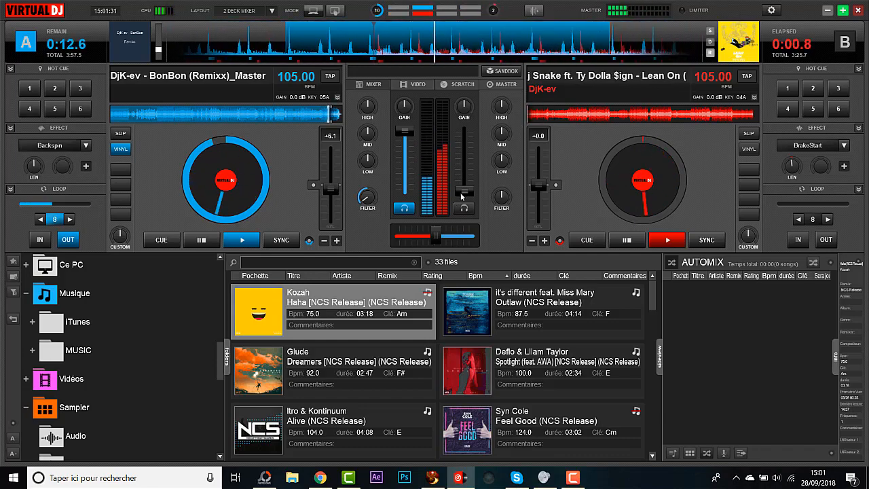
{"action": "left_click_drag", "start_coordinate": [460, 188], "coordinate": [470, 155]}
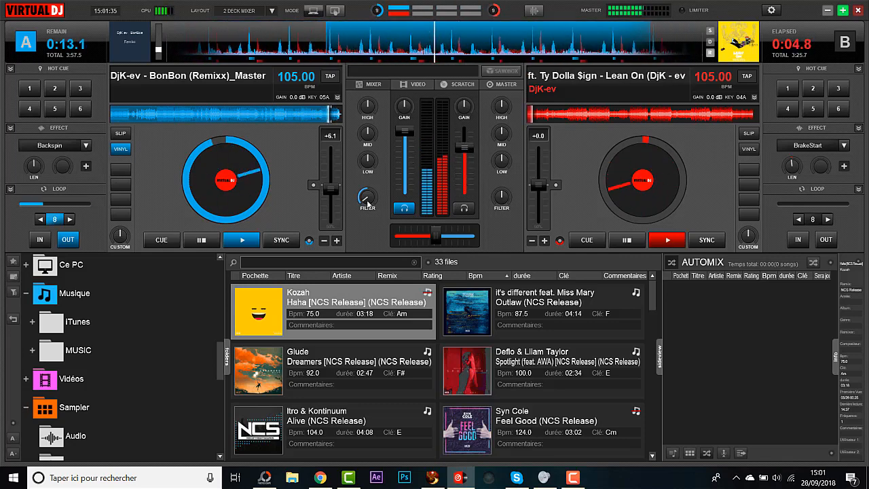
{"action": "left_click_drag", "start_coordinate": [367, 202], "coordinate": [367, 198]}
Balance the two deck volumes, bring deck A to full and deck B to zero, and readjust deck A's filter close to neutral.
{"action": "left_click_drag", "start_coordinate": [465, 148], "coordinate": [464, 167]}
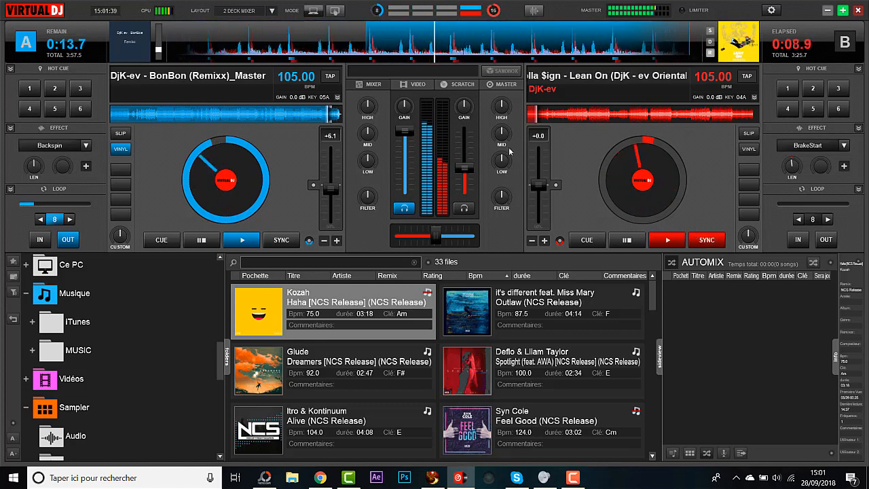
{"action": "left_click_drag", "start_coordinate": [467, 168], "coordinate": [471, 150]}
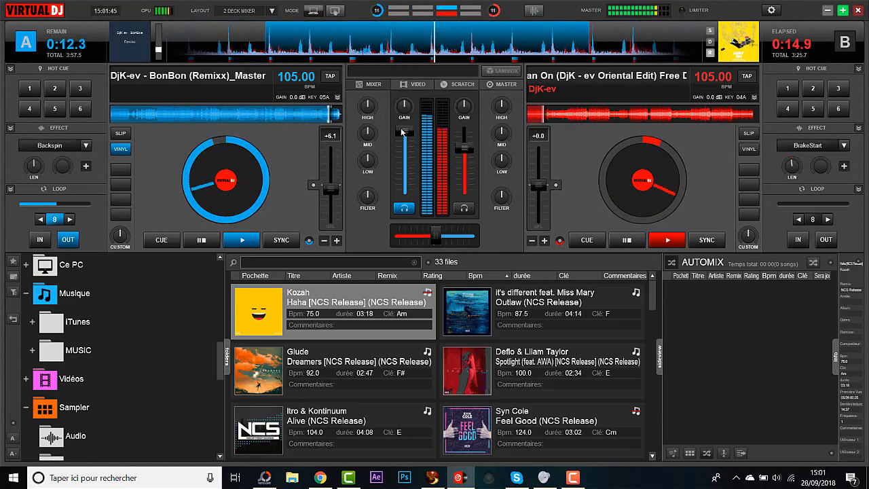
{"action": "left_click_drag", "start_coordinate": [406, 136], "coordinate": [406, 148]}
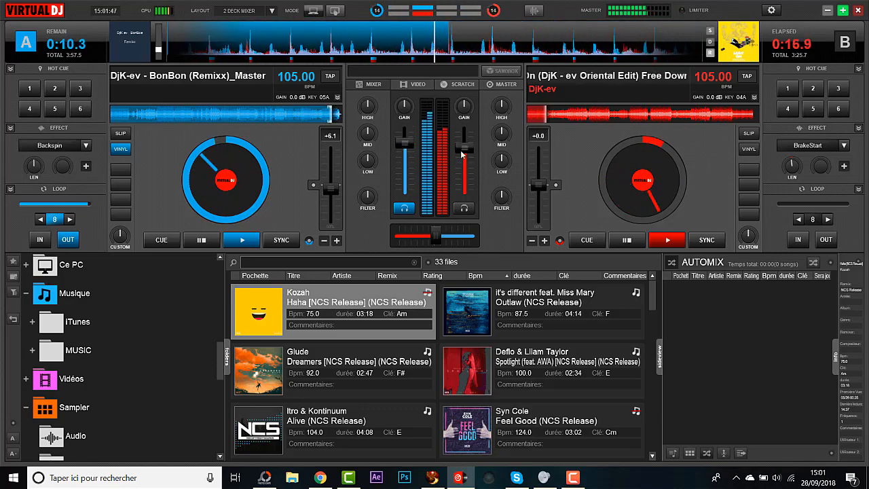
{"action": "left_click_drag", "start_coordinate": [406, 148], "coordinate": [461, 178]}
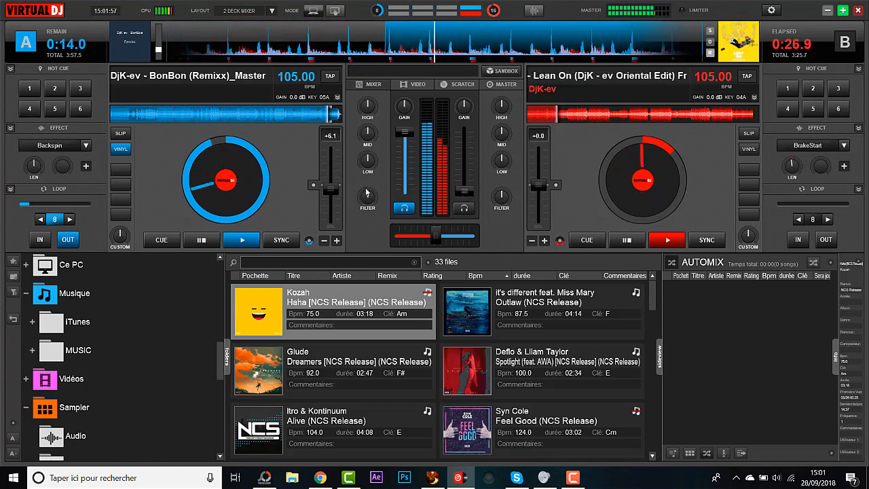
{"action": "mouse_move", "coordinate": [366, 194]}
{"action": "left_mouse_down"}
{"action": "mouse_move", "coordinate": [361, 204]}
{"action": "mouse_move", "coordinate": [367, 195]}
{"action": "left_mouse_up"}
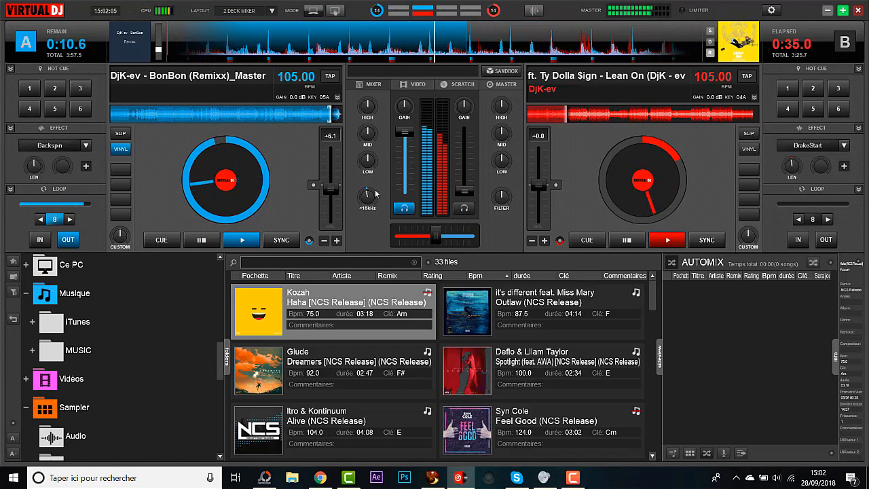
Restart Lean On from the beginning on deck B and raise its volume to about 81%.
{"action": "double_click", "coordinate": [627, 239]}
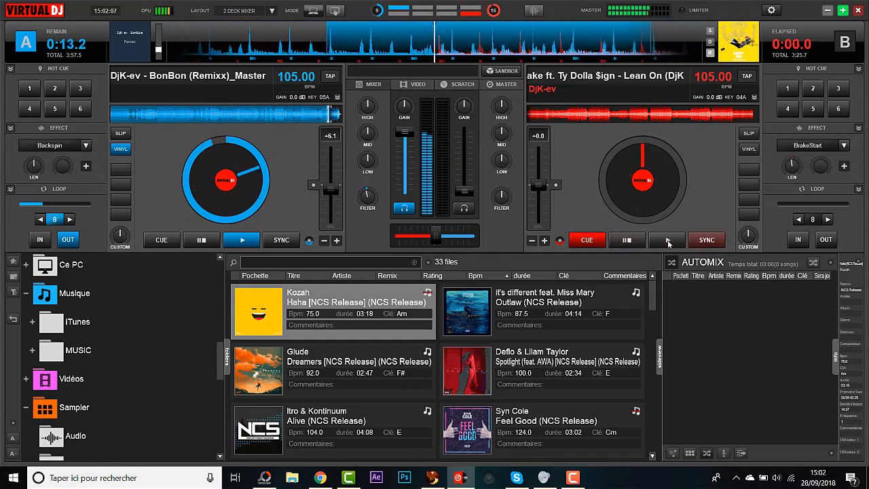
{"action": "left_click", "coordinate": [667, 241]}
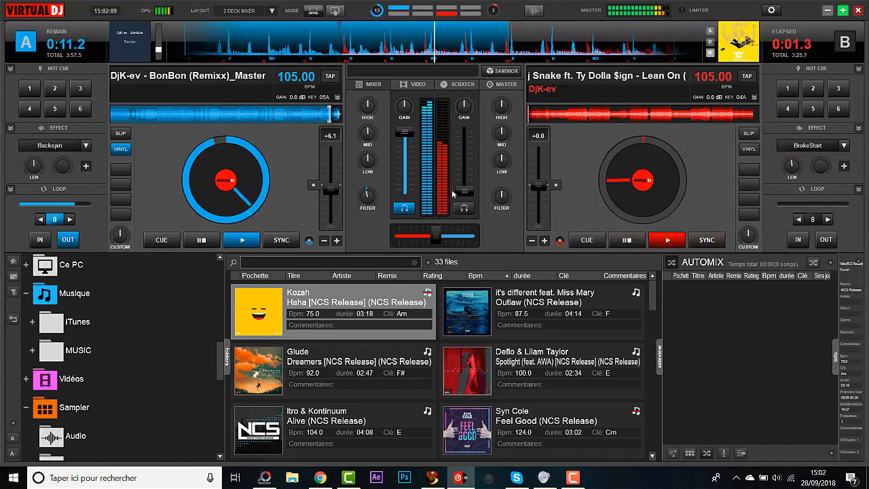
{"action": "left_click_drag", "start_coordinate": [464, 192], "coordinate": [467, 142]}
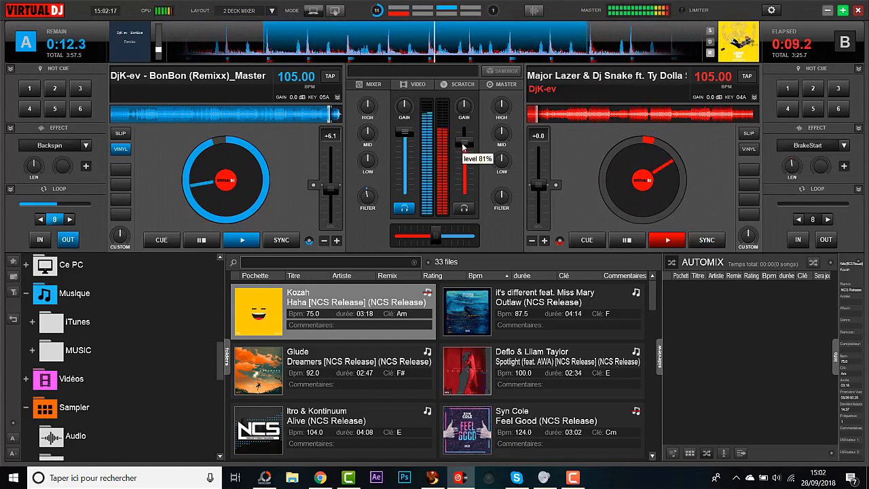
Activate a loop on deck B and set its length to 8 beats.
{"action": "left_click", "coordinate": [826, 239]}
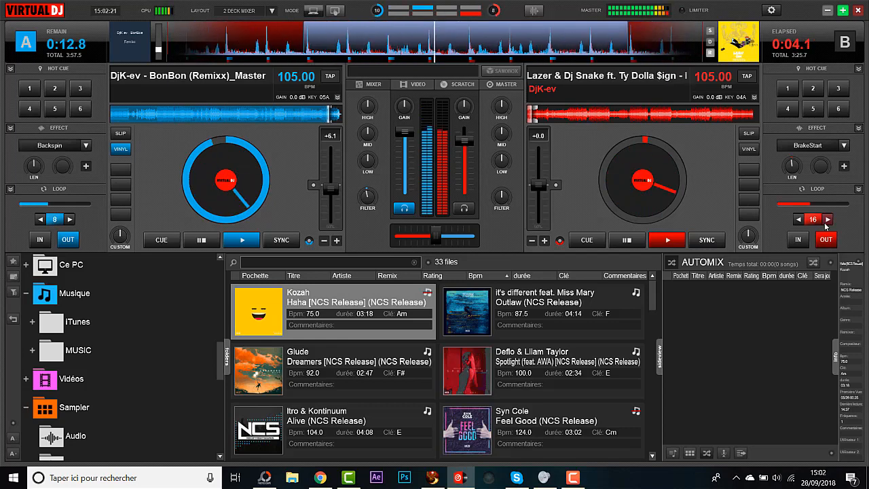
{"action": "left_click", "coordinate": [798, 220]}
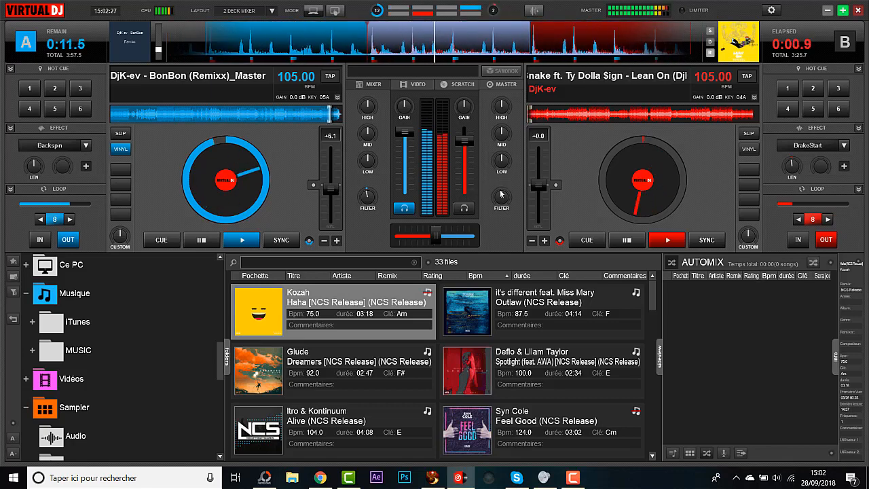
Lower the volumes of decks B and A, and bring both back up while their loops play.
{"action": "left_click_drag", "start_coordinate": [465, 140], "coordinate": [465, 173]}
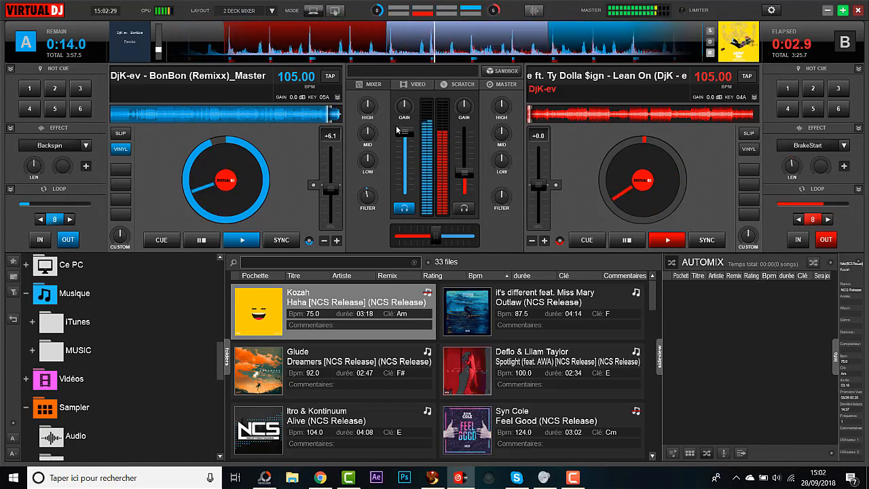
{"action": "left_click_drag", "start_coordinate": [405, 133], "coordinate": [405, 176]}
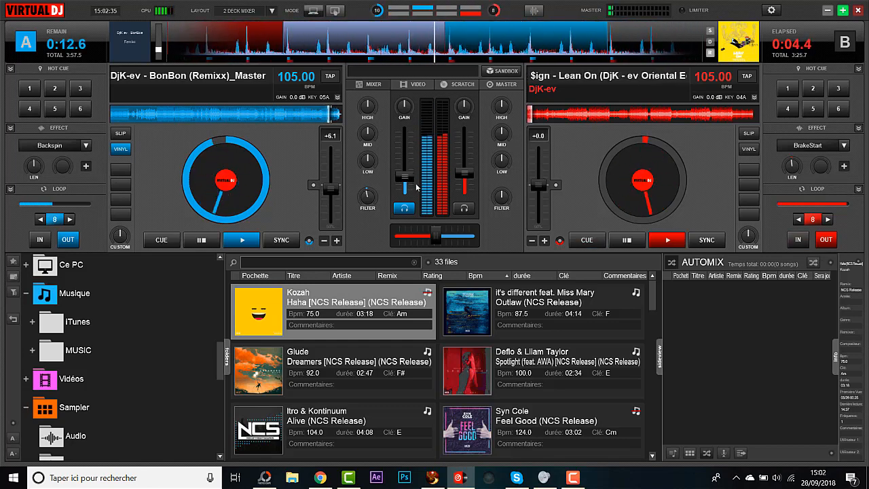
{"action": "left_click_drag", "start_coordinate": [411, 181], "coordinate": [408, 134]}
{"action": "left_click_drag", "start_coordinate": [463, 173], "coordinate": [470, 139]}
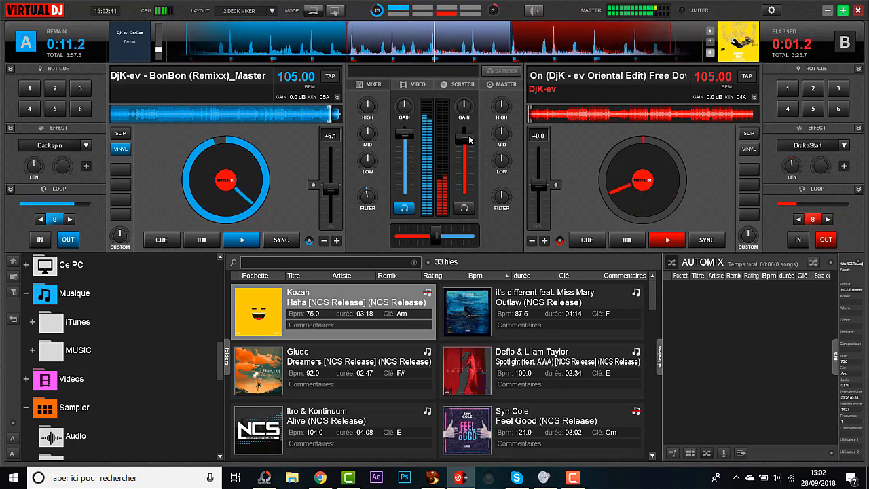
Finish the transition to Lean On by releasing deck B's loop, fading deck A to zero and raising deck B to full volume.
{"action": "left_click_drag", "start_coordinate": [405, 135], "coordinate": [403, 143]}
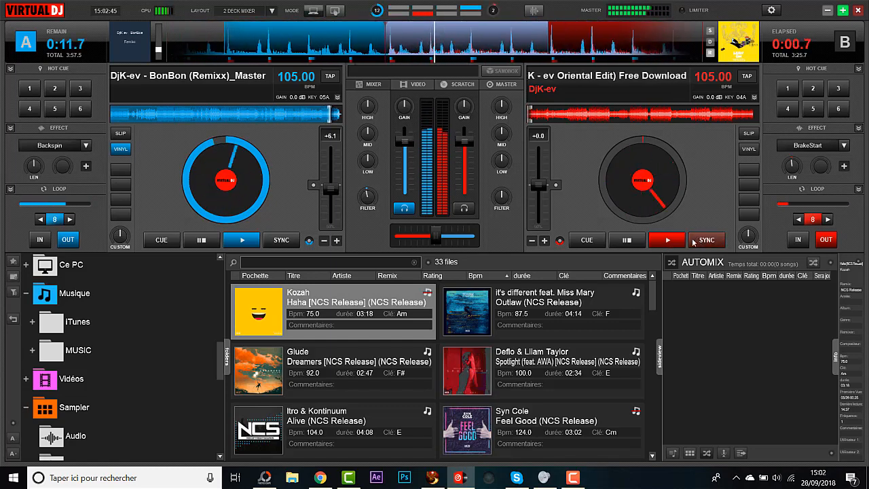
{"action": "left_click", "coordinate": [826, 239]}
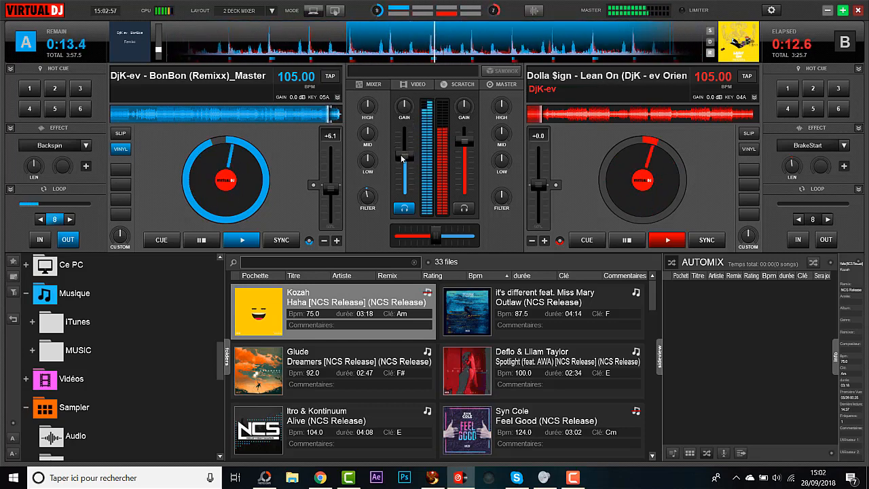
{"action": "left_click_drag", "start_coordinate": [402, 163], "coordinate": [405, 204]}
{"action": "left_click_drag", "start_coordinate": [464, 140], "coordinate": [471, 118]}
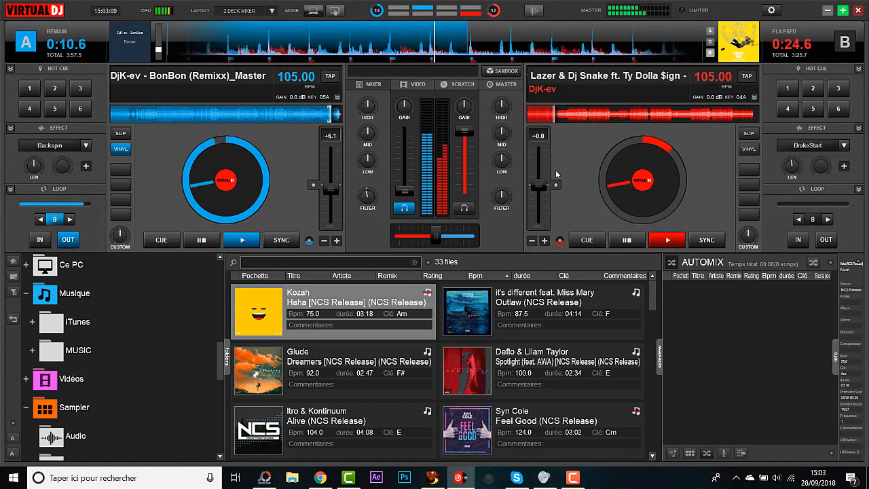
Stop BonBon and return it to its start, and turn deck B's filter down over Lean On.
{"action": "double_click", "coordinate": [201, 246]}
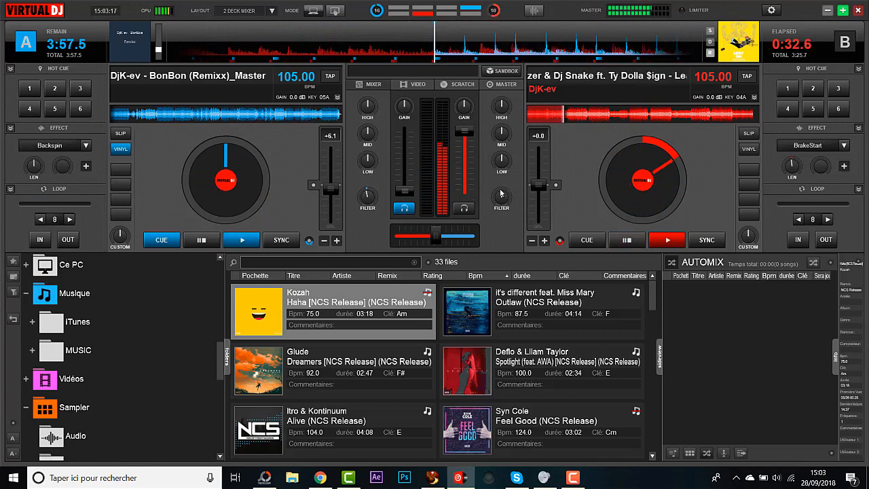
{"action": "left_click_drag", "start_coordinate": [501, 194], "coordinate": [498, 207]}
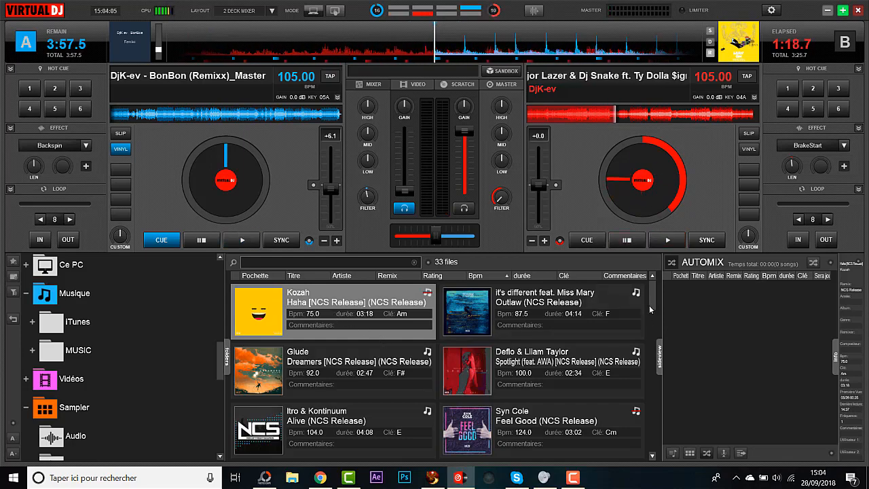
Load Lost (Sunroof Remix) onto deck A, preview it near its end and pause it.
{"action": "left_click_drag", "start_coordinate": [652, 302], "coordinate": [654, 324]}
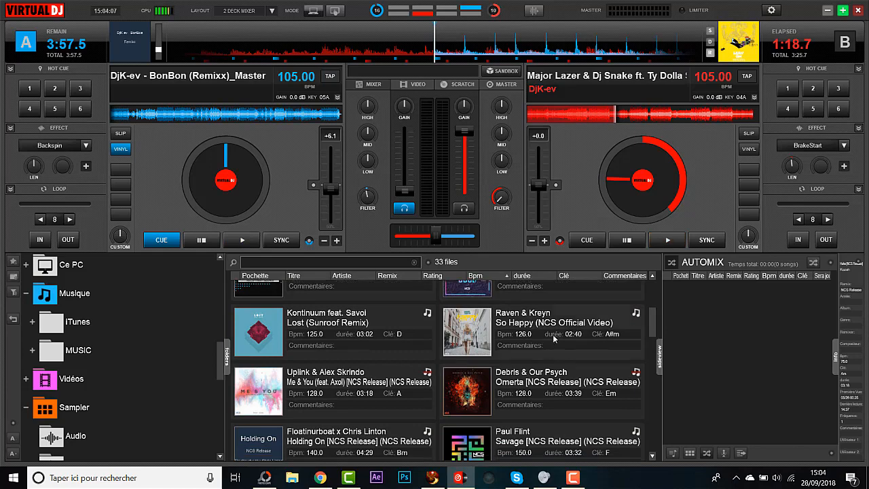
{"action": "double_click", "coordinate": [353, 335]}
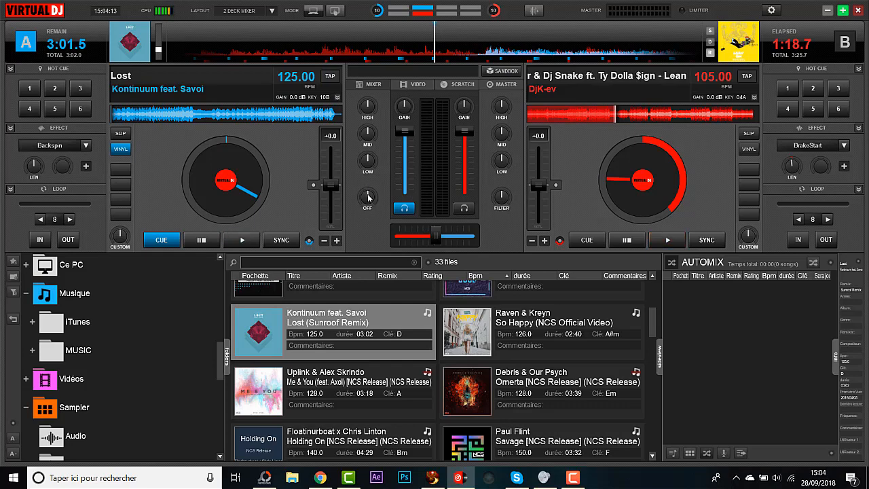
{"action": "left_click", "coordinate": [246, 242]}
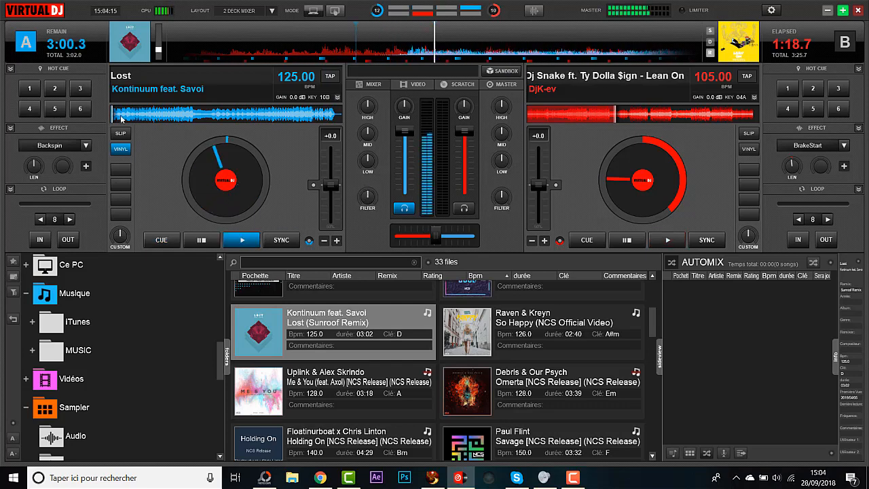
{"action": "left_click", "coordinate": [317, 124]}
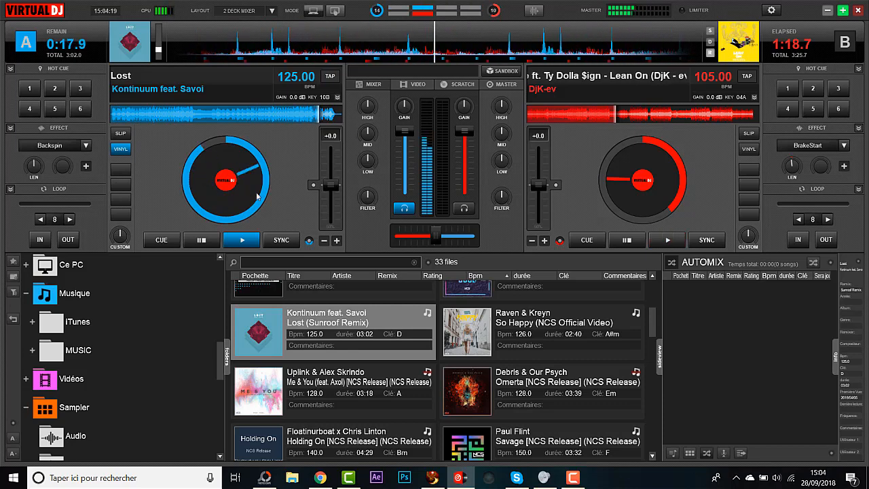
{"action": "left_click", "coordinate": [201, 240]}
Load Me & You onto deck A, play it and skip through its intro to find a starting point.
{"action": "left_click_drag", "start_coordinate": [258, 390], "coordinate": [246, 245]}
{"action": "left_click", "coordinate": [243, 241]}
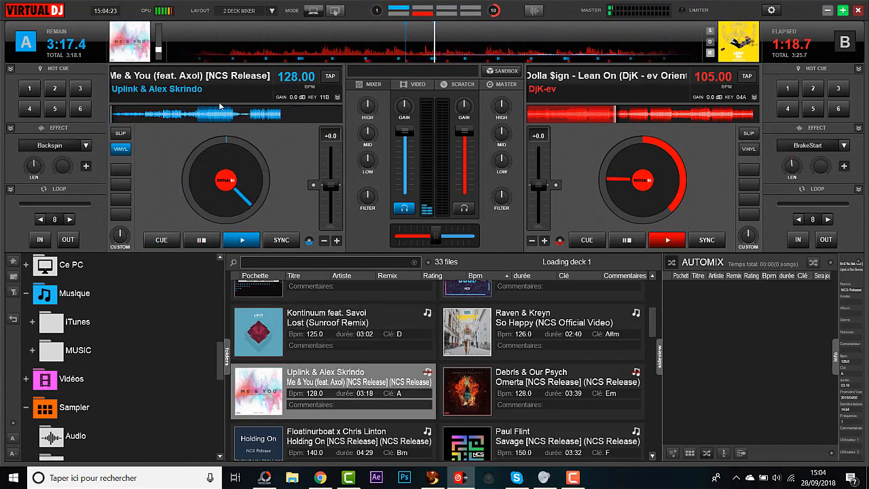
{"action": "left_click", "coordinate": [157, 117]}
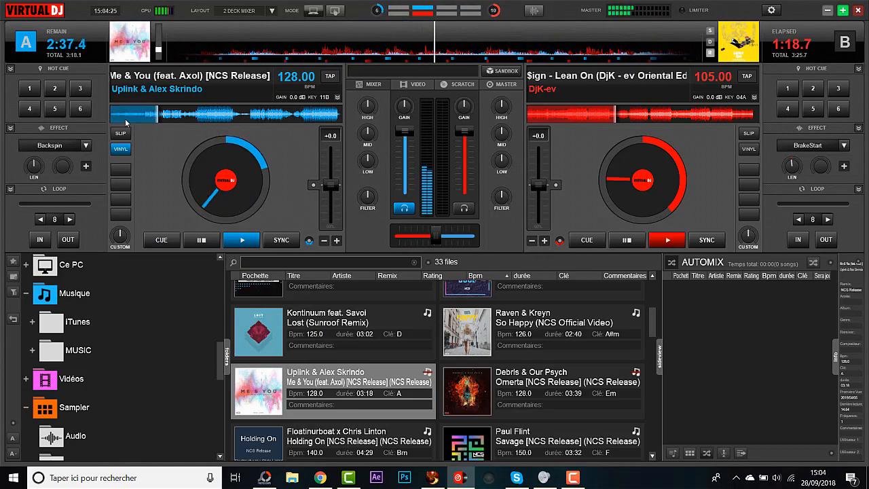
{"action": "left_click", "coordinate": [126, 115]}
{"action": "left_click", "coordinate": [143, 121]}
{"action": "left_click", "coordinate": [153, 120]}
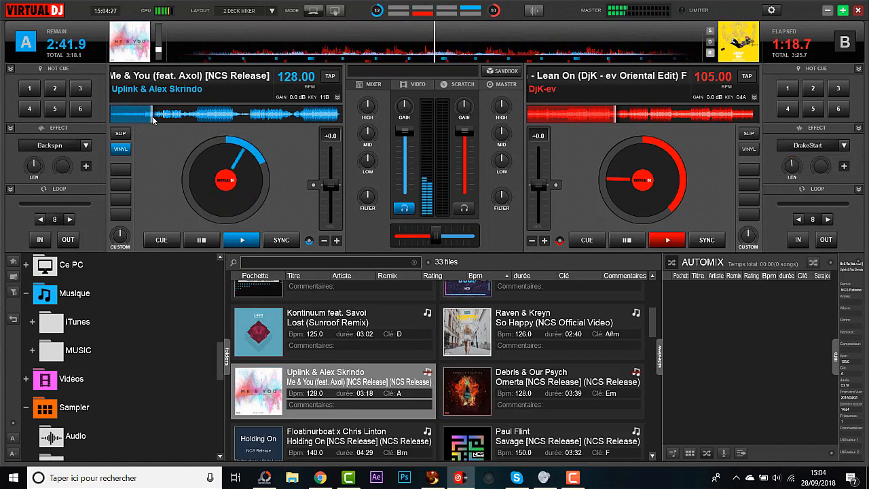
{"action": "left_click", "coordinate": [146, 120]}
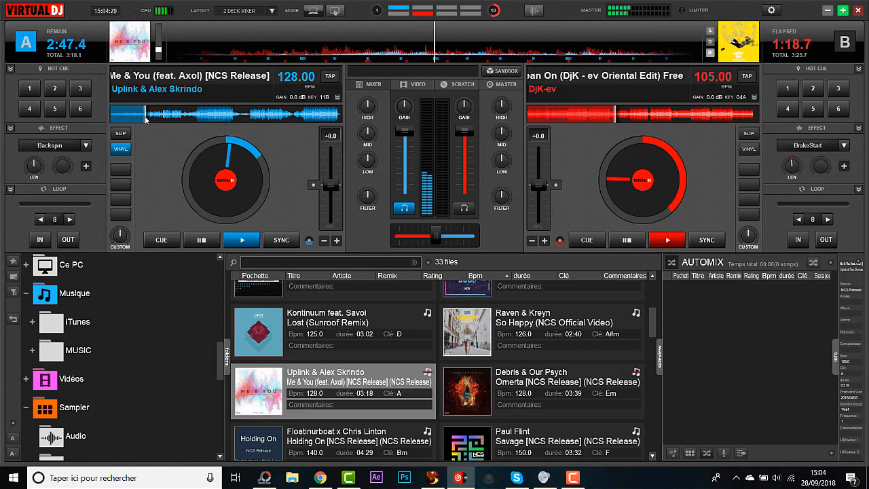
Pause Me & You about 30 seconds in, test playback from that point, and return the paused track there.
{"action": "left_click", "coordinate": [203, 236]}
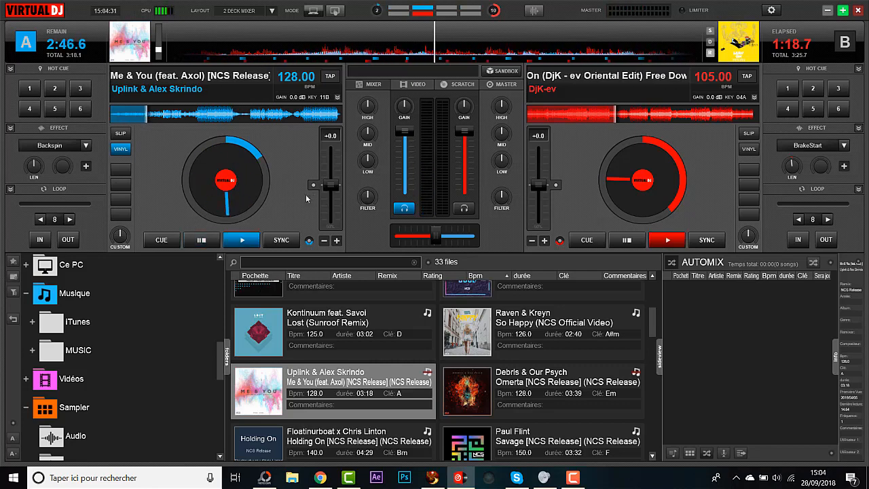
{"action": "left_click", "coordinate": [145, 118]}
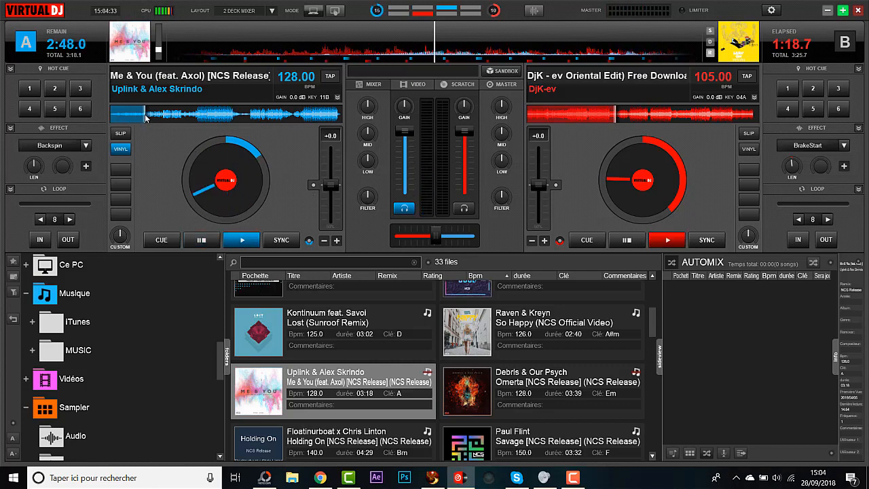
{"action": "left_click", "coordinate": [240, 241]}
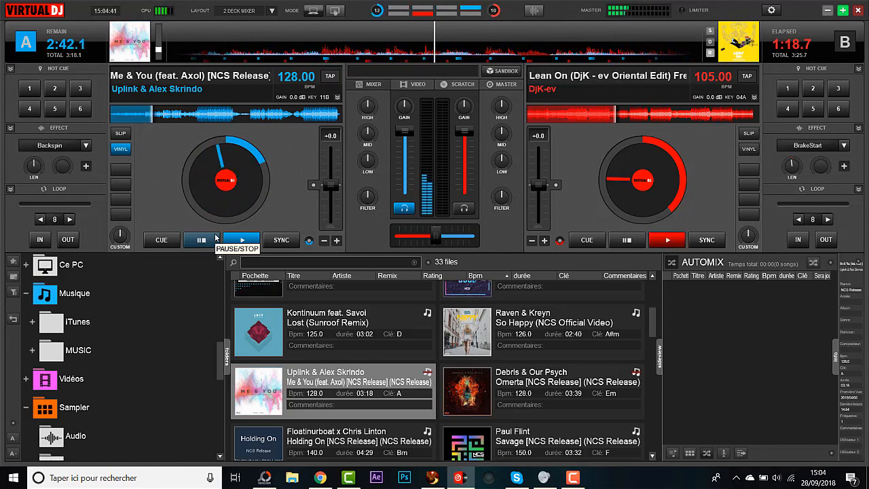
{"action": "left_click", "coordinate": [216, 237]}
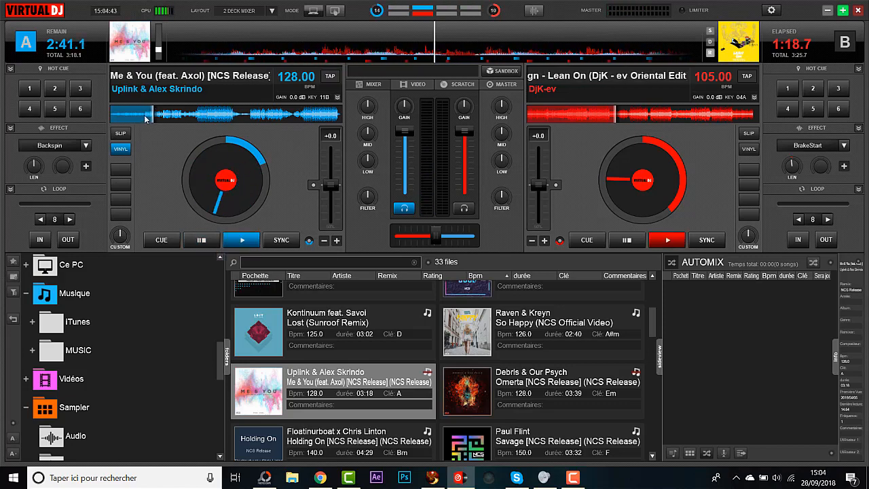
{"action": "left_click", "coordinate": [145, 117]}
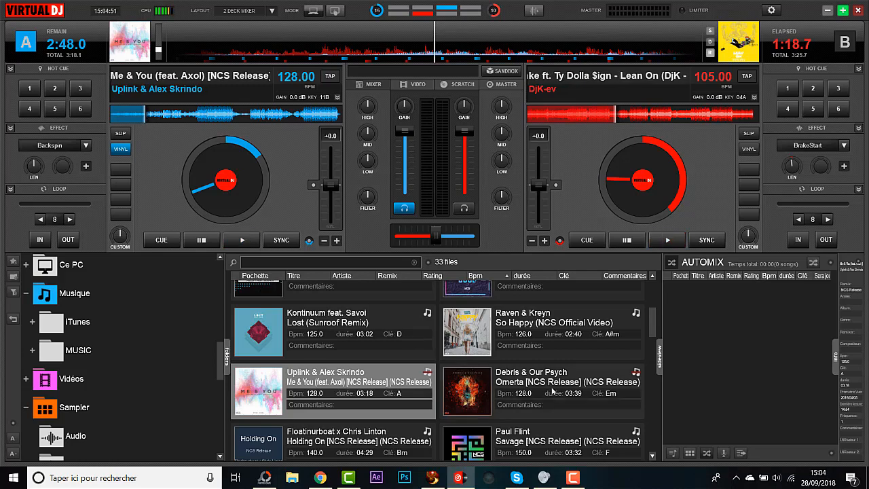
Load Omerta onto deck B and start it playing near its end, at about 3:23.
{"action": "left_click_drag", "start_coordinate": [542, 401], "coordinate": [691, 238]}
{"action": "left_click", "coordinate": [666, 241]}
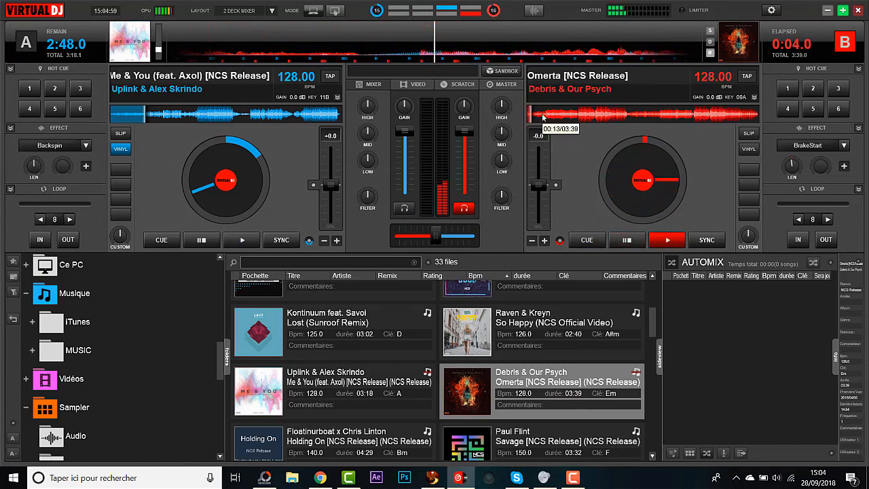
{"action": "left_click", "coordinate": [745, 119]}
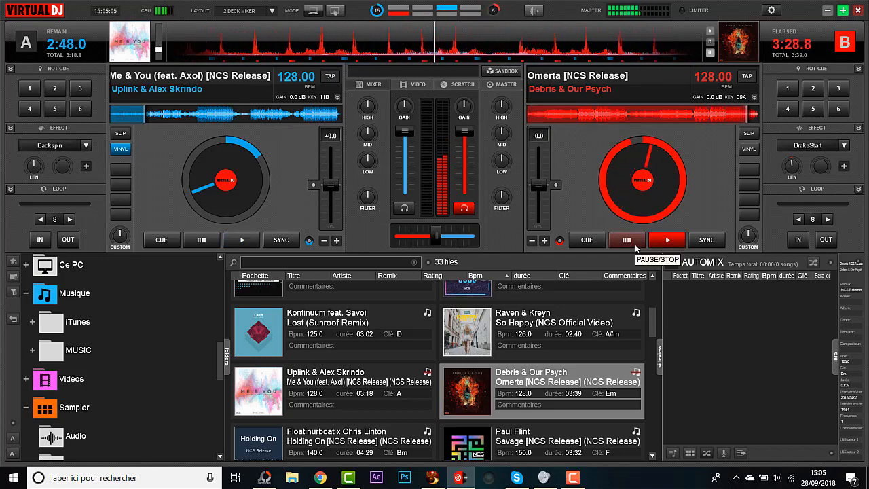
{"action": "left_click", "coordinate": [627, 240]}
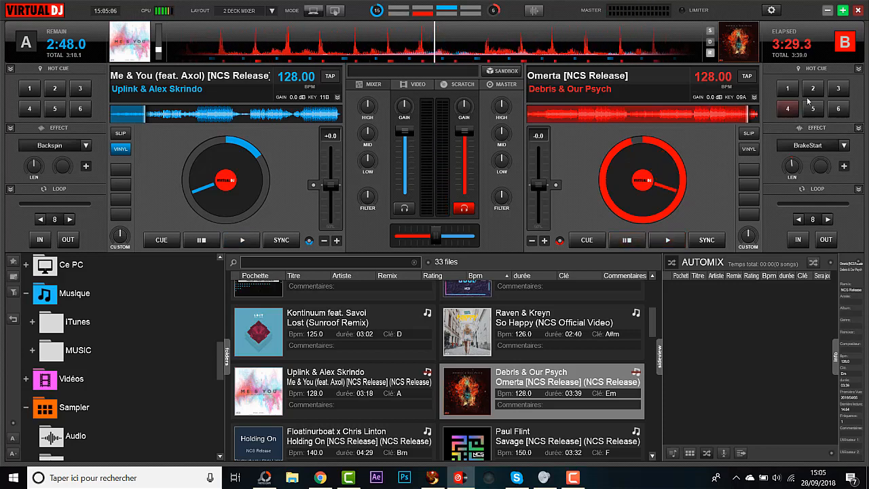
{"action": "left_click", "coordinate": [743, 120]}
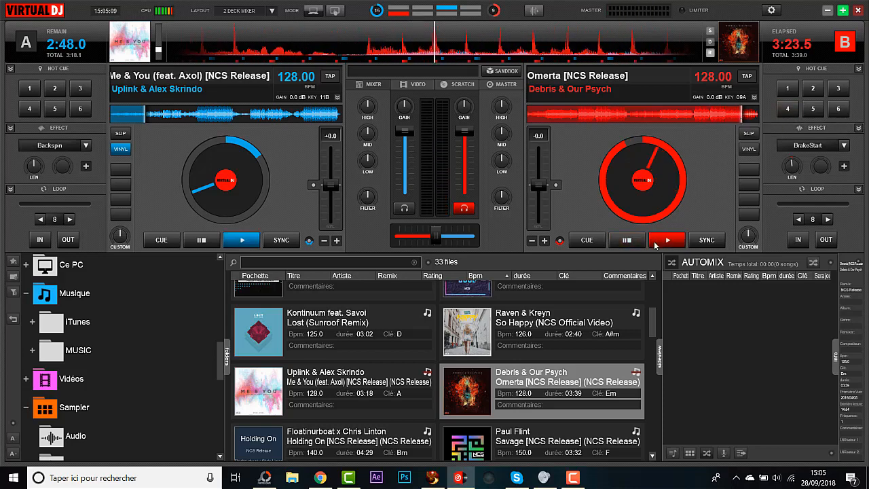
{"action": "left_click", "coordinate": [664, 243]}
Mark a loop near the end of Omerta on deck B, try it at 8 beats, and set it to 4 beats.
{"action": "left_click", "coordinate": [798, 240]}
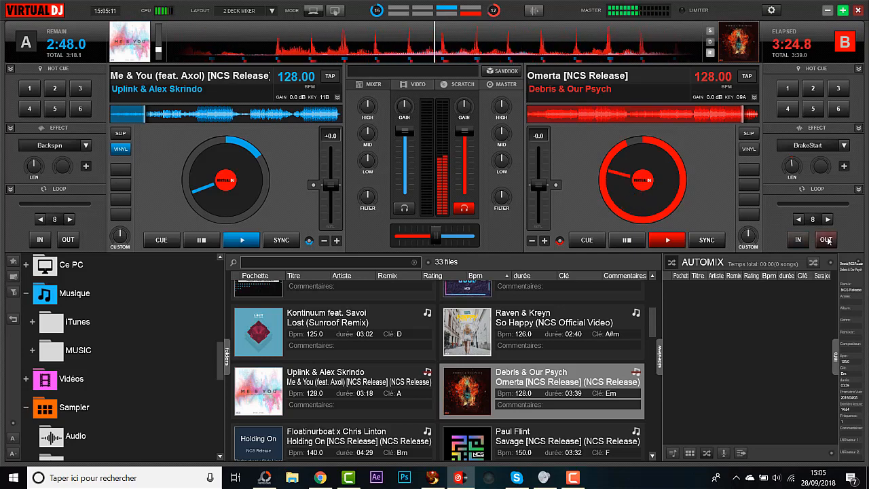
{"action": "left_click", "coordinate": [827, 240]}
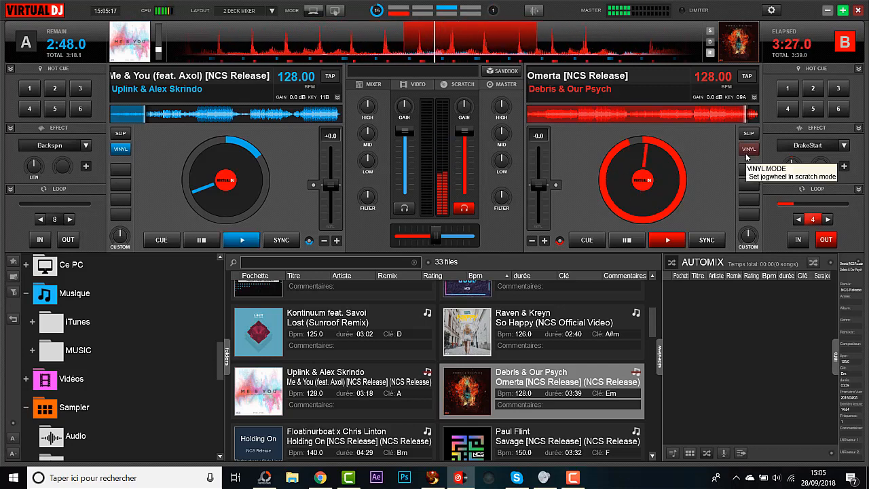
{"action": "left_click", "coordinate": [828, 219]}
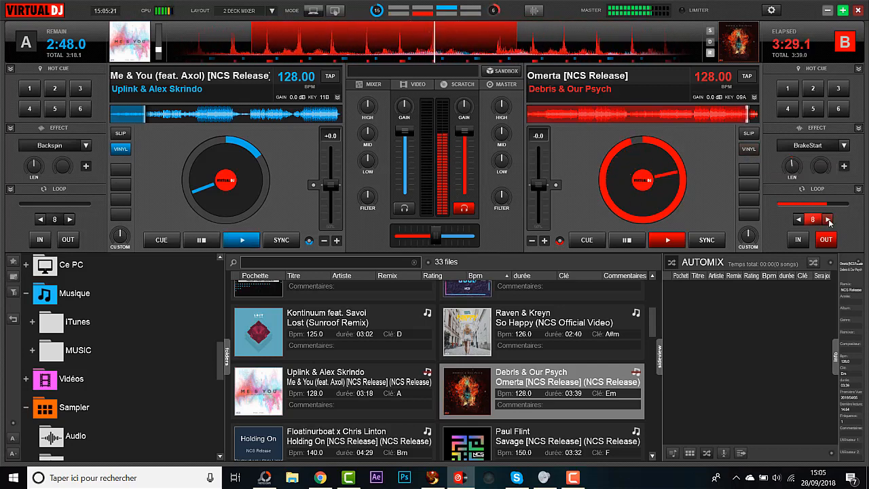
{"action": "left_click", "coordinate": [798, 219]}
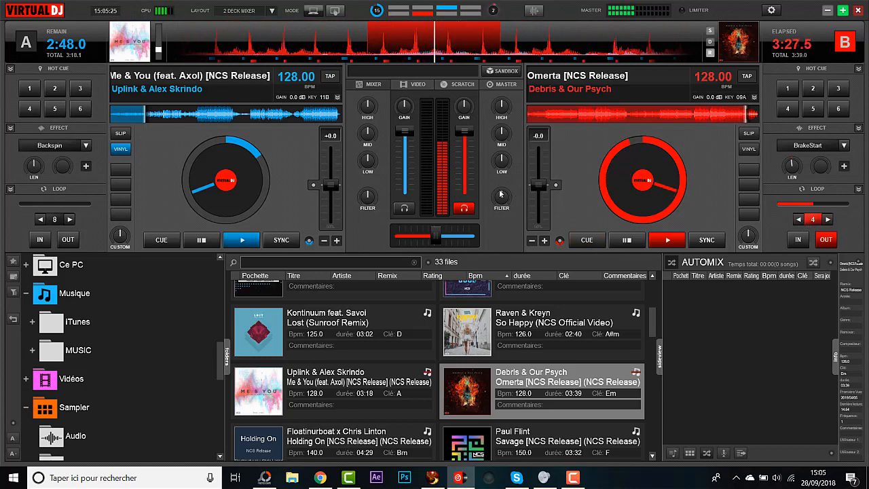
Sweep deck B's filter down and back close to neutral over the loop, with deck B's volume slightly lowered and deck A's at zero.
{"action": "left_click_drag", "start_coordinate": [501, 194], "coordinate": [499, 201]}
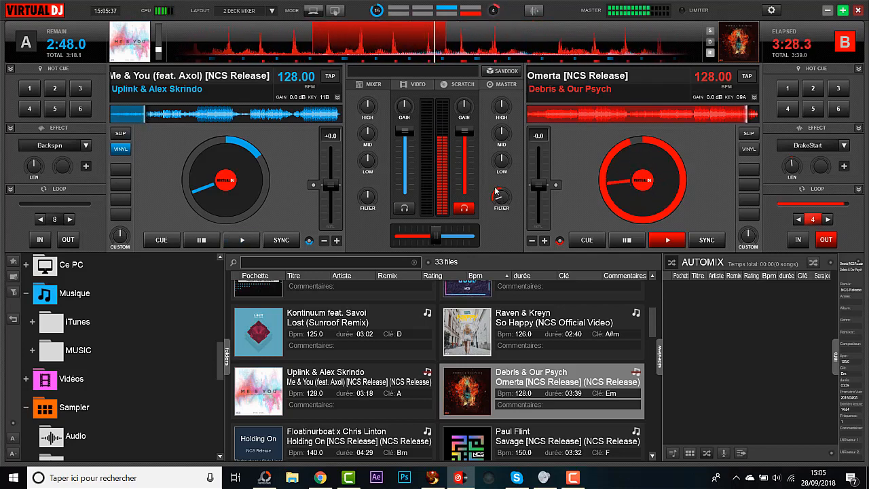
{"action": "left_click_drag", "start_coordinate": [496, 194], "coordinate": [502, 195]}
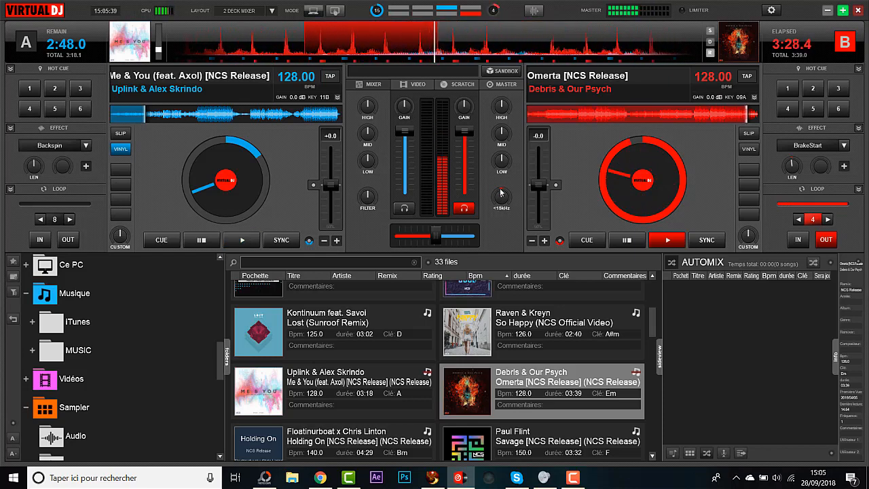
{"action": "left_click_drag", "start_coordinate": [463, 131], "coordinate": [462, 139]}
{"action": "left_click_drag", "start_coordinate": [405, 131], "coordinate": [405, 191]}
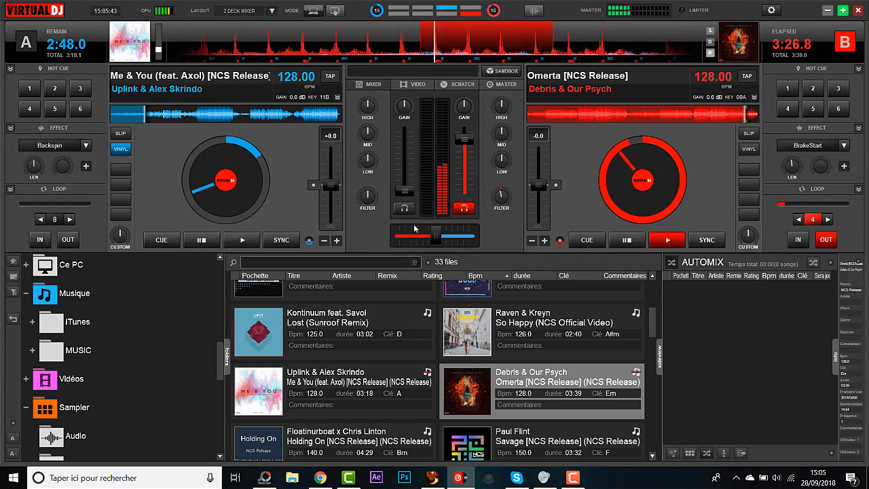
{"action": "left_click_drag", "start_coordinate": [502, 195], "coordinate": [497, 202]}
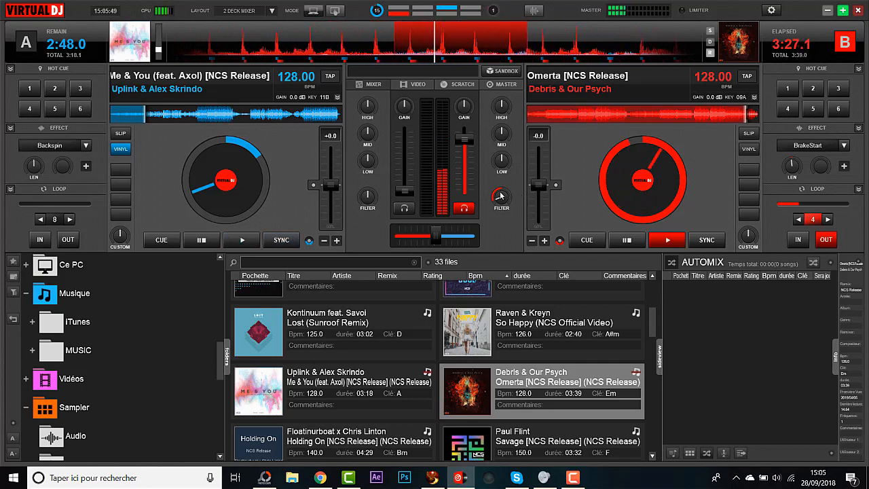
{"action": "left_click_drag", "start_coordinate": [499, 194], "coordinate": [500, 182]}
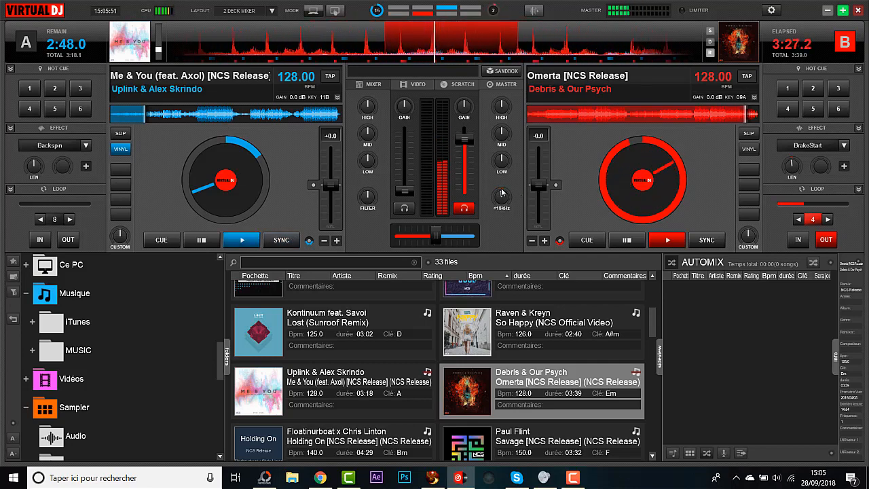
Restart Me & You on deck A from about 25 seconds in and raise its volume to match deck B's.
{"action": "left_click", "coordinate": [201, 239]}
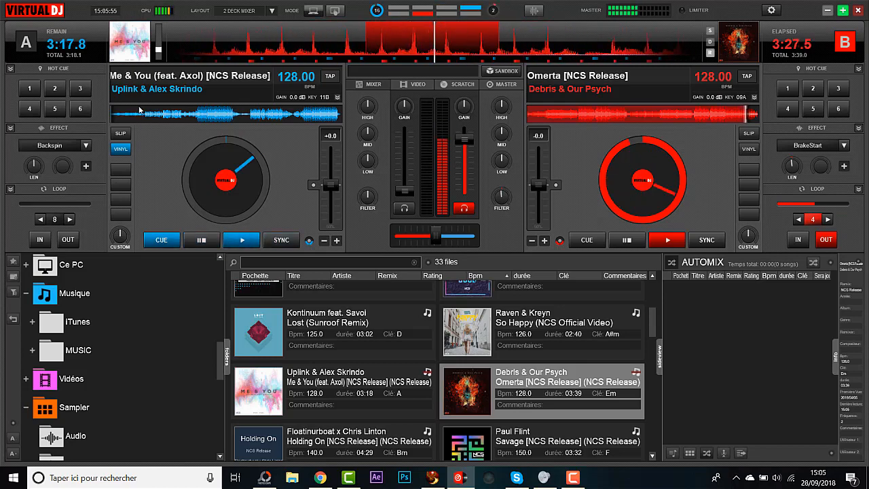
{"action": "left_click", "coordinate": [143, 120]}
{"action": "left_click", "coordinate": [239, 240]}
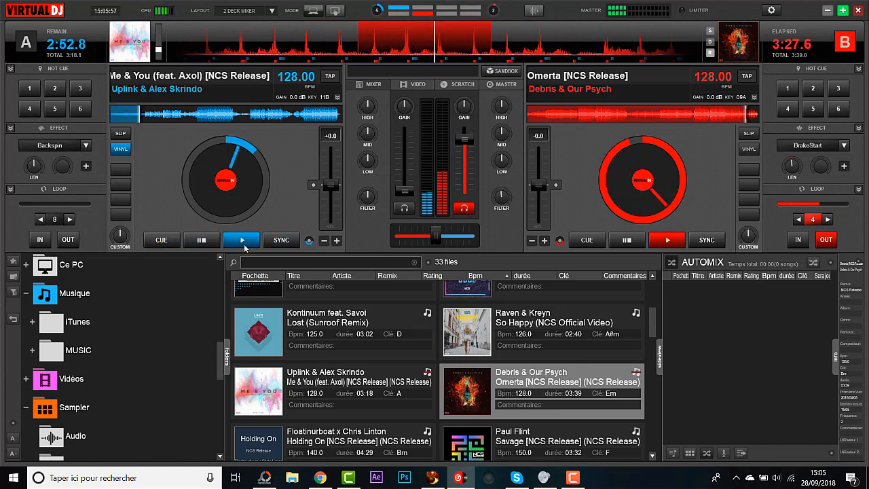
{"action": "left_click_drag", "start_coordinate": [404, 190], "coordinate": [410, 141]}
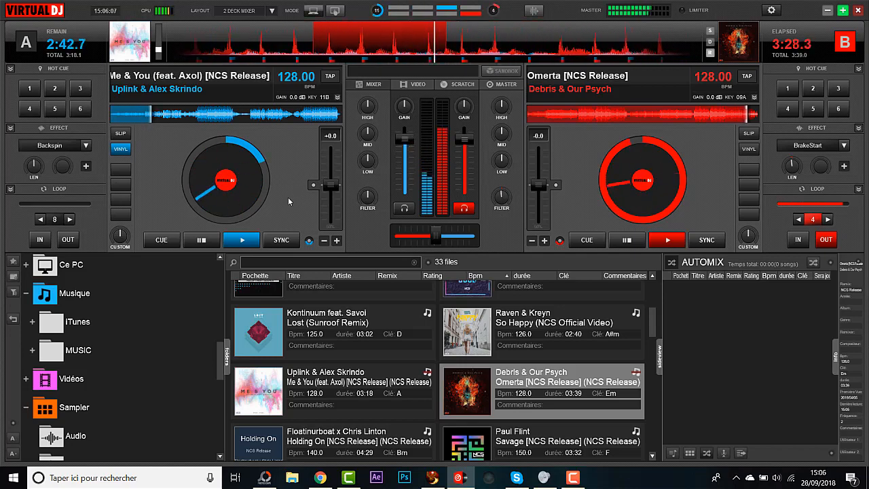
{"action": "left_click_drag", "start_coordinate": [400, 123], "coordinate": [398, 145]}
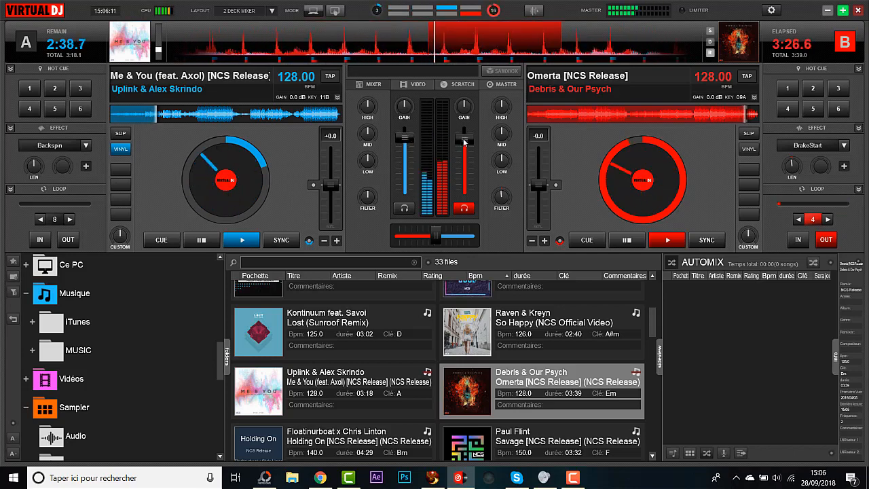
Lower deck B's volume slightly below deck A's and turn its filter toward the low-pass side, keeping Omerta synced with Me & You.
{"action": "left_click_drag", "start_coordinate": [465, 139], "coordinate": [465, 149]}
{"action": "left_click_drag", "start_coordinate": [502, 197], "coordinate": [499, 193]}
{"action": "left_click_drag", "start_coordinate": [467, 146], "coordinate": [466, 144]}
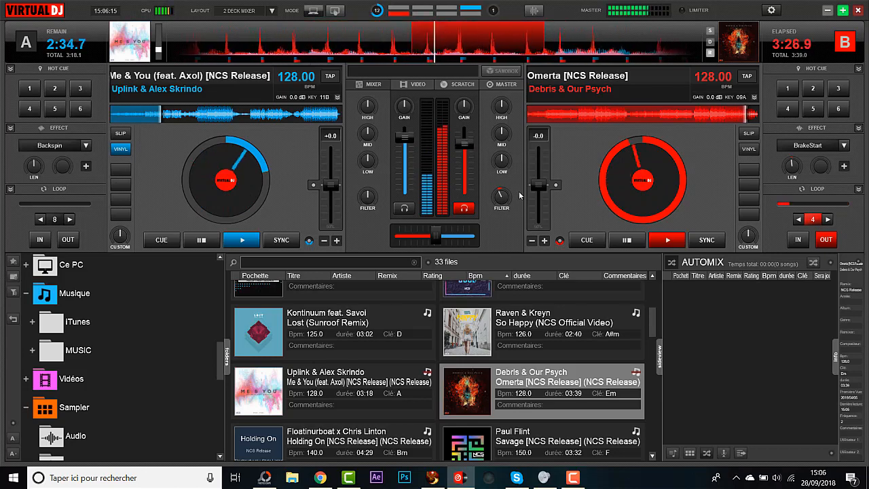
{"action": "left_click_drag", "start_coordinate": [501, 196], "coordinate": [499, 196]}
{"action": "double_click", "coordinate": [499, 196]}
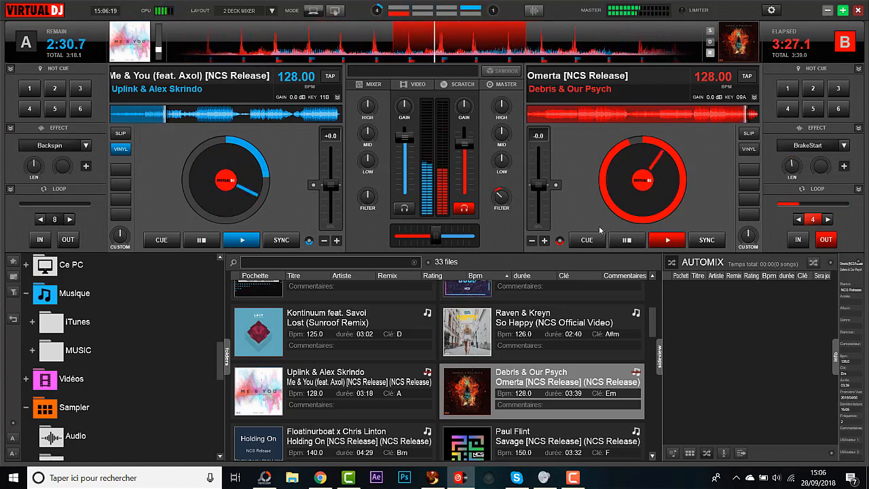
{"action": "left_click", "coordinate": [707, 239]}
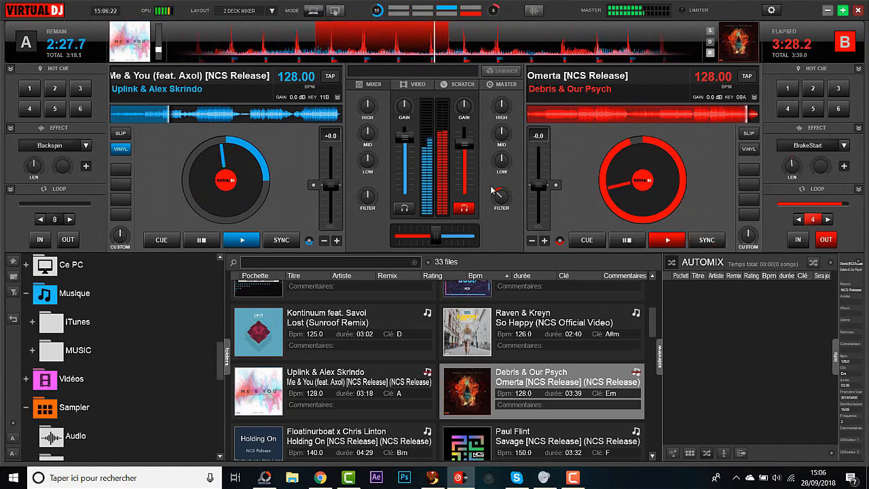
Sweep deck B's filter from low-pass over to high-pass at about 1.2 kHz and ease it back to around 558 Hz.
{"action": "left_click_drag", "start_coordinate": [492, 190], "coordinate": [495, 196]}
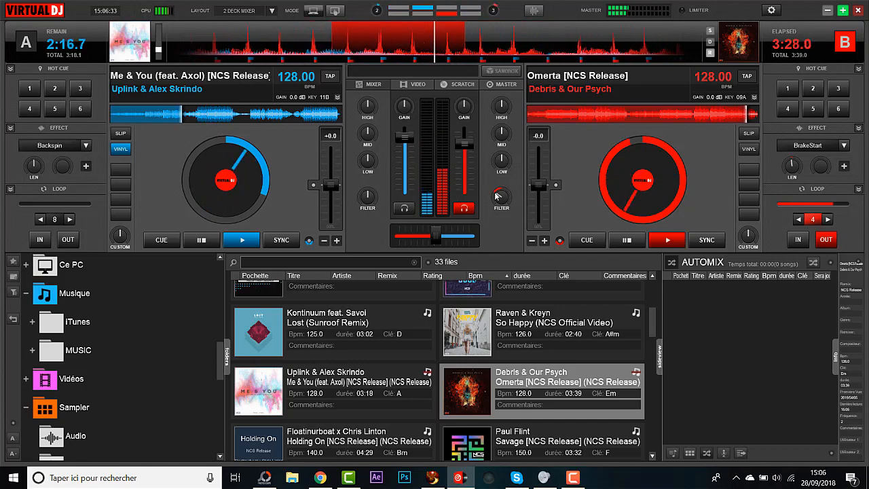
{"action": "mouse_move", "coordinate": [499, 194]}
{"action": "left_click_drag", "start_coordinate": [500, 195], "coordinate": [510, 198]}
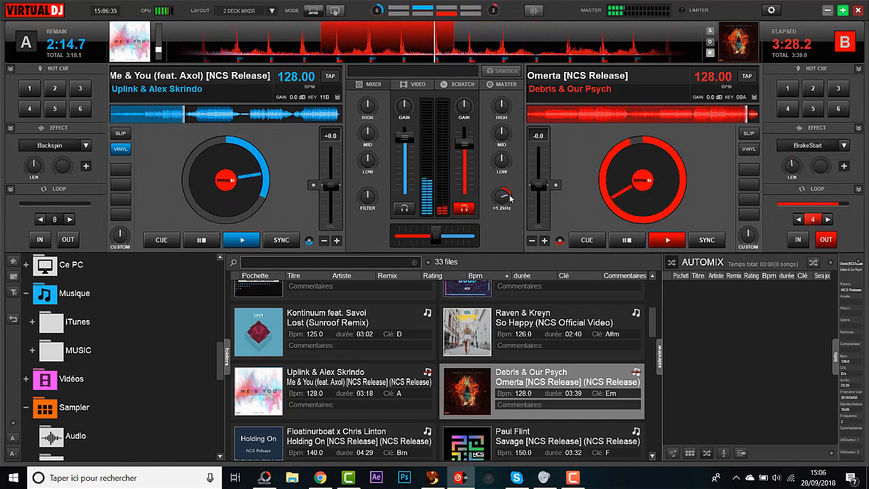
{"action": "scroll", "coordinate": [510, 197], "scroll_direction": "up", "scroll_amount": 3}
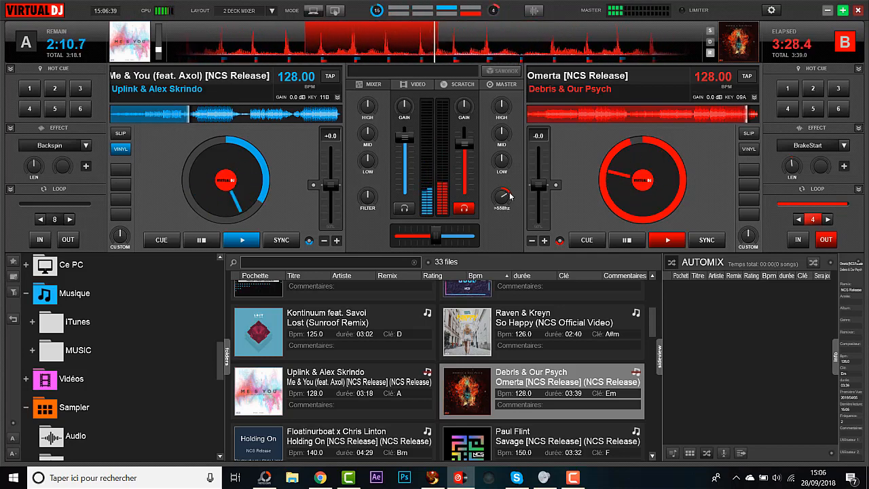
{"action": "scroll", "coordinate": [510, 197], "scroll_direction": "up", "scroll_amount": 1}
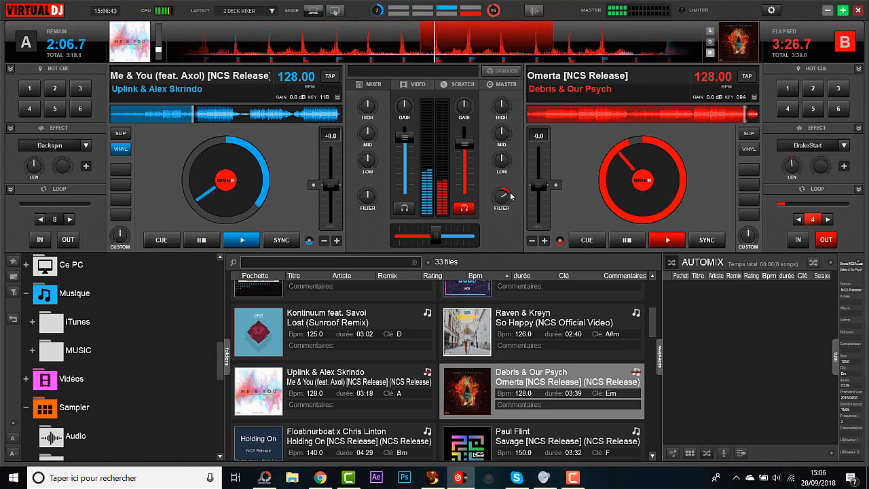
{"action": "scroll", "coordinate": [510, 197], "scroll_direction": "up", "scroll_amount": 3}
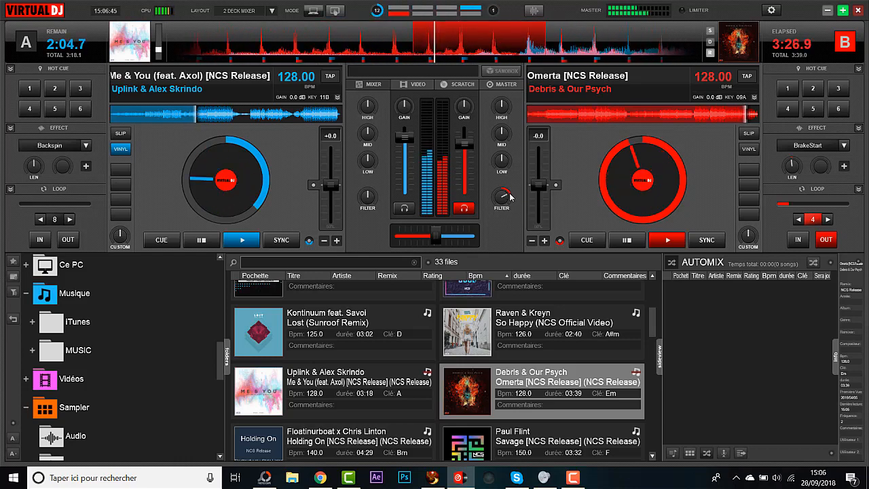
Stop Omerta on deck B, returning it to its start, and pause Me & You on deck A.
{"action": "left_click", "coordinate": [620, 241]}
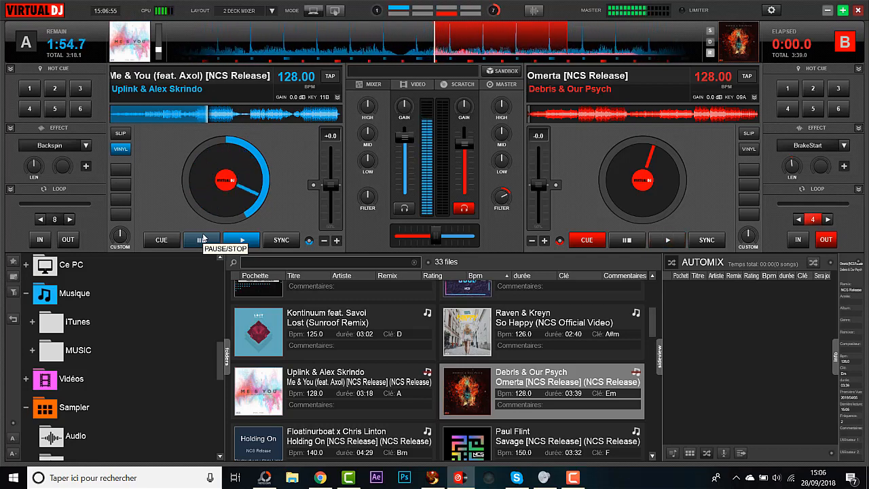
{"action": "left_click", "coordinate": [203, 239]}
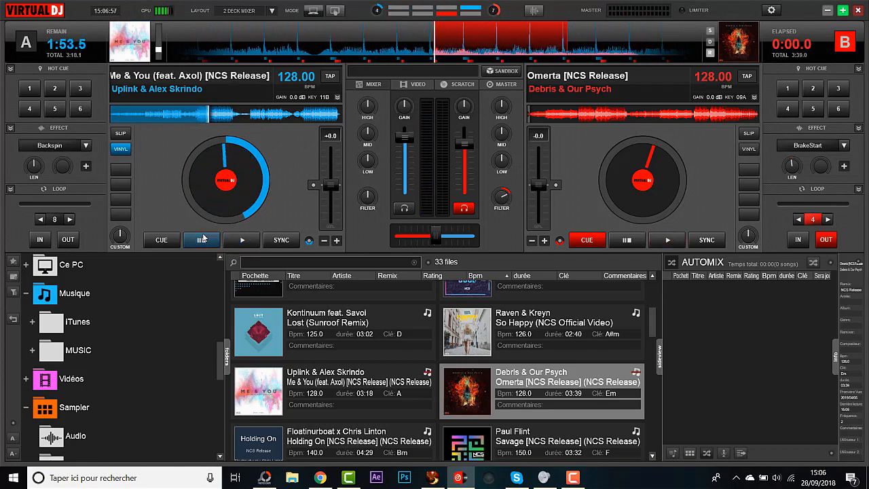